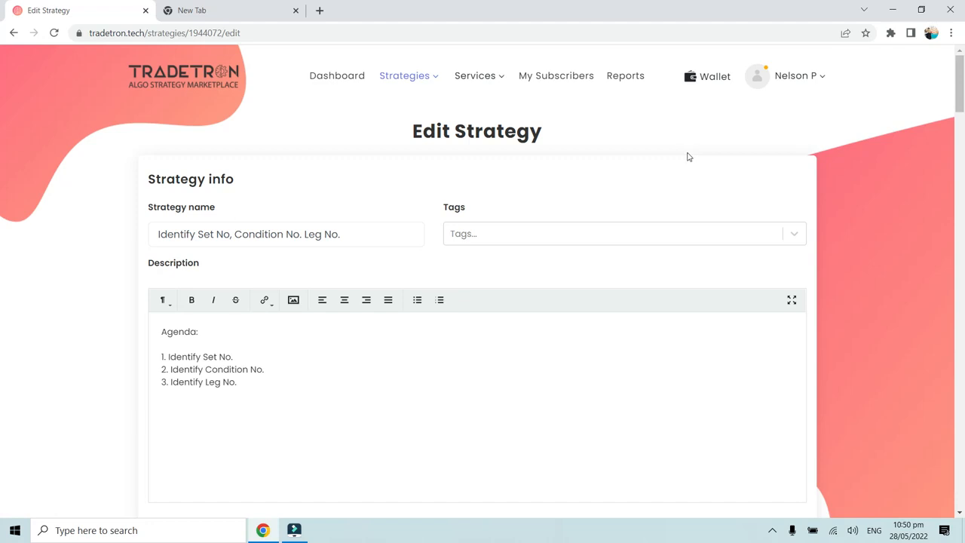
# - Open the Tradetron QnA forum at qna.tradetron.tech in the second browser tab
pyautogui.scroll(-15, 697, 245)
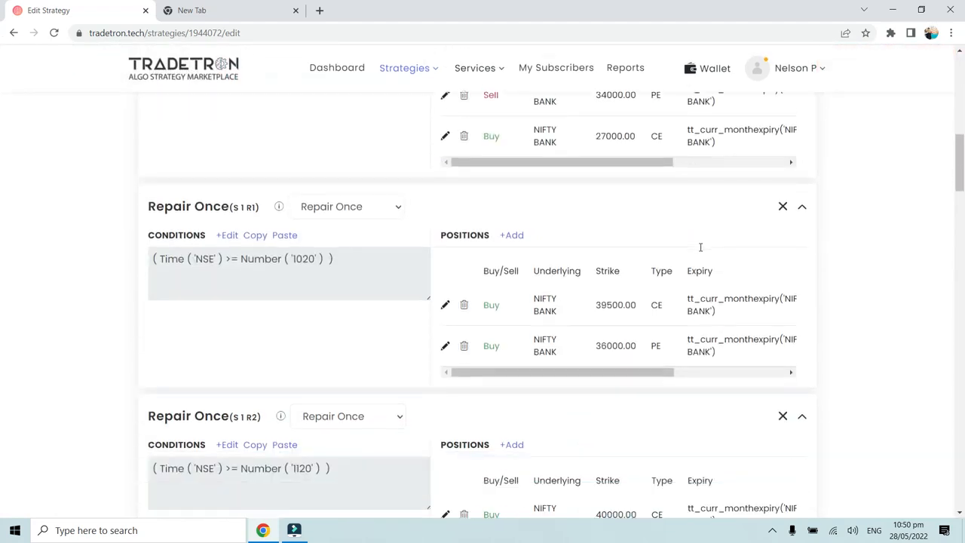
pyautogui.scroll(15, 700, 249)
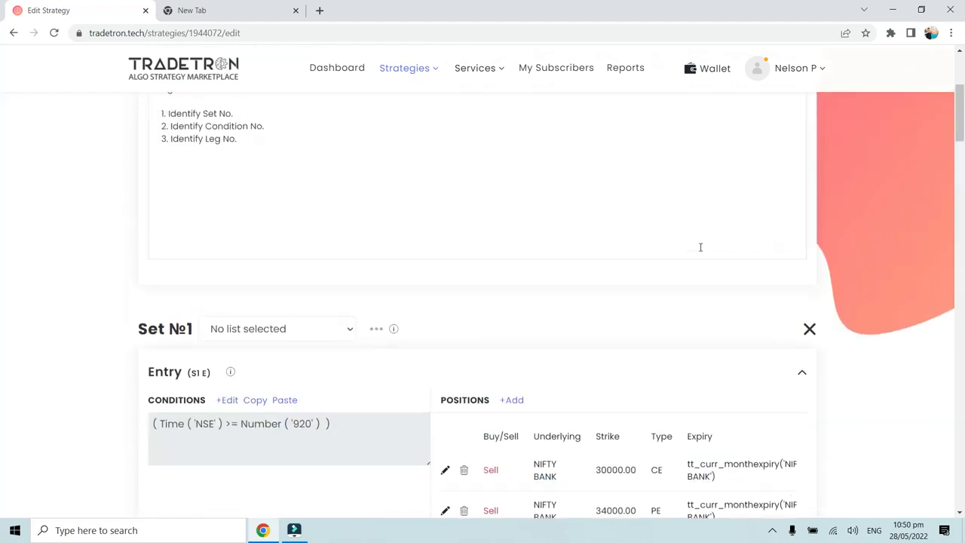
pyautogui.click(255, 16)
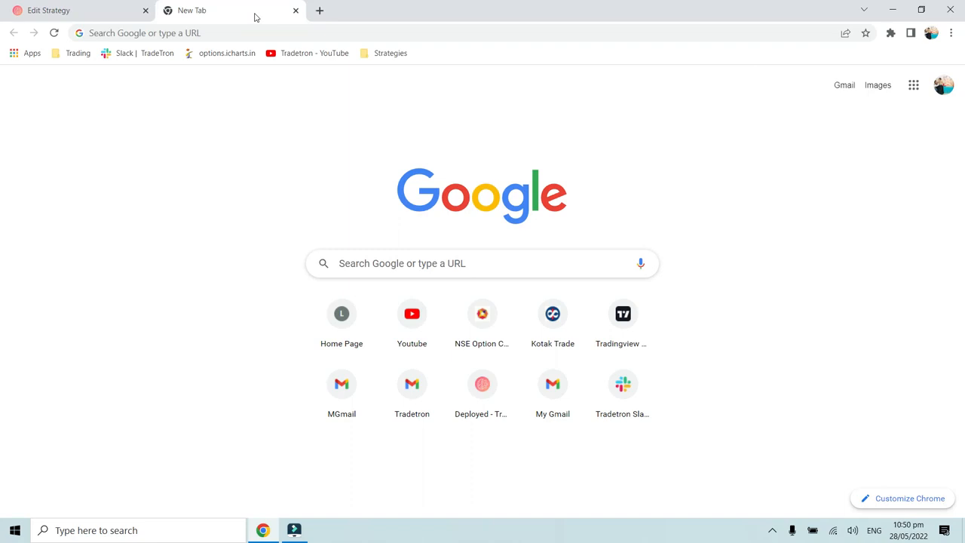
pyautogui.click(261, 33)
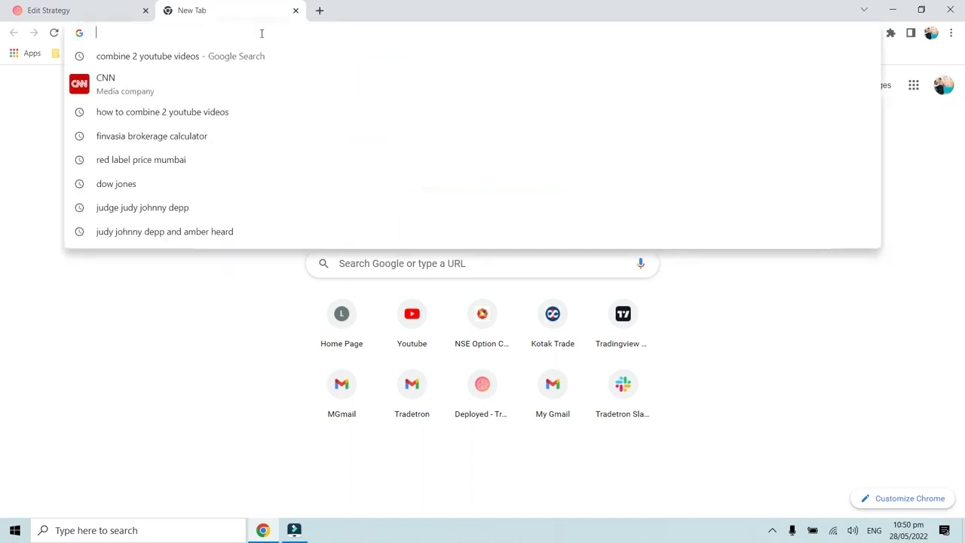
pyautogui.write('qna.')
pyautogui.press('Return')
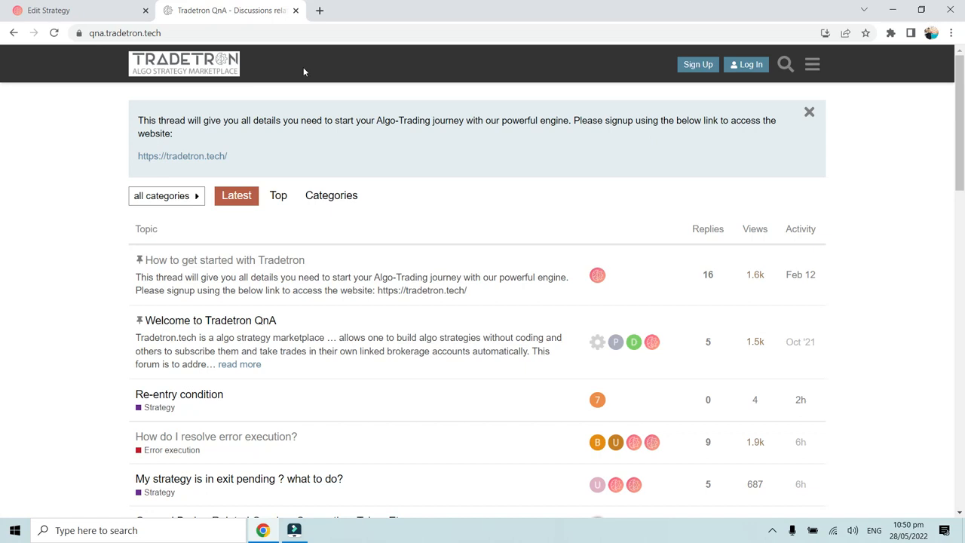
# - Search the forum for "Traded Instrument and Net Quantity"
pyautogui.click(786, 66)
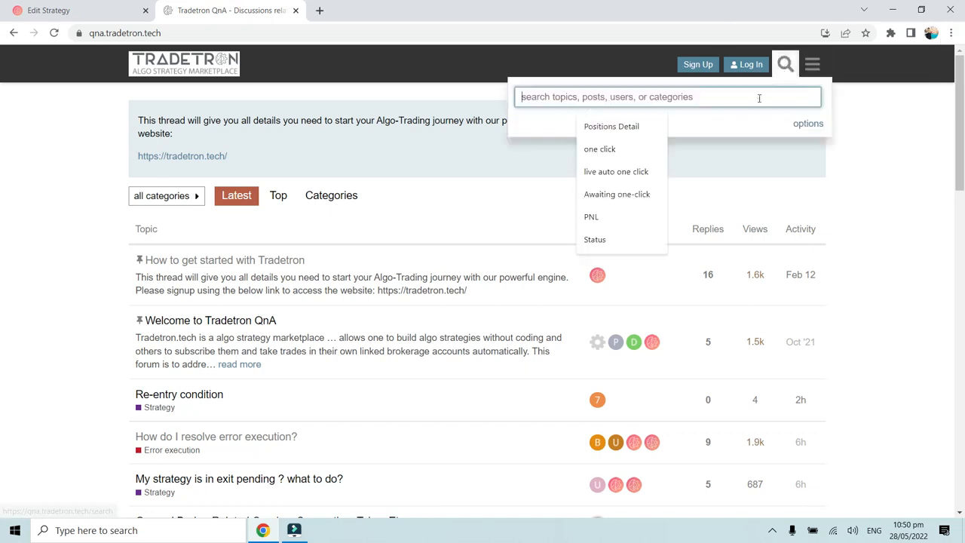
pyautogui.write('Traded Instrument and Net')
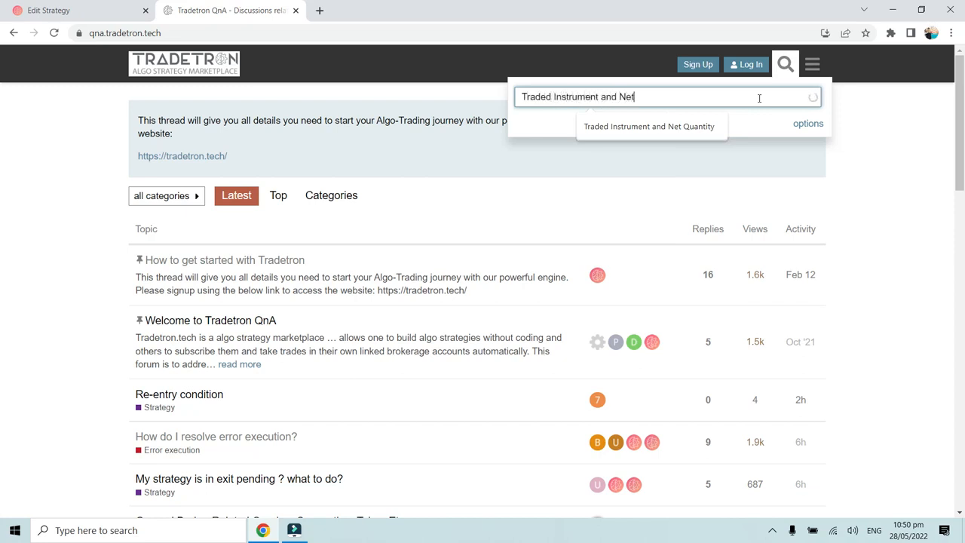
pyautogui.write(' Quantity')
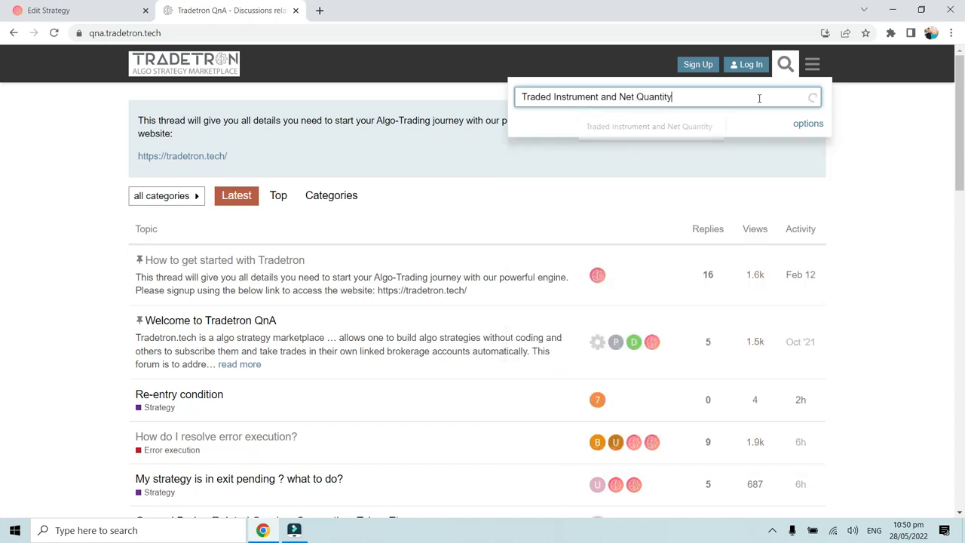
pyautogui.press('Return')
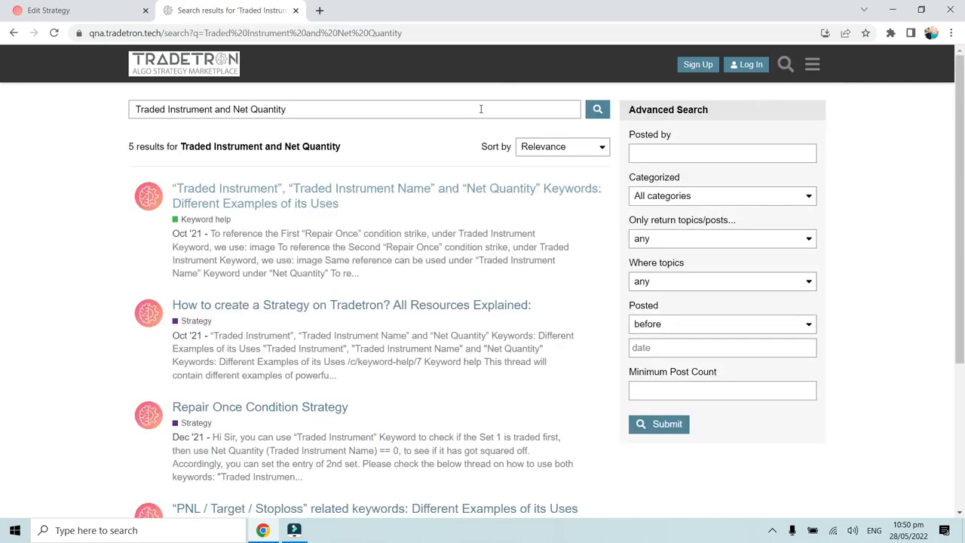
# - Open the thread on Traded Instrument, Traded Instrument Name and Net Quantity keywords, and enlarge its image on identifying set, condition and leg numbers
pyautogui.click(421, 194)
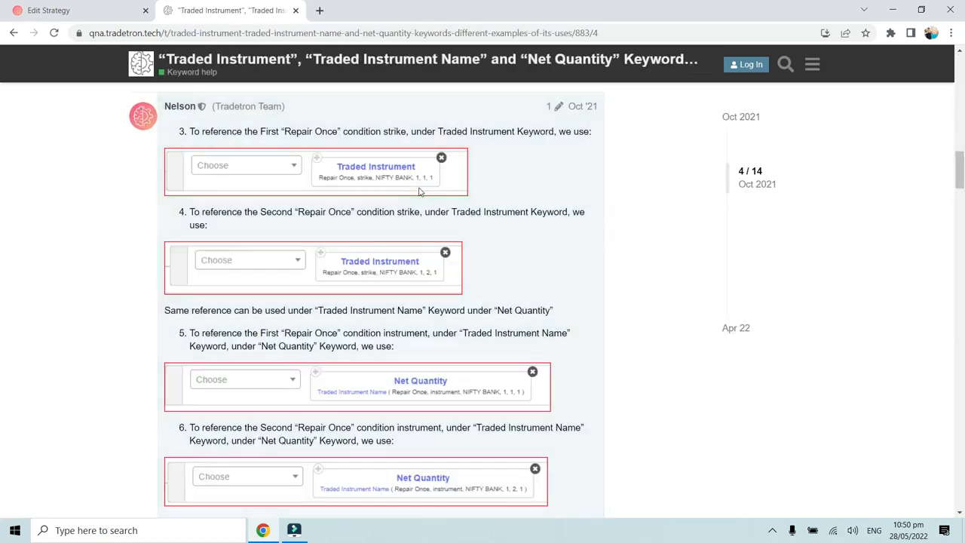
pyautogui.scroll(15, 421, 190)
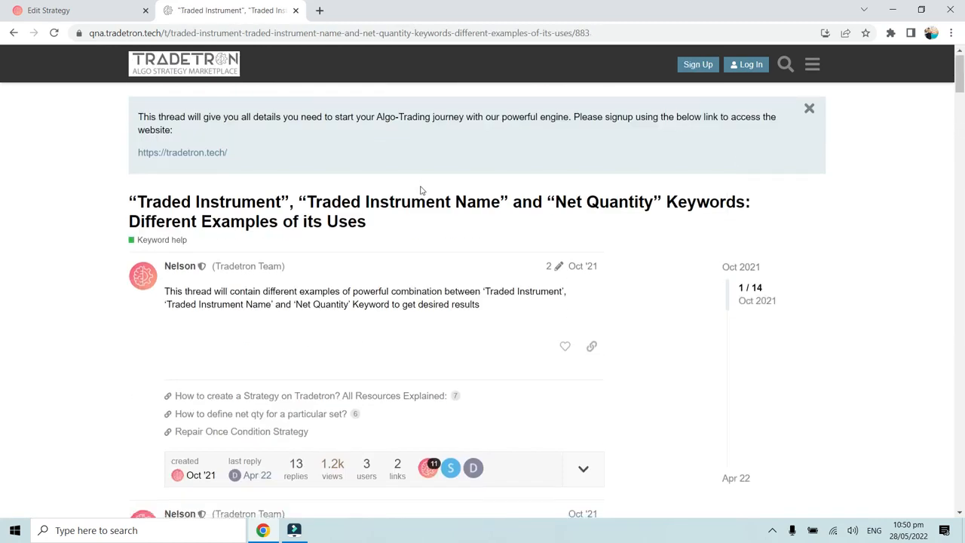
pyautogui.scroll(-1, 420, 191)
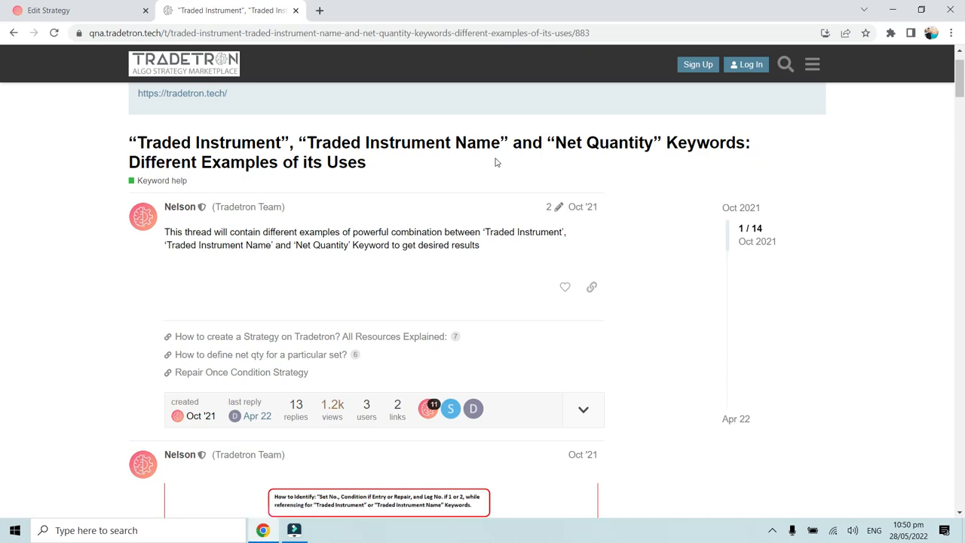
pyautogui.scroll(-4, 496, 163)
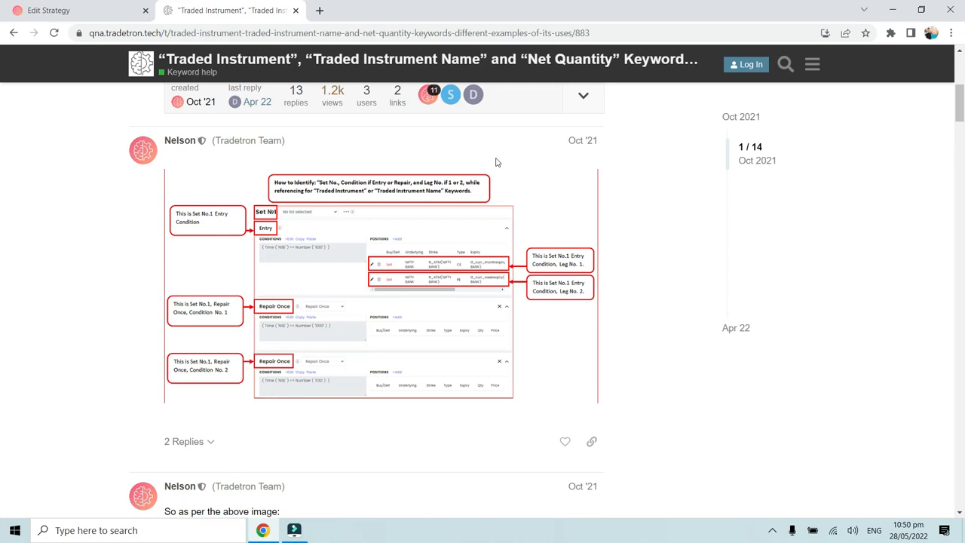
pyautogui.click(306, 216)
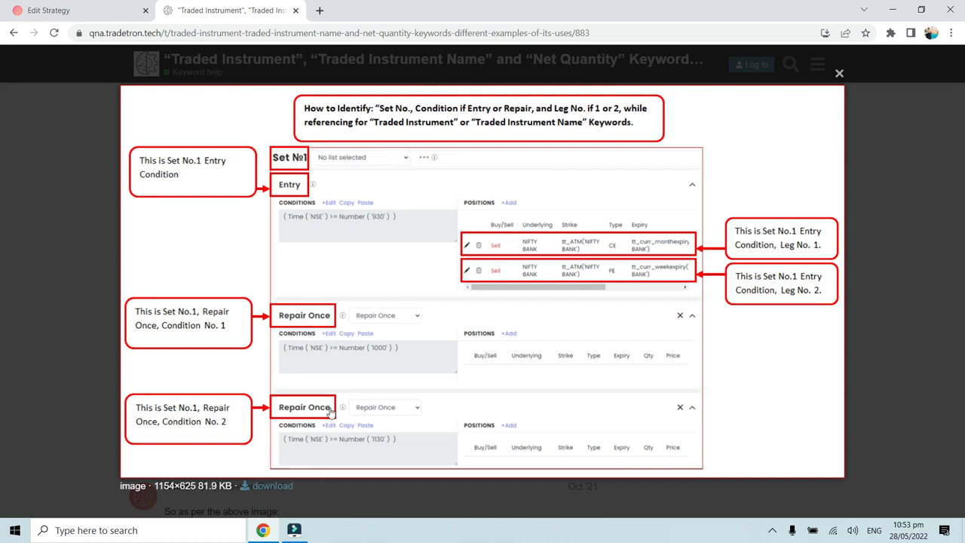
# - Return to the strategy being edited and examine the strikes and option types of the three Set 1 Entry legs
pyautogui.click(111, 4)
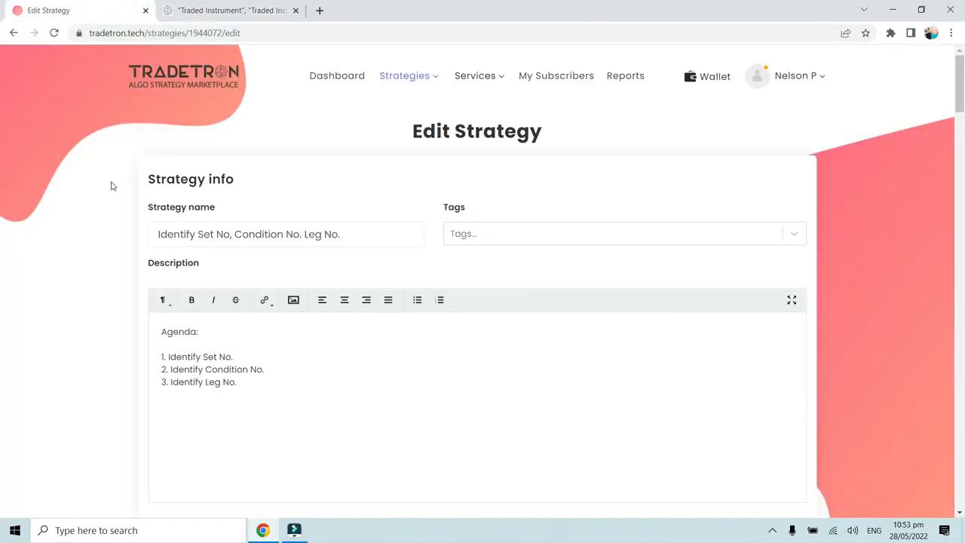
pyautogui.scroll(-6, 112, 186)
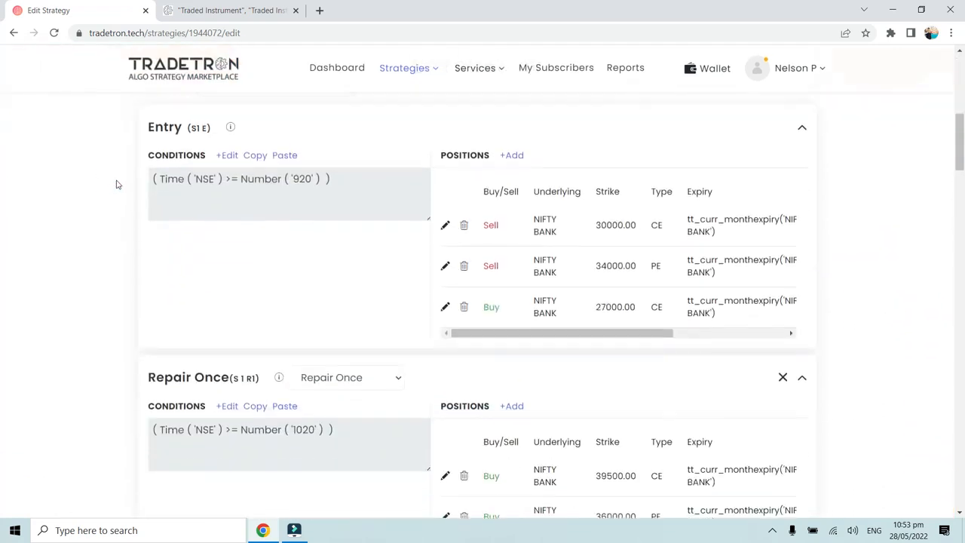
pyautogui.scroll(1, 117, 185)
pyautogui.tripleClick(139, 132)
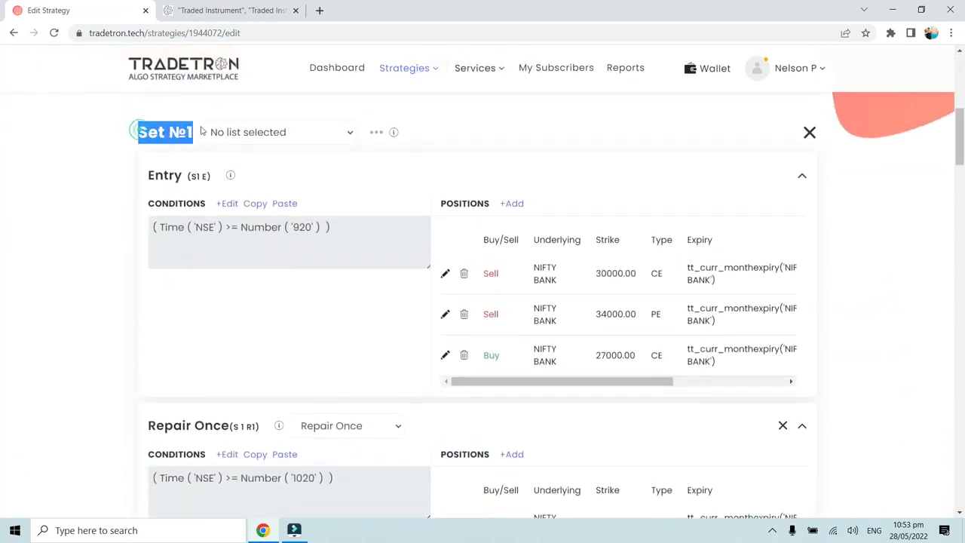
pyautogui.click(334, 319)
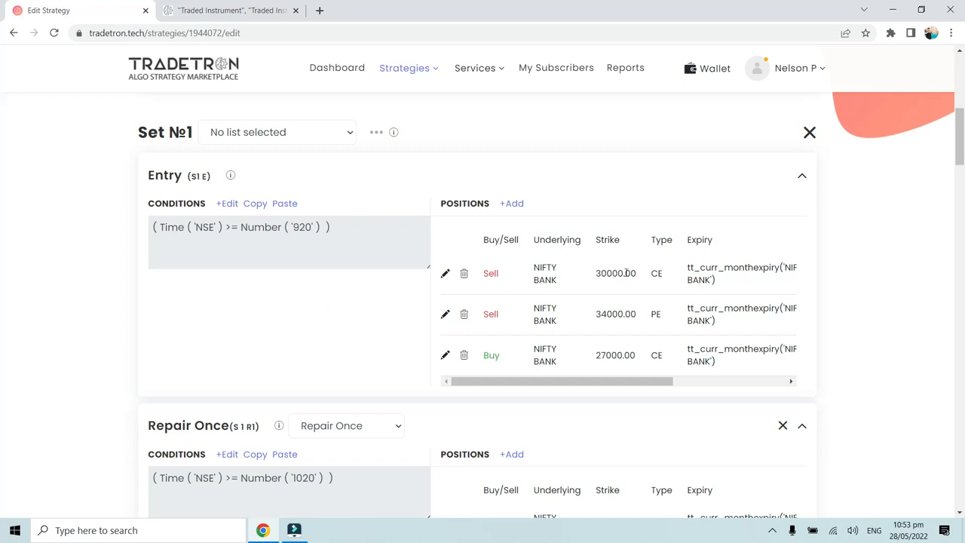
pyautogui.doubleClick(597, 273)
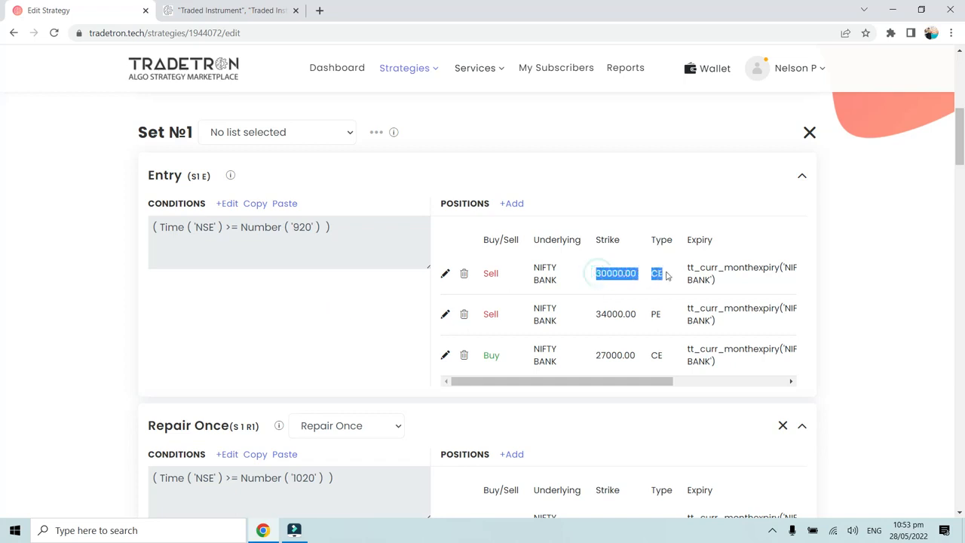
pyautogui.click(663, 273)
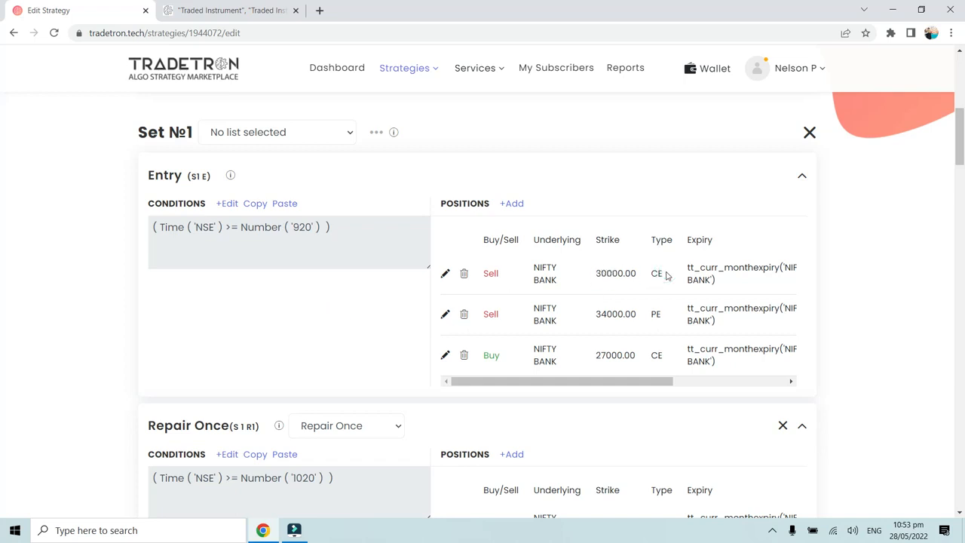
pyautogui.doubleClick(594, 316)
pyautogui.moveTo(594, 316); pyautogui.dragTo(656, 316)
pyautogui.click(658, 316)
pyautogui.doubleClick(598, 359)
pyautogui.click(653, 360)
pyautogui.scroll(-1, 520, 362)
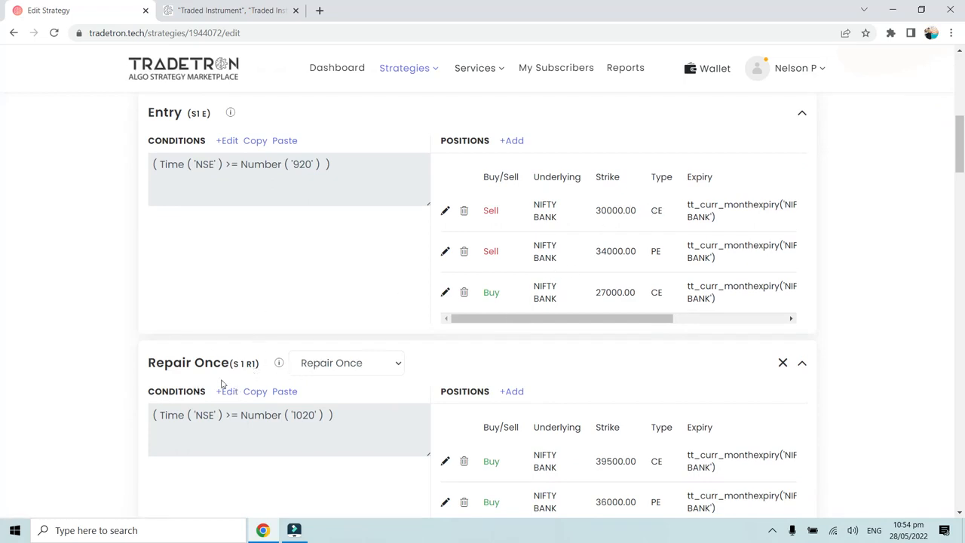
pyautogui.scroll(-3, 249, 366)
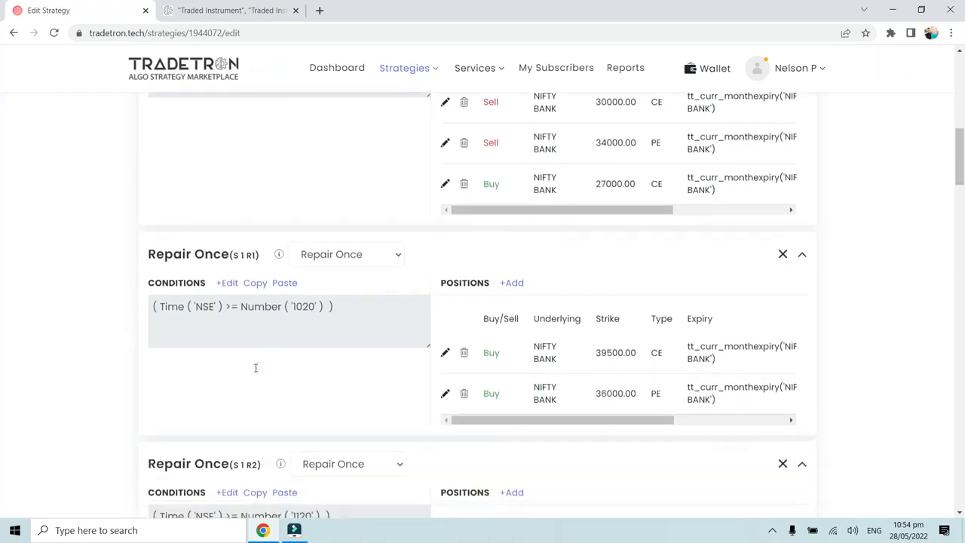
pyautogui.scroll(1, 242, 347)
pyautogui.click(228, 266)
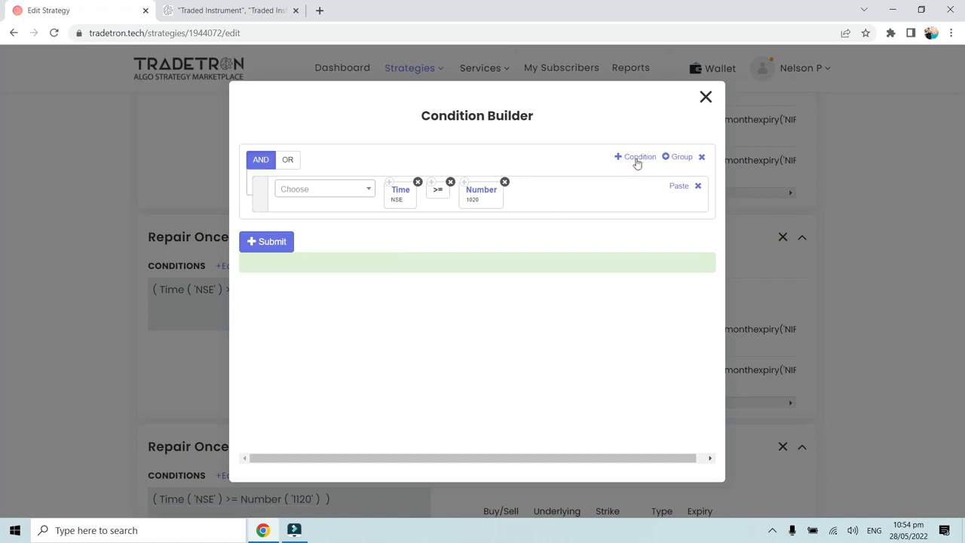
pyautogui.click(639, 159)
pyautogui.click(357, 230)
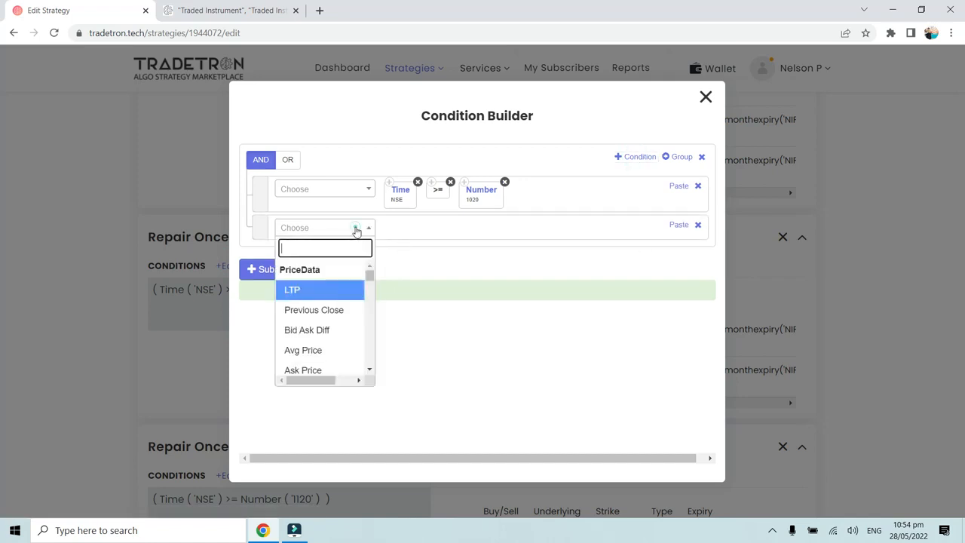
pyautogui.write('Traded')
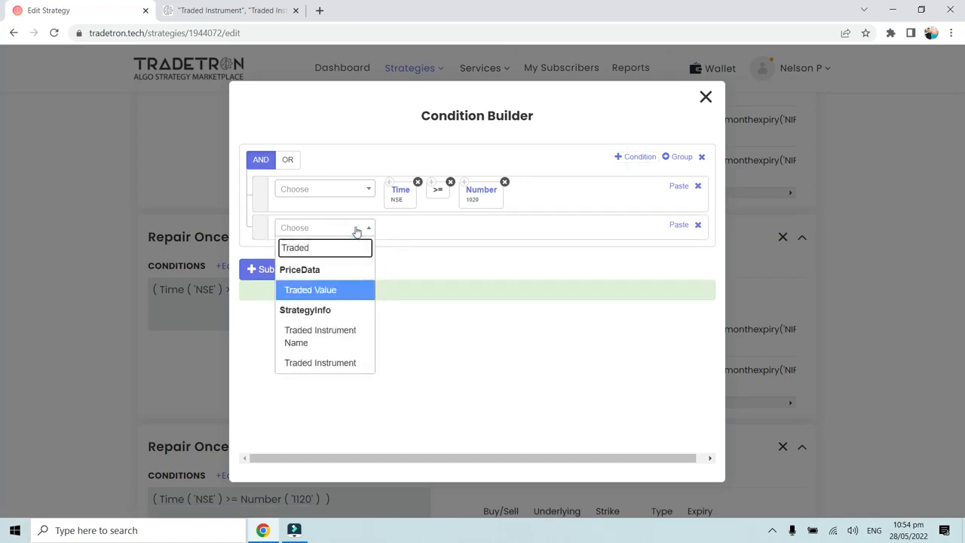
pyautogui.click(342, 363)
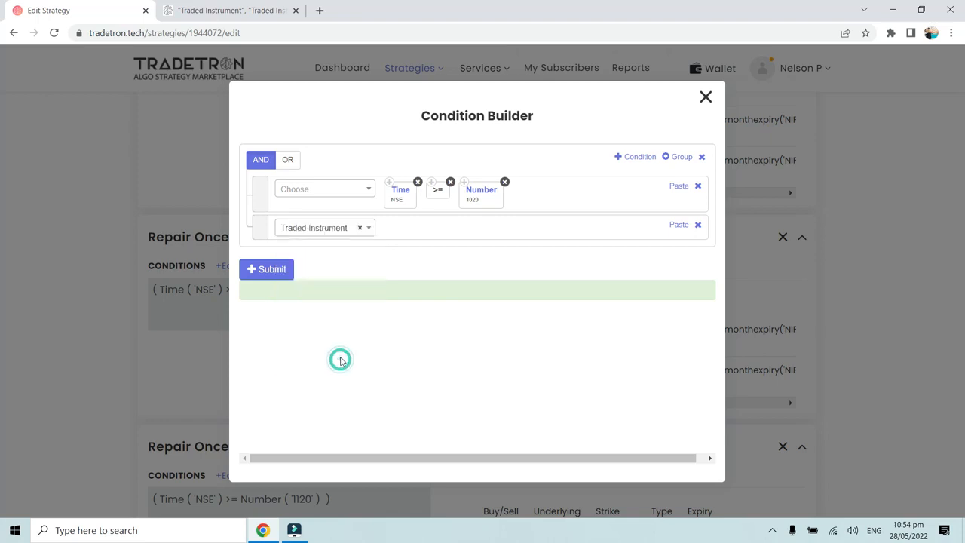
pyautogui.click(706, 97)
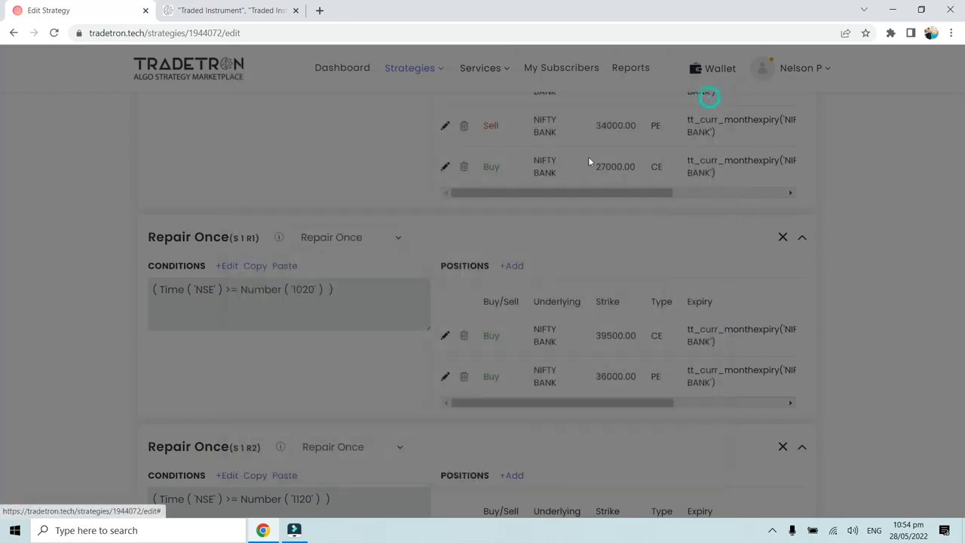
# - Add a second condition to the first Repair Once block (S 1 R1) using the Traded Instrument keyword
pyautogui.scroll(2, 601, 218)
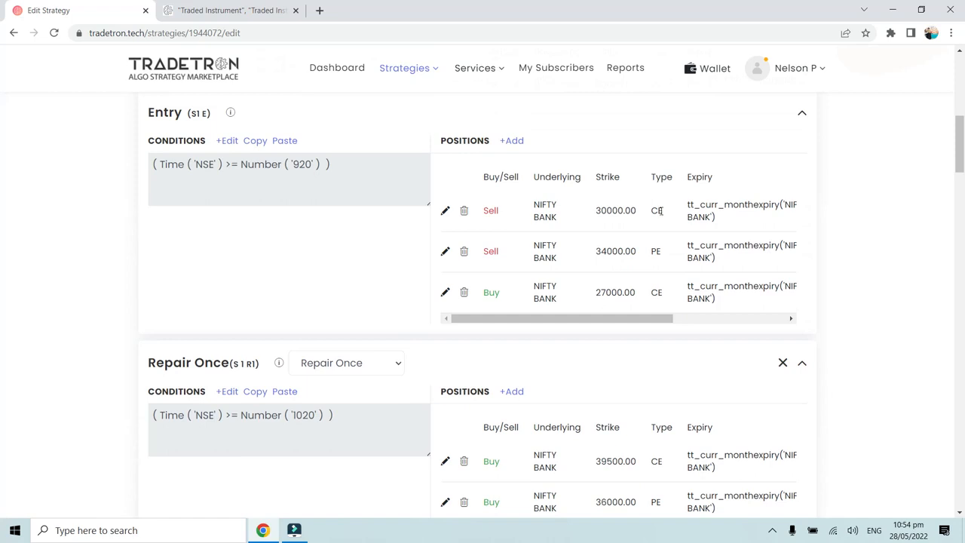
pyautogui.click(230, 392)
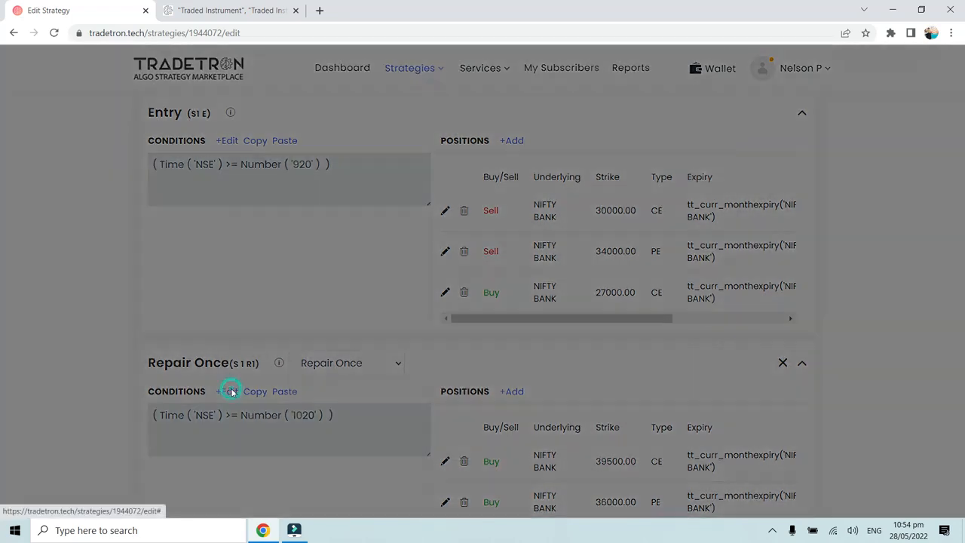
pyautogui.click(647, 156)
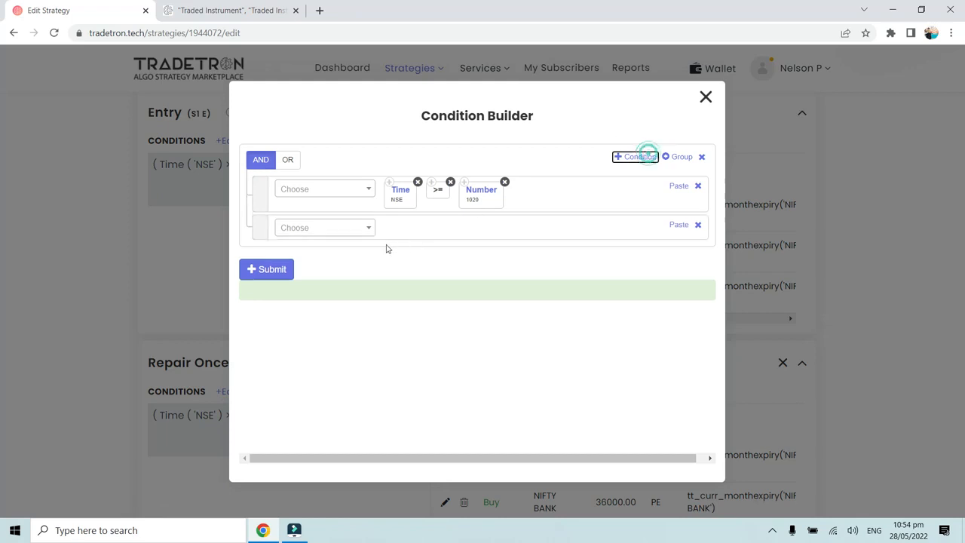
pyautogui.click(365, 228)
pyautogui.write('Traded')
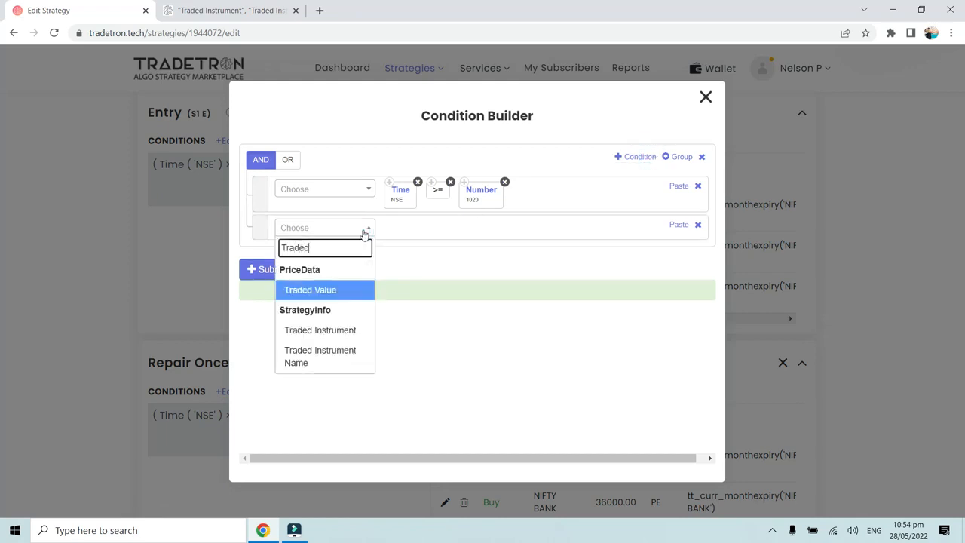
pyautogui.write(' Ins')
pyautogui.click(343, 291)
pyautogui.click(340, 289)
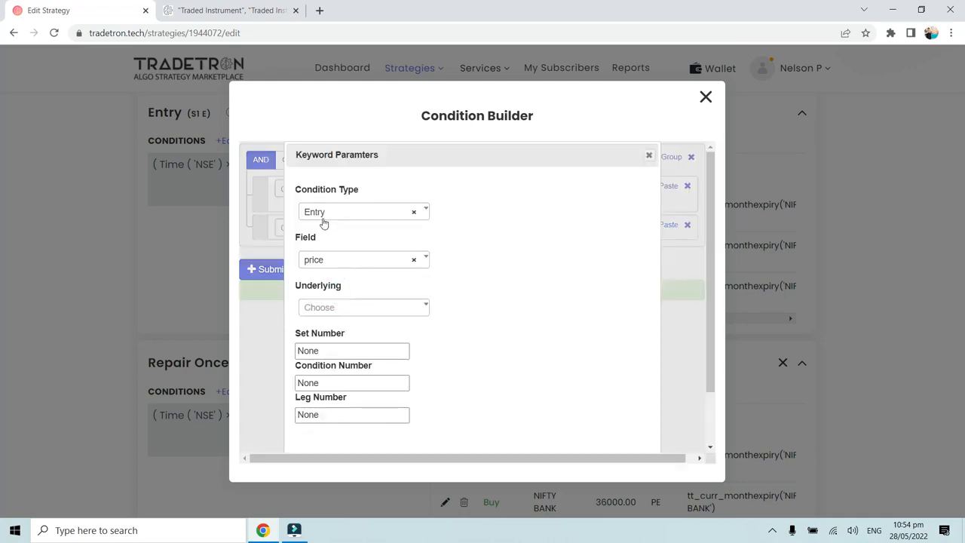
# - Set the Traded Instrument keyword's field to strike and its condition type to Entry
pyautogui.click(329, 261)
pyautogui.click(325, 325)
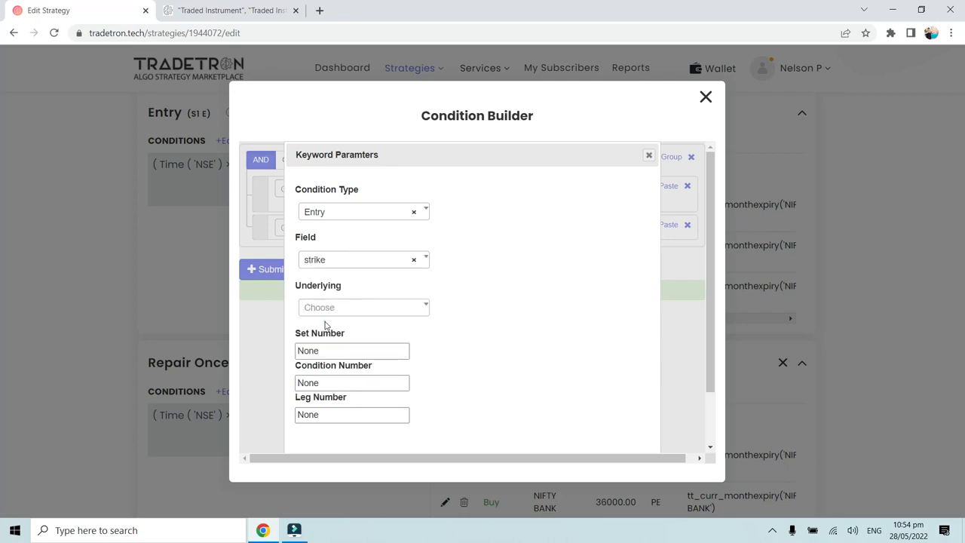
pyautogui.click(333, 217)
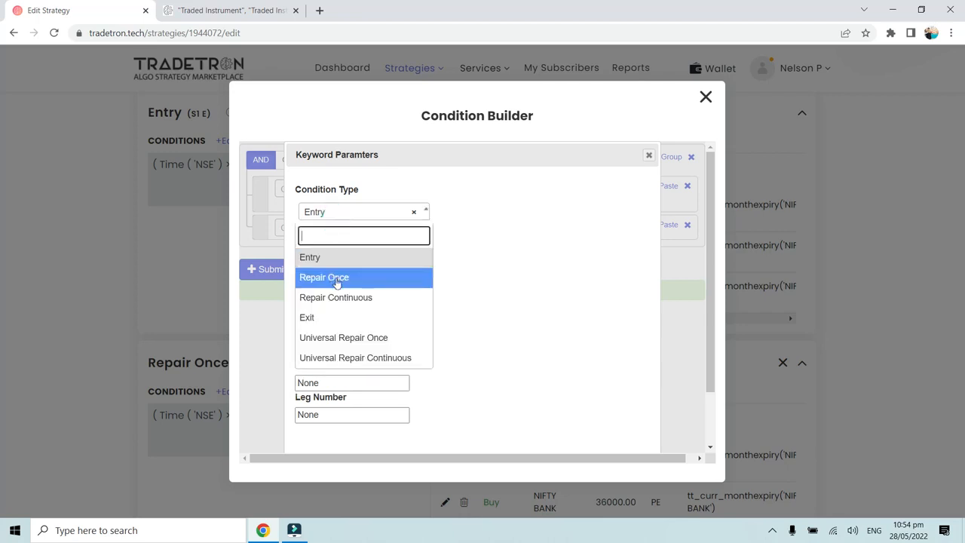
pyautogui.click(324, 259)
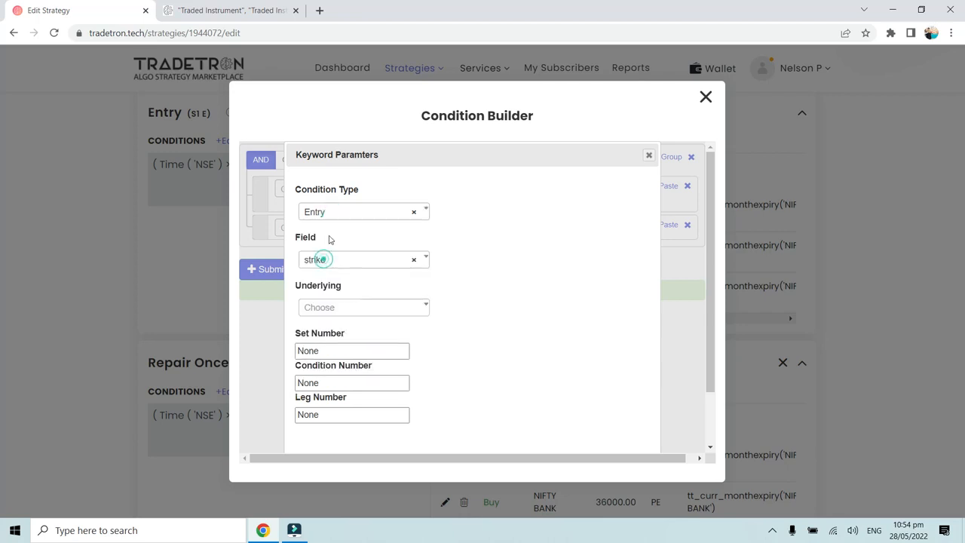
# - Set the Traded Instrument keyword's underlying to NIFTY BANK and its set number to 1
pyautogui.click(334, 314)
pyautogui.write('y b')
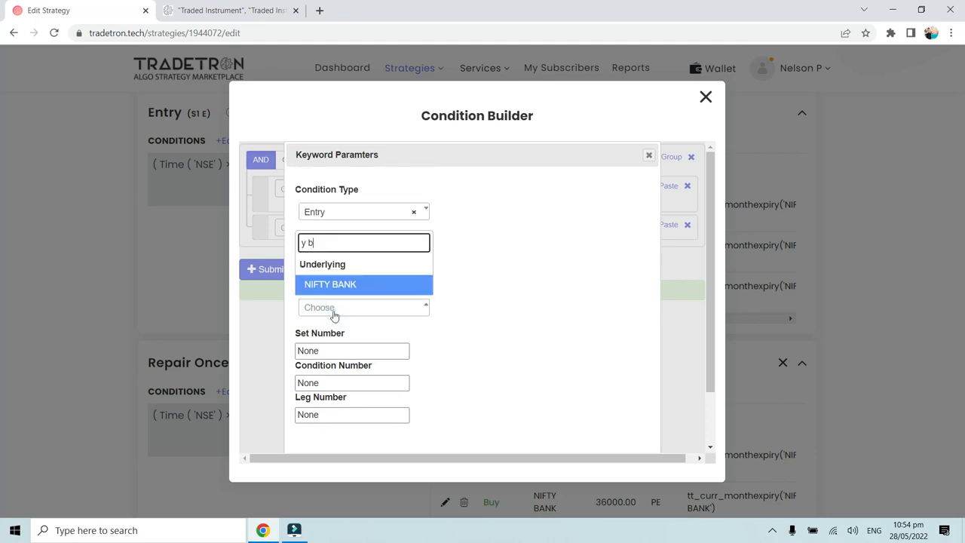
pyautogui.click(332, 285)
pyautogui.click(321, 352)
pyautogui.moveTo(321, 352); pyautogui.dragTo(294, 359)
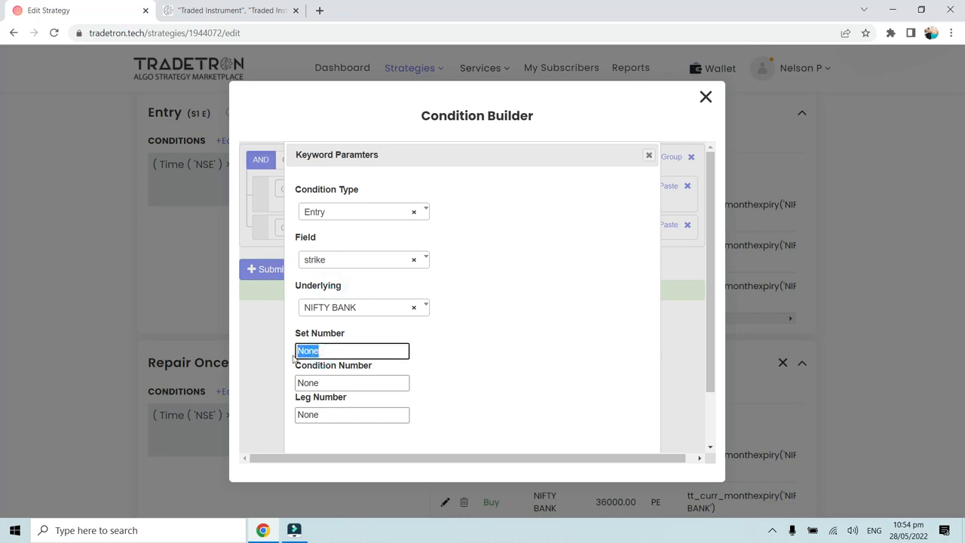
pyautogui.write('1')
# - Set the Traded Instrument keyword's condition number and leg number to 1, and submit the S 1 R1 conditions
pyautogui.moveTo(325, 383); pyautogui.dragTo(271, 390)
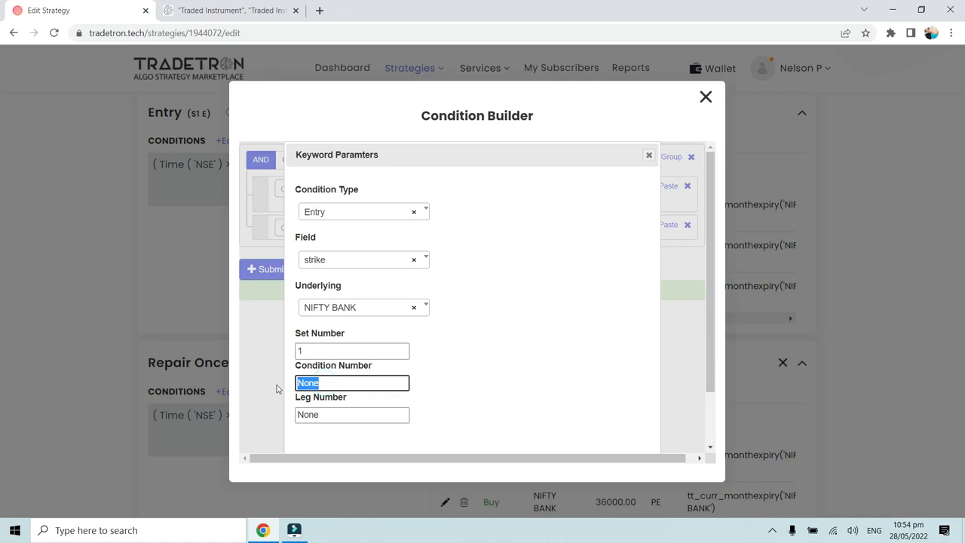
pyautogui.write('1')
pyautogui.moveTo(327, 414); pyautogui.dragTo(296, 415)
pyautogui.write('1')
pyautogui.scroll(-2, 569, 437)
pyautogui.click(575, 435)
pyautogui.click(275, 285)
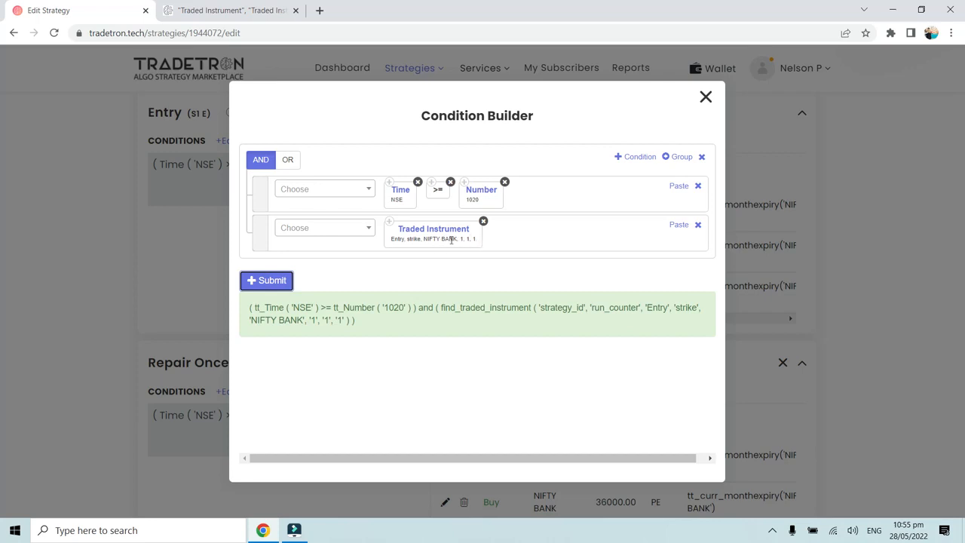
pyautogui.click(706, 97)
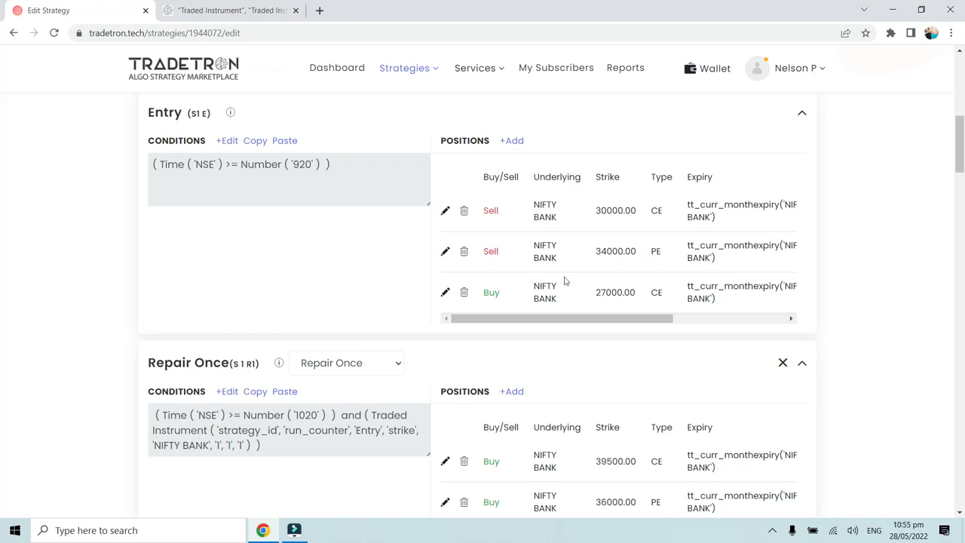
# - Change the leg number of the Traded Instrument keyword in the S 1 R1 conditions to 2 and submit
pyautogui.click(227, 391)
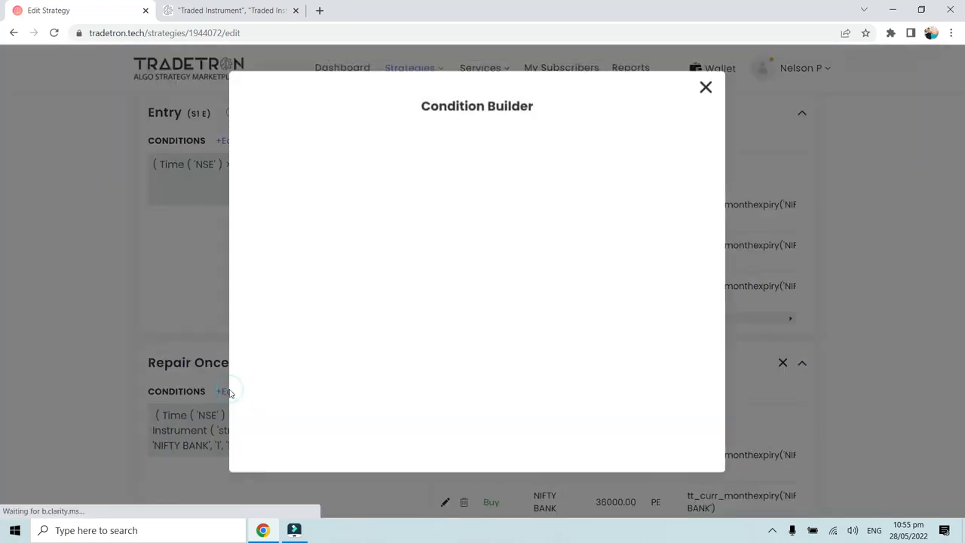
pyautogui.click(444, 233)
pyautogui.click(312, 416)
pyautogui.doubleClick(312, 415)
pyautogui.write('2')
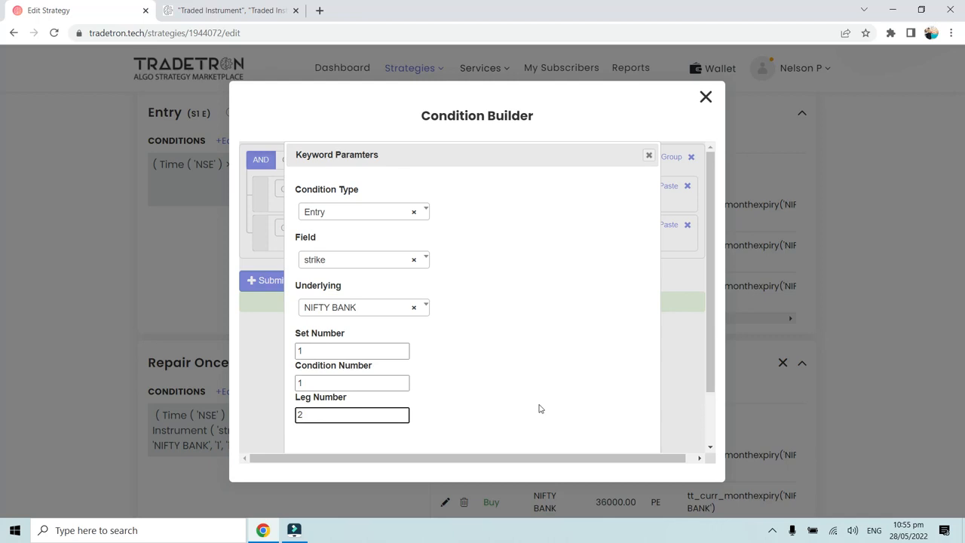
pyautogui.scroll(-2, 539, 408)
pyautogui.click(581, 434)
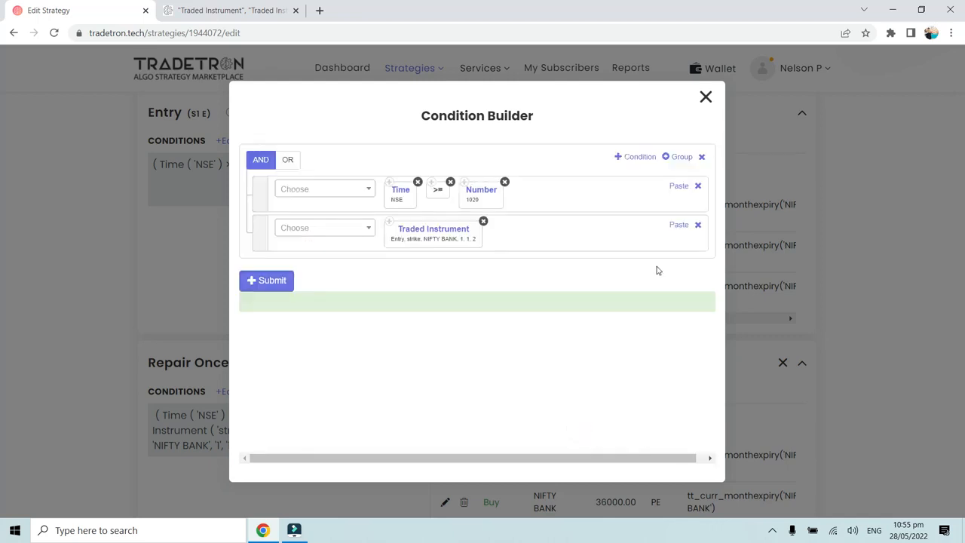
pyautogui.click(267, 280)
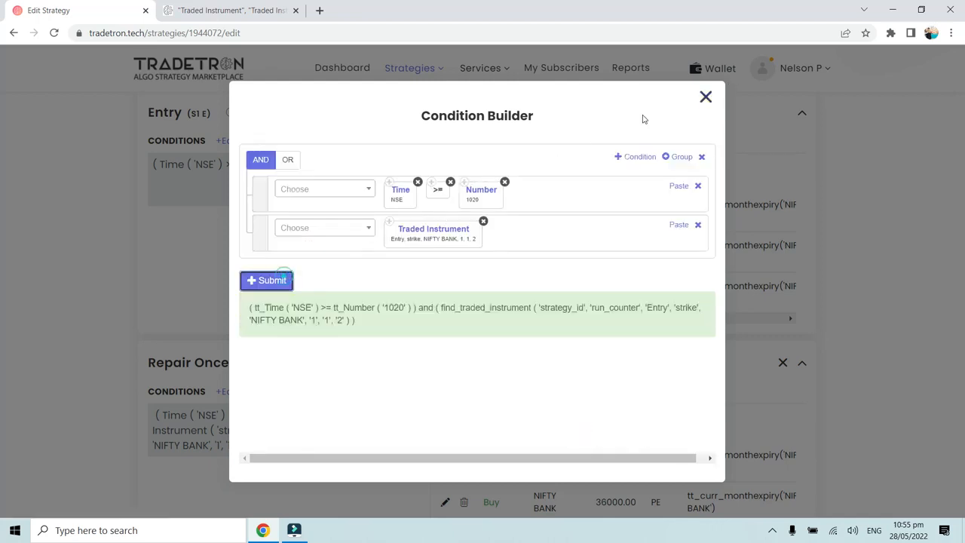
pyautogui.click(704, 98)
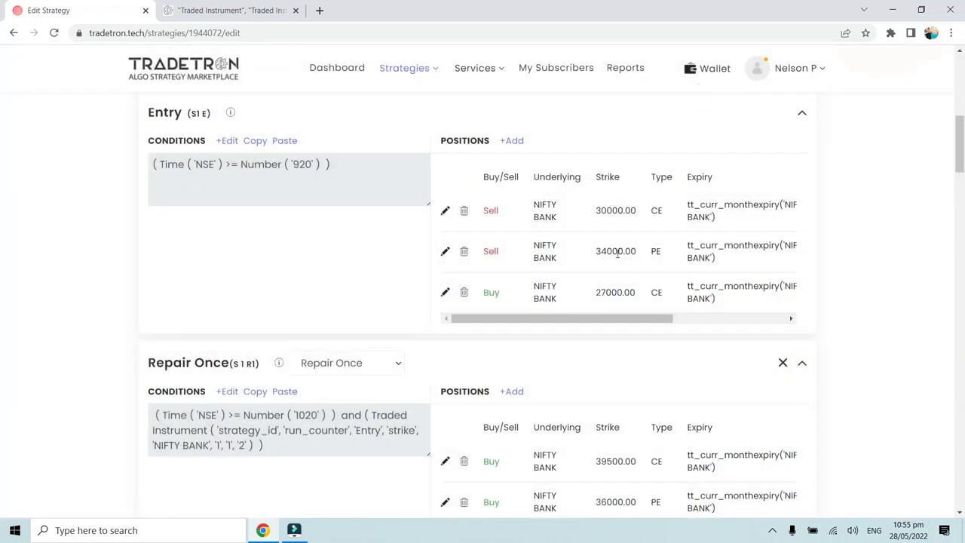
# - Point the S 1 R1 Traded Instrument keyword to the third Entry leg by setting its leg number to 3, and submit
pyautogui.moveTo(596, 298); pyautogui.dragTo(638, 298)
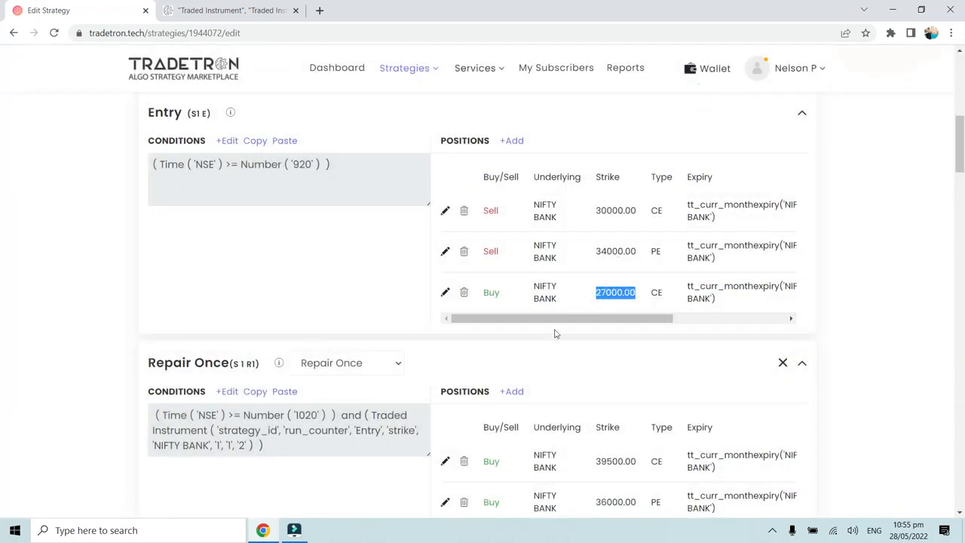
pyautogui.click(230, 392)
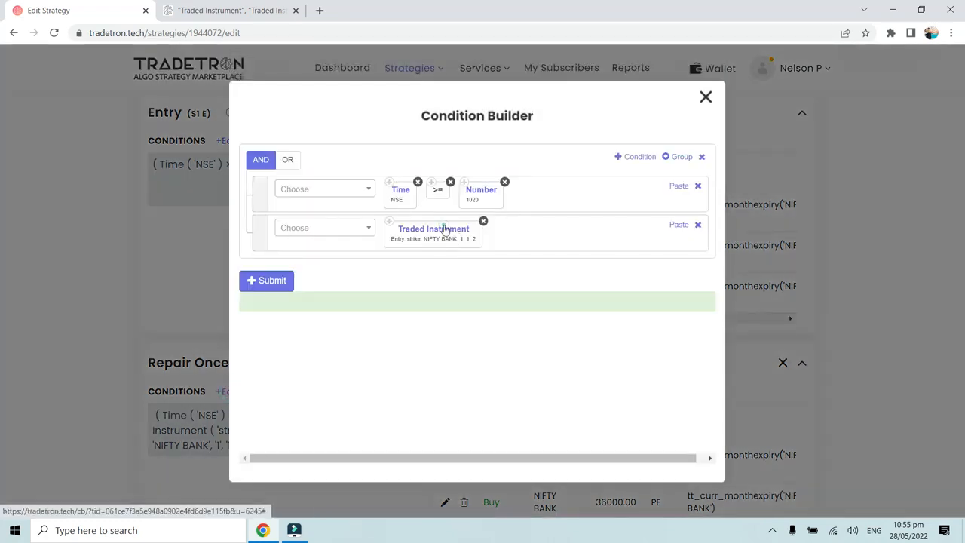
pyautogui.click(445, 230)
pyautogui.moveTo(324, 414); pyautogui.dragTo(287, 417)
pyautogui.write('2')
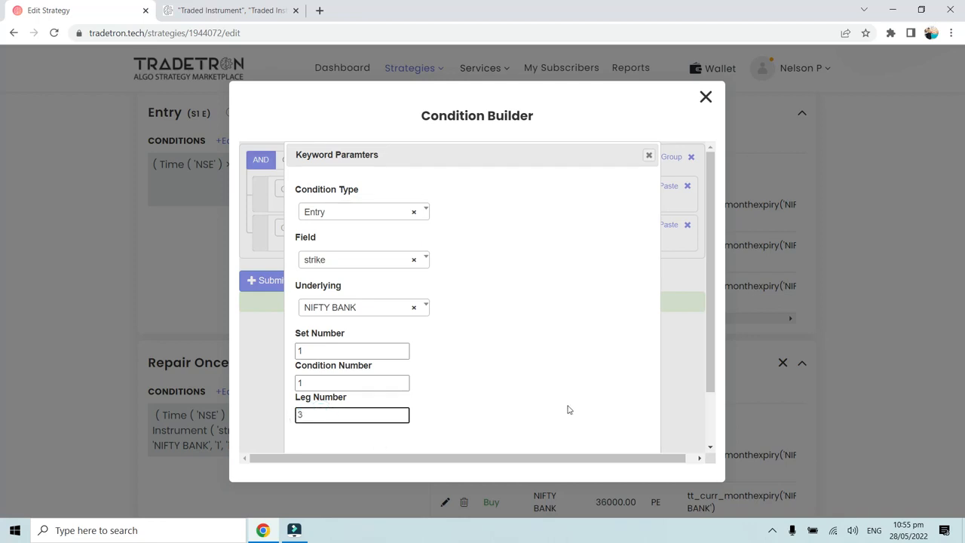
pyautogui.scroll(-1, 569, 410)
pyautogui.click(577, 429)
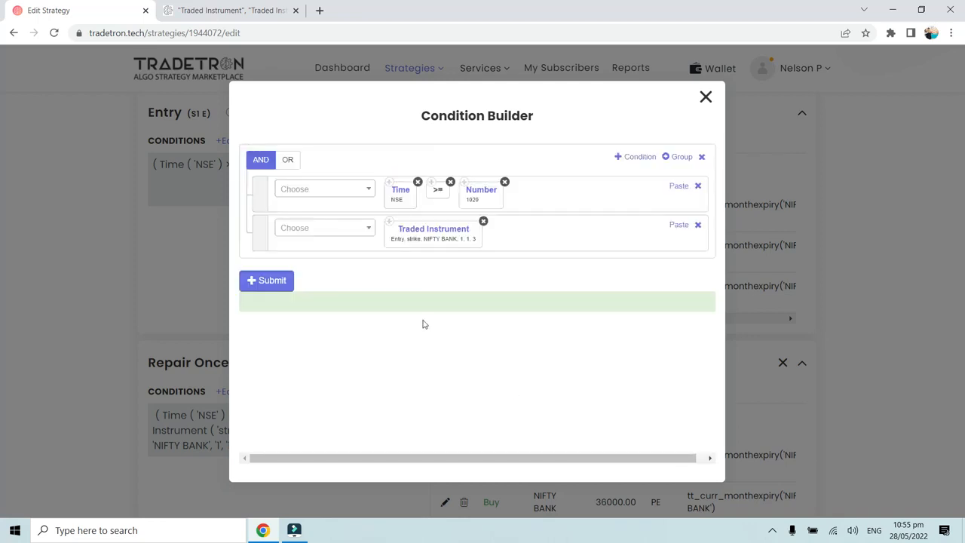
pyautogui.click(280, 281)
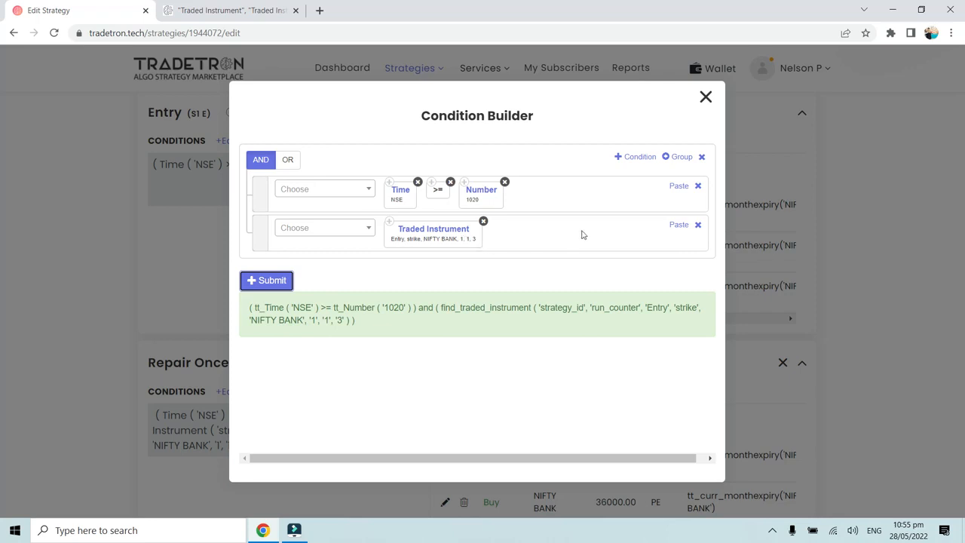
# - Add a third condition to S 1 R1 using the LTP keyword with Traded Instrument Name as its instrument
pyautogui.click(637, 156)
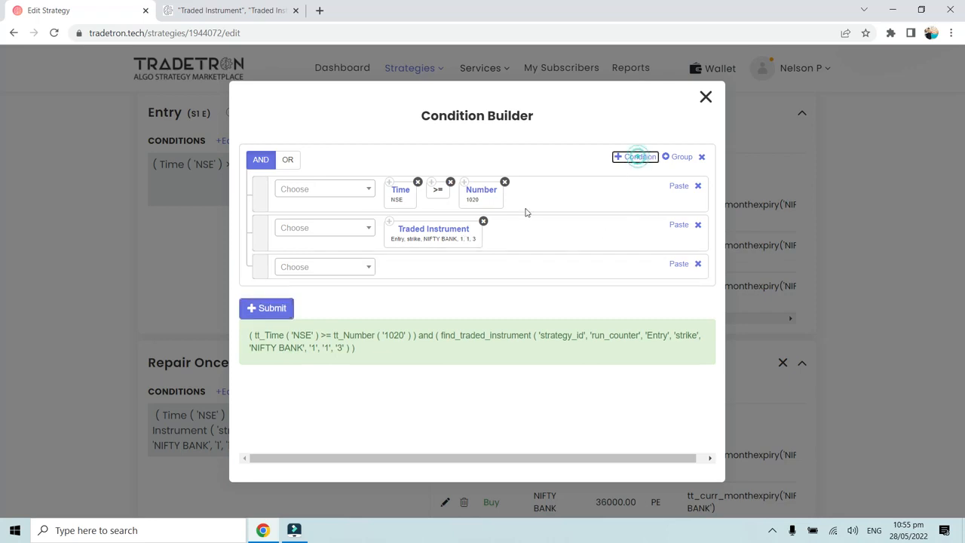
pyautogui.click(348, 270)
pyautogui.write('LT')
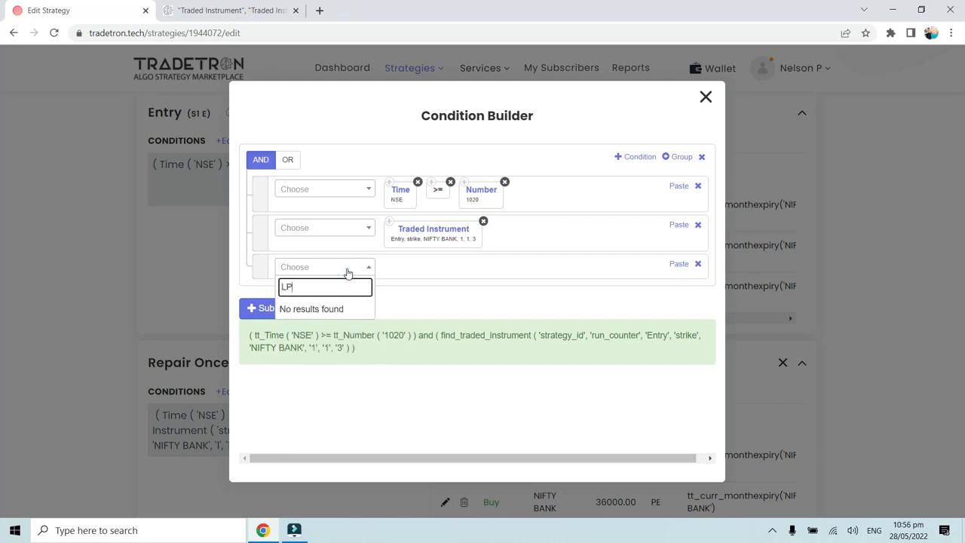
pyautogui.write('P')
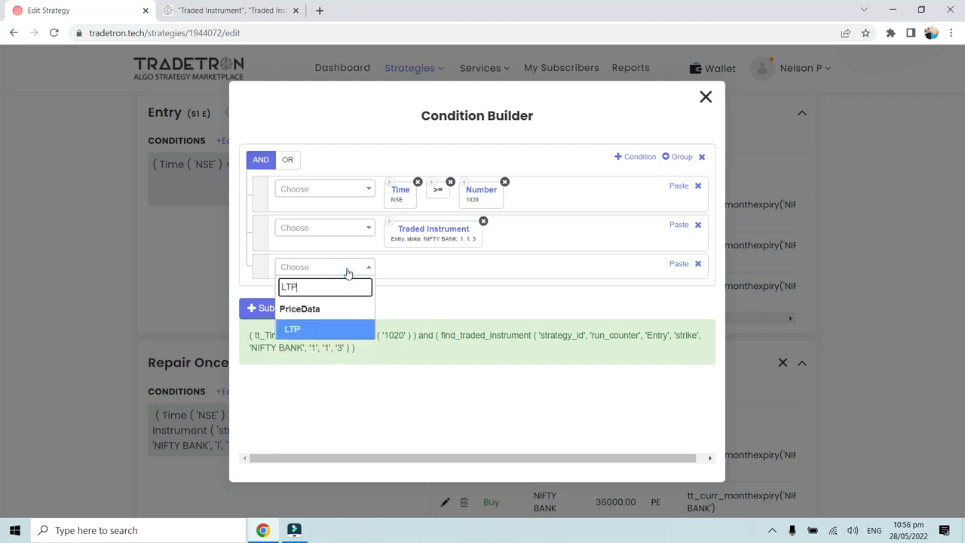
pyautogui.click(303, 331)
pyautogui.click(432, 242)
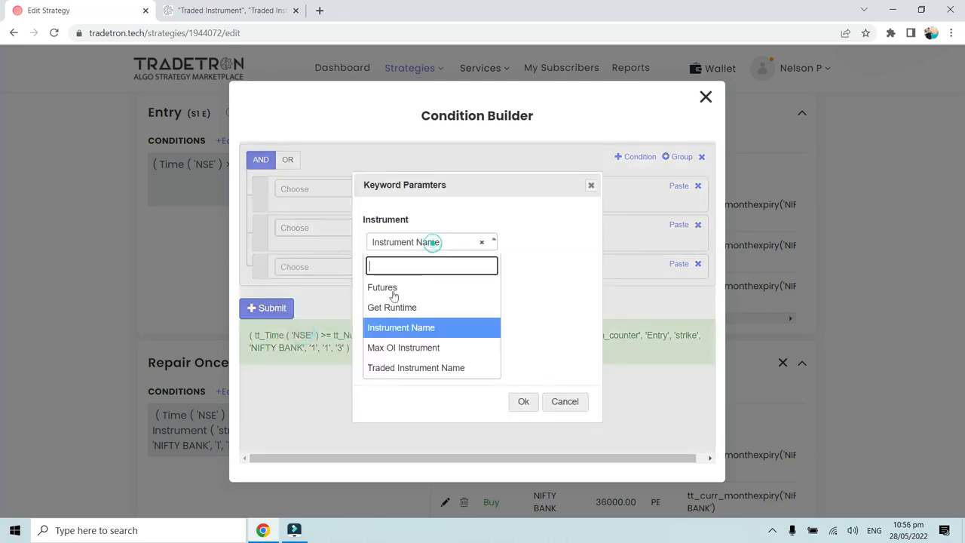
pyautogui.click(412, 373)
pyautogui.click(523, 402)
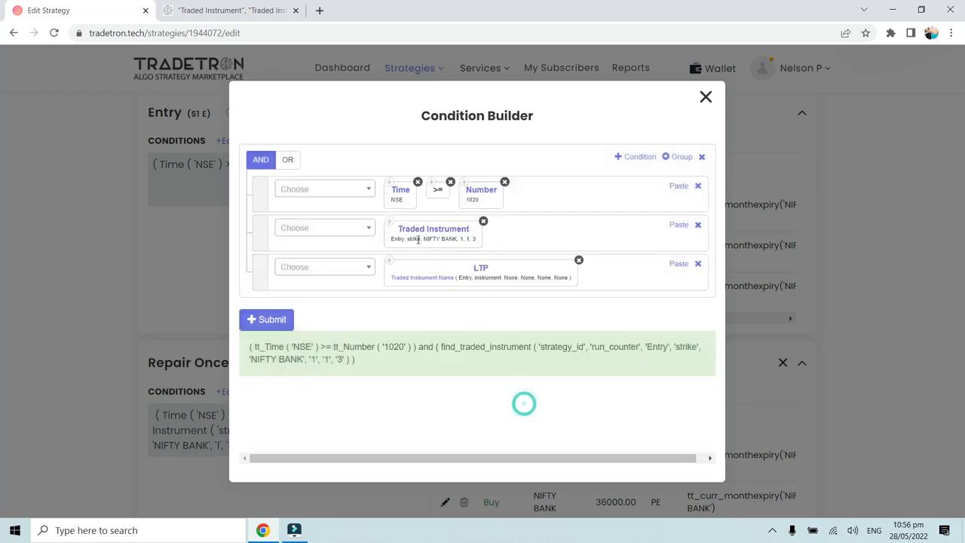
# - Set the underlying of the Traded Instrument Name inside LTP to NIFTY BANK and its set number to 1
pyautogui.click(422, 279)
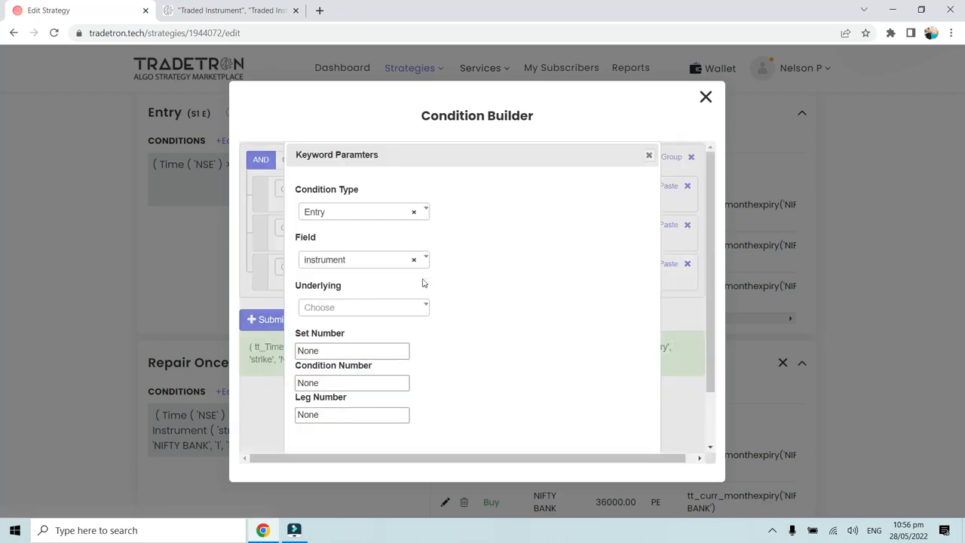
pyautogui.click(319, 314)
pyautogui.write('nif')
pyautogui.click(332, 220)
pyautogui.click(324, 352)
pyautogui.doubleClick(324, 351)
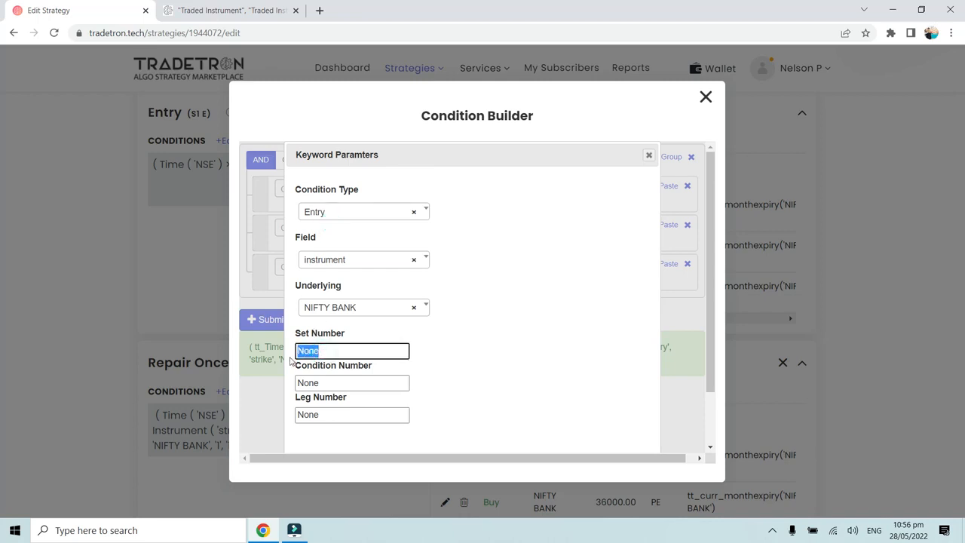
pyautogui.write('1')
# - Set the Traded Instrument Name's condition number to 1 and leg number to 3, and submit the S 1 R1 conditions
pyautogui.doubleClick(303, 383)
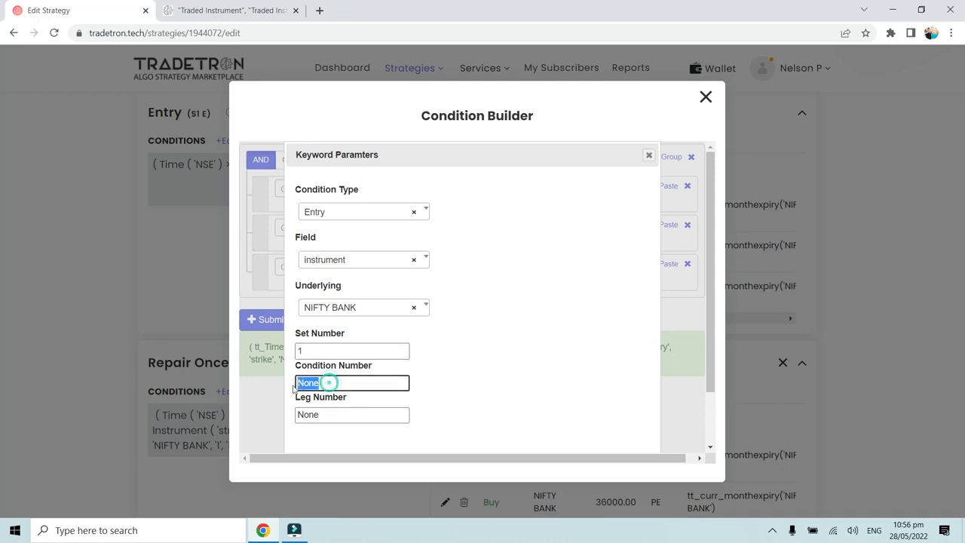
pyautogui.write('1')
pyautogui.scroll(-1, 332, 380)
pyautogui.doubleClick(325, 350)
pyautogui.write('3')
pyautogui.click(581, 434)
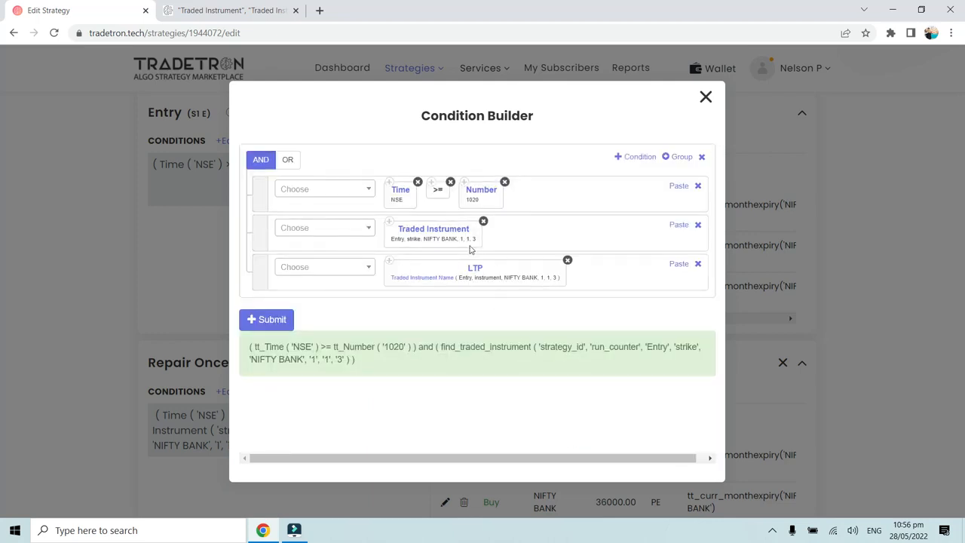
pyautogui.click(266, 320)
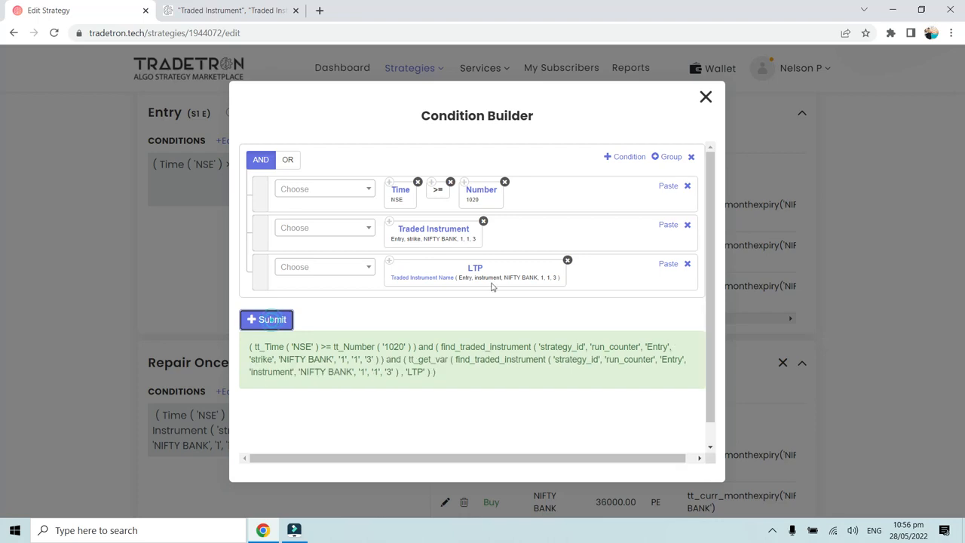
pyautogui.click(707, 98)
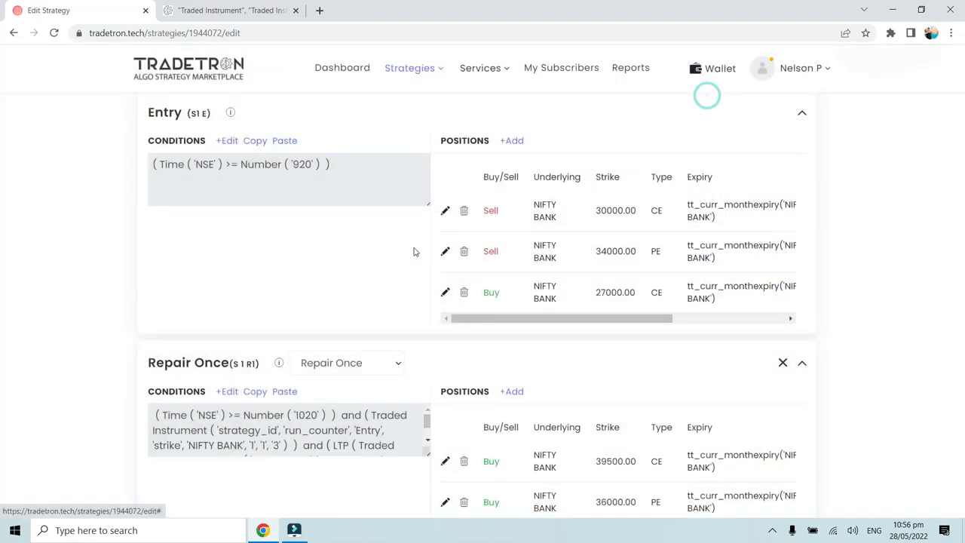
# - Examine the labels and position legs of the S 1 R1 and S 1 R2 Repair Once blocks against the Entry block
pyautogui.scroll(-3, 415, 250)
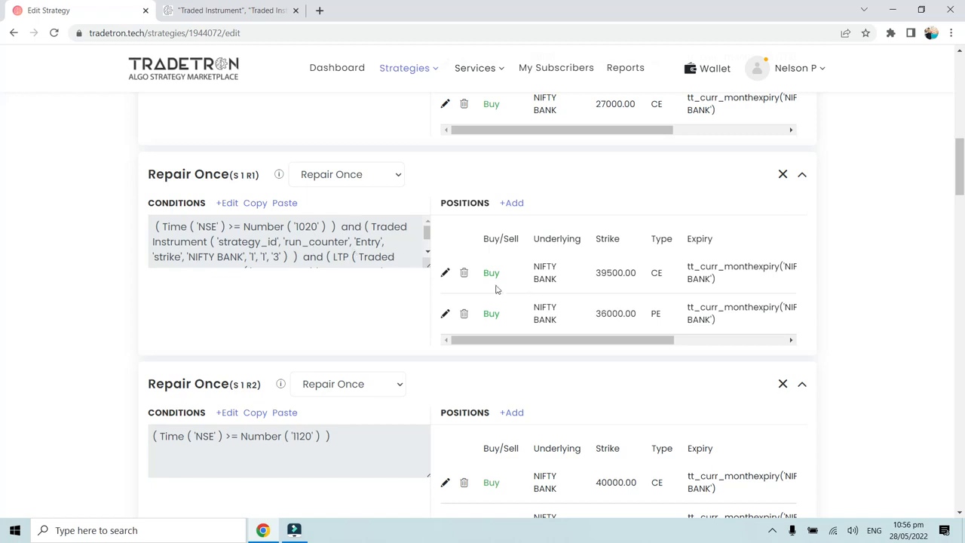
pyautogui.moveTo(541, 268); pyautogui.dragTo(558, 321)
pyautogui.click(558, 319)
pyautogui.scroll(-1, 552, 317)
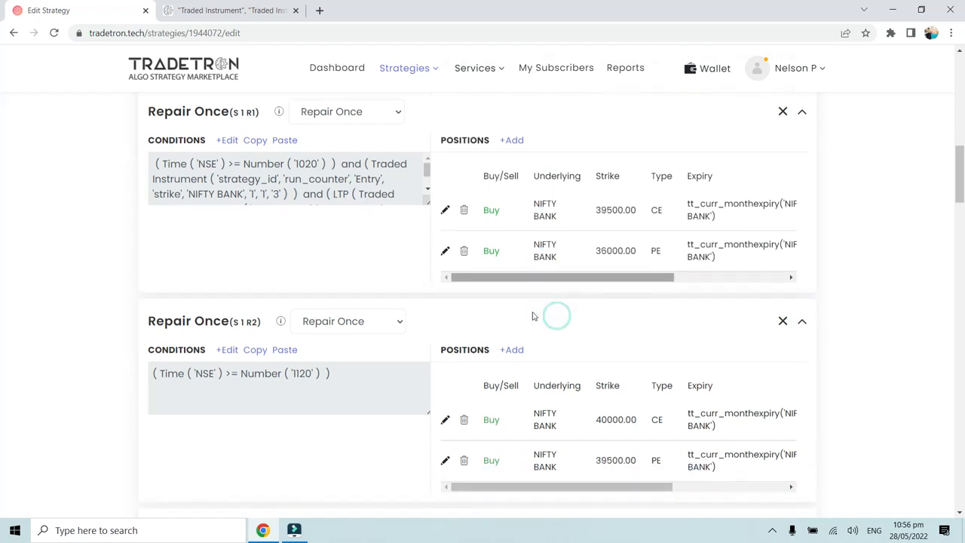
pyautogui.scroll(2, 211, 317)
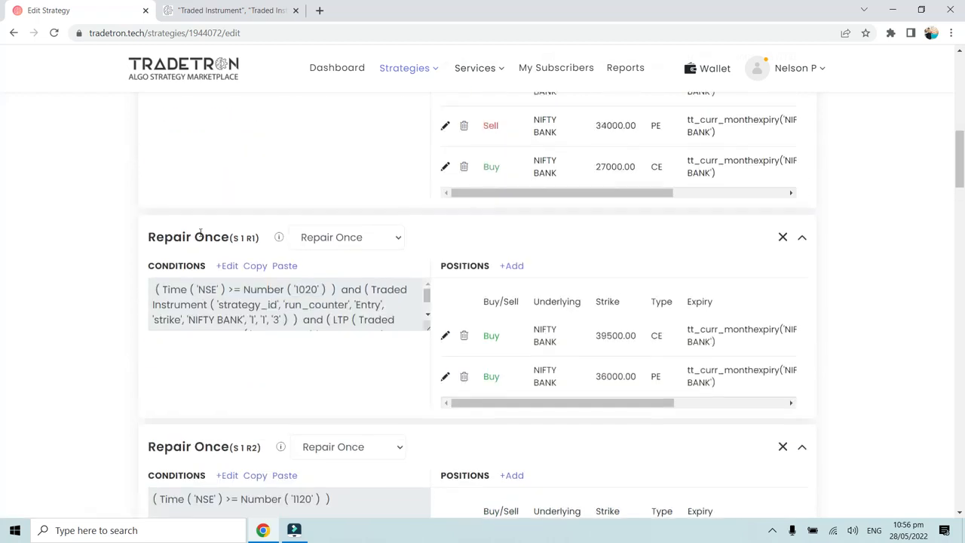
pyautogui.scroll(-1, 223, 355)
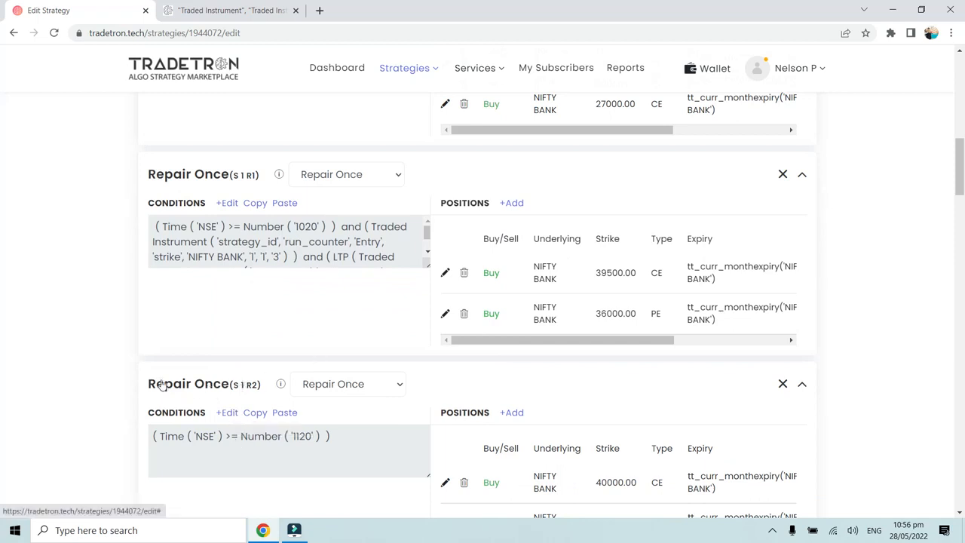
pyautogui.moveTo(149, 384); pyautogui.dragTo(277, 389)
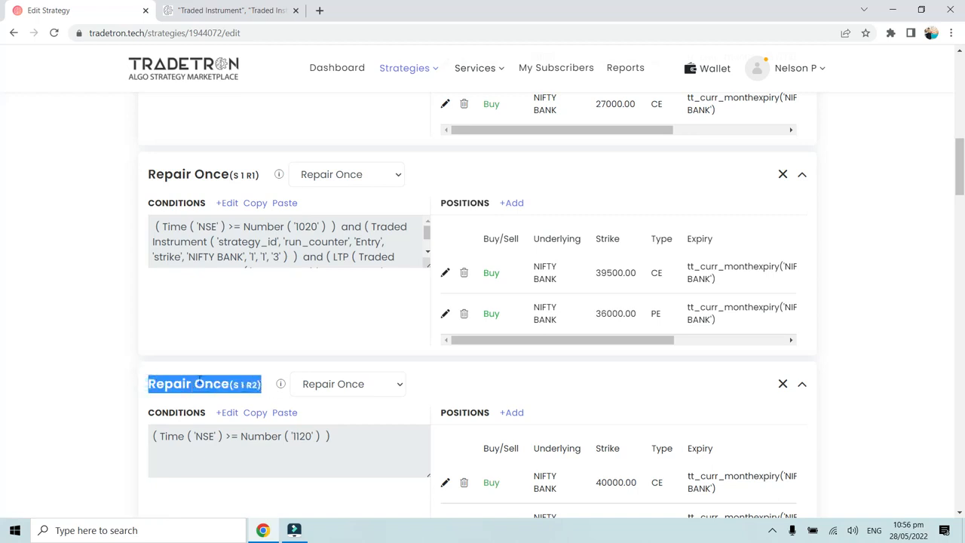
pyautogui.click(236, 385)
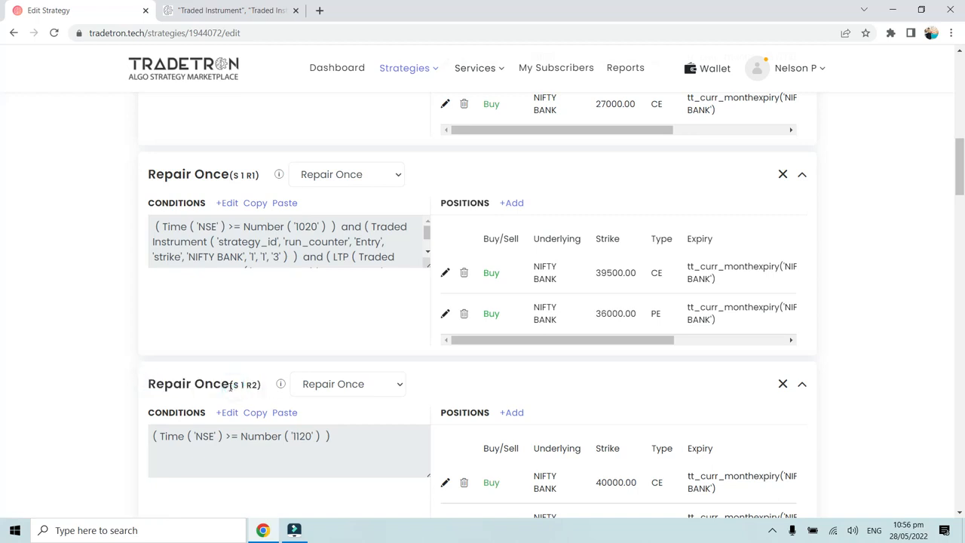
pyautogui.click(248, 384)
pyautogui.scroll(4, 232, 192)
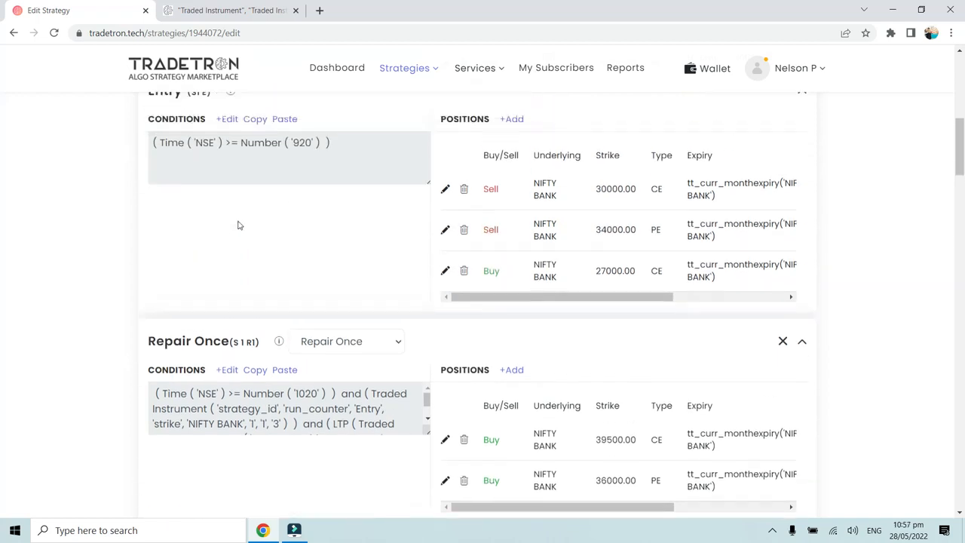
pyautogui.scroll(-2, 206, 328)
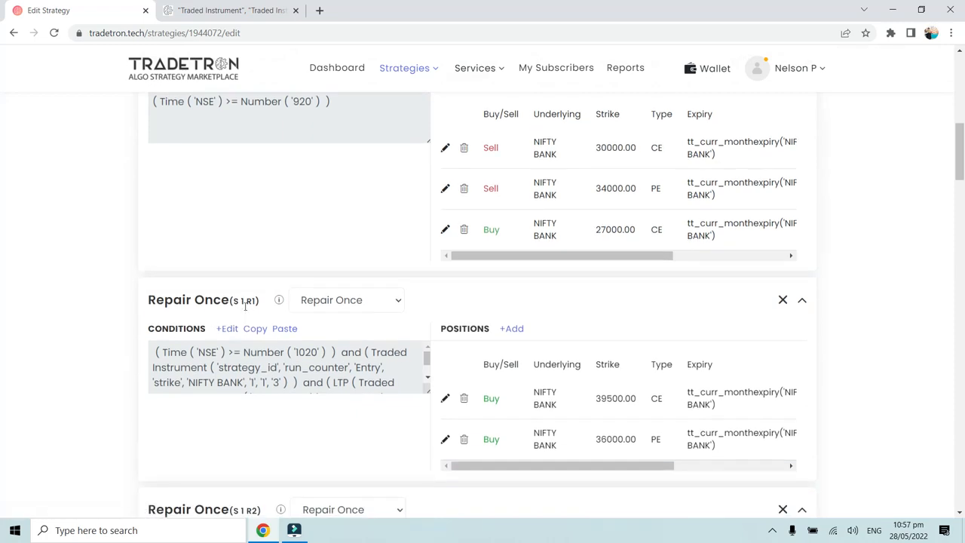
pyautogui.scroll(-2, 245, 305)
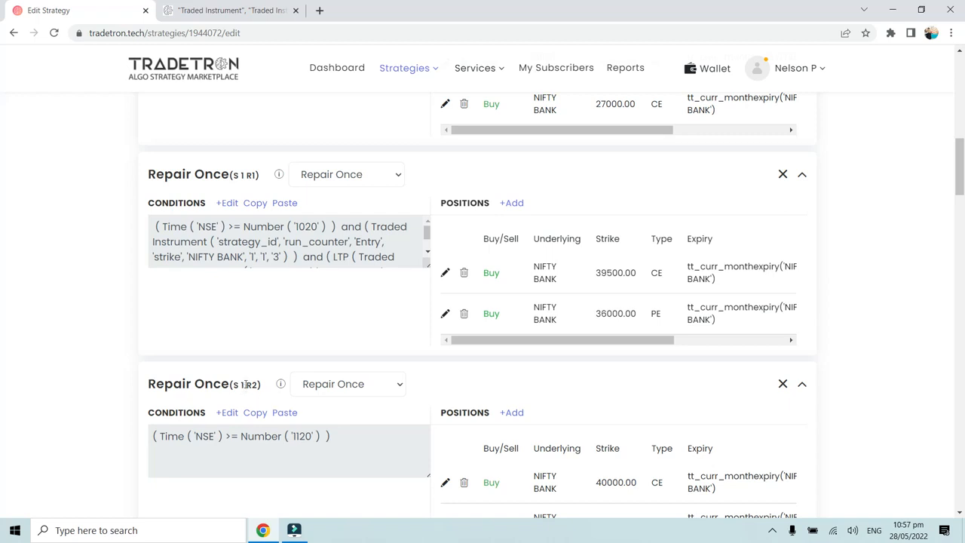
# - Add a second condition to the S 1 R2 Repair Once block using the Traded Instrument keyword
pyautogui.click(257, 379)
pyautogui.scroll(-1, 257, 379)
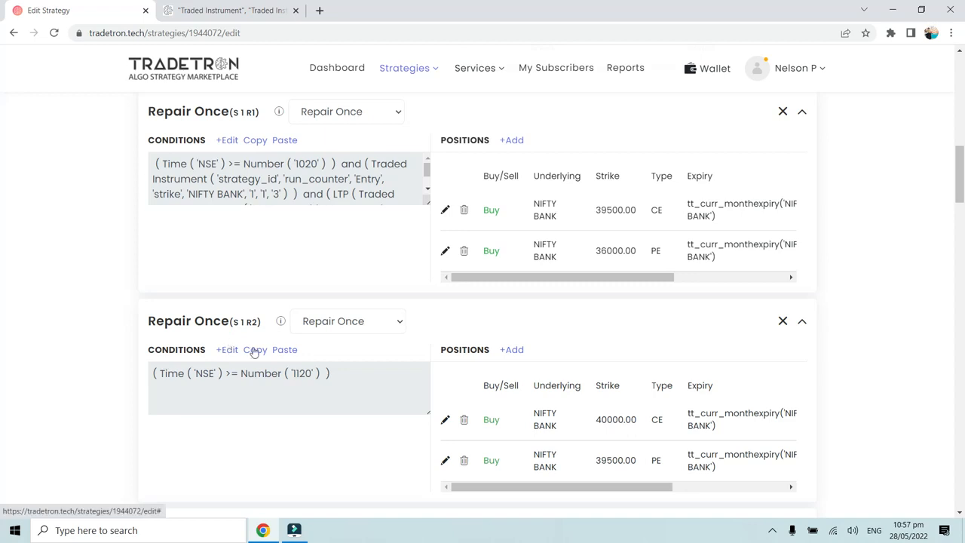
pyautogui.scroll(1, 314, 310)
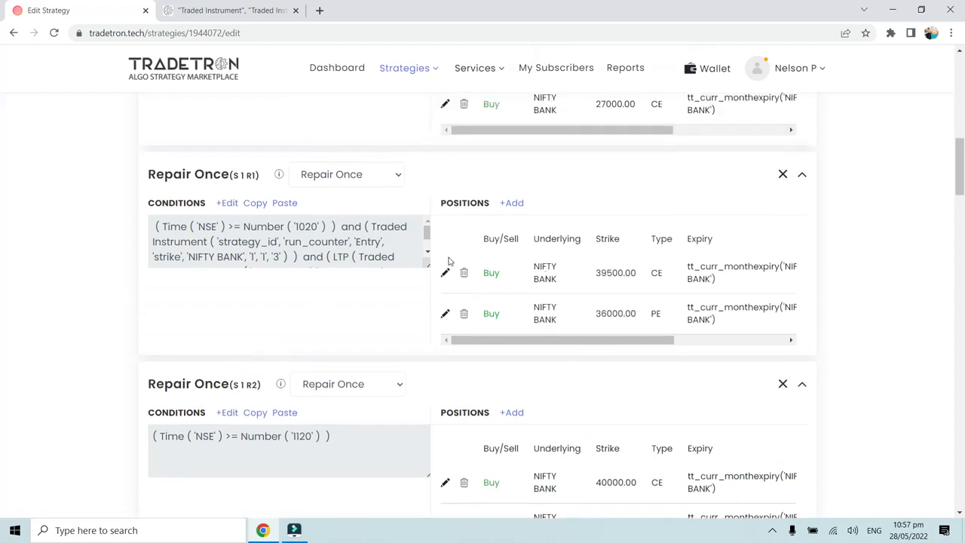
pyautogui.scroll(1, 495, 298)
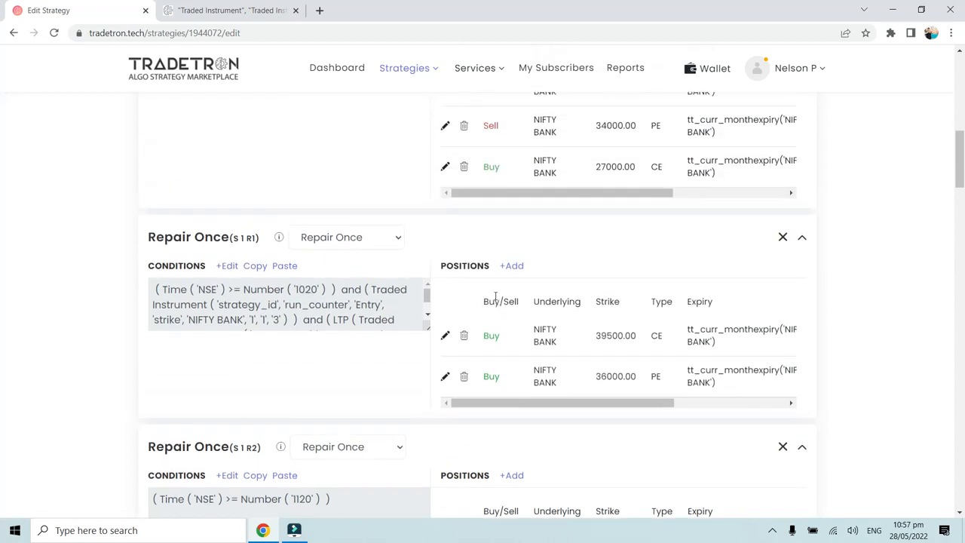
pyautogui.scroll(-1, 495, 297)
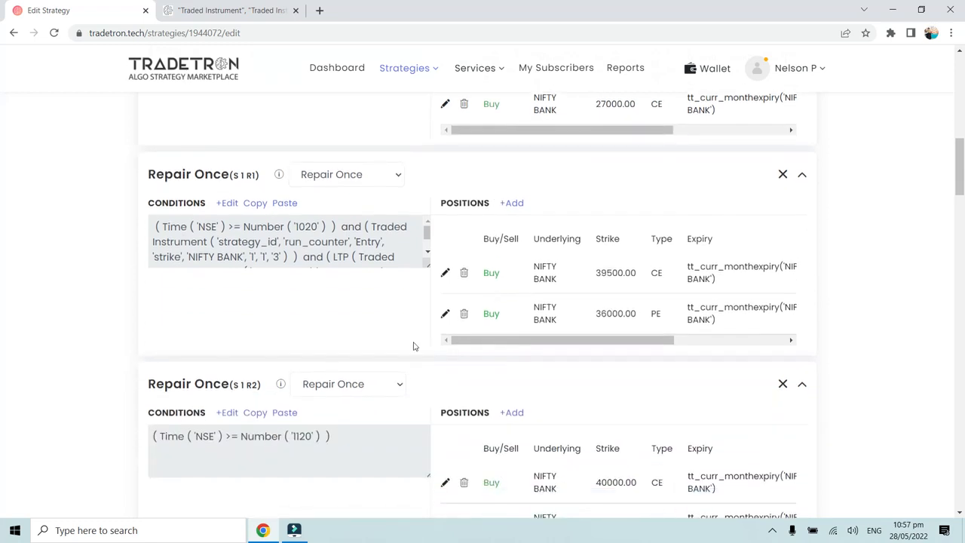
pyautogui.click(234, 412)
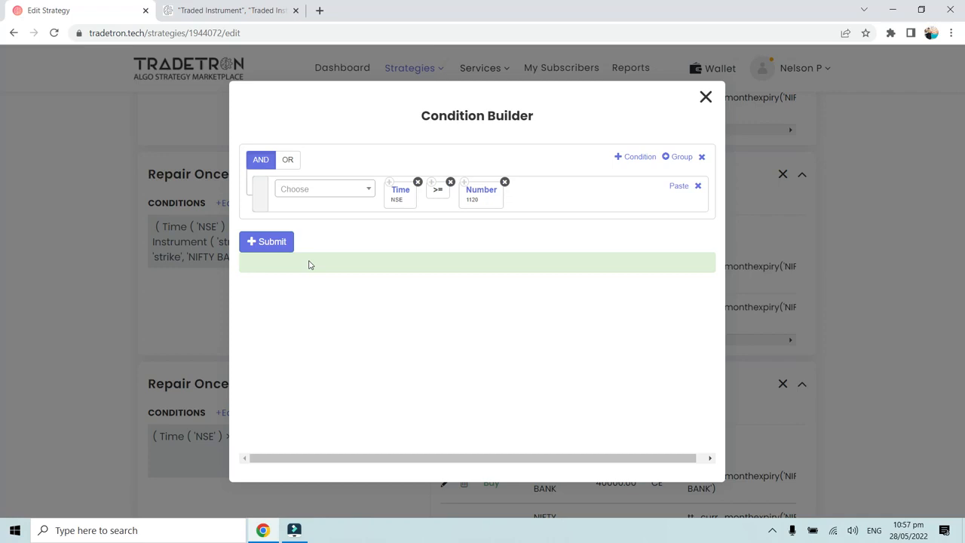
pyautogui.click(632, 159)
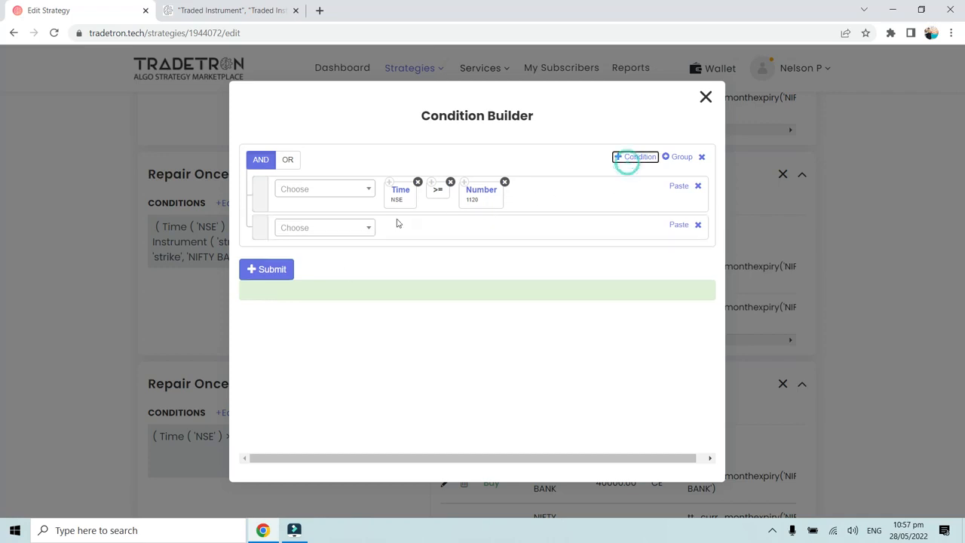
pyautogui.click(346, 234)
pyautogui.write('Trade')
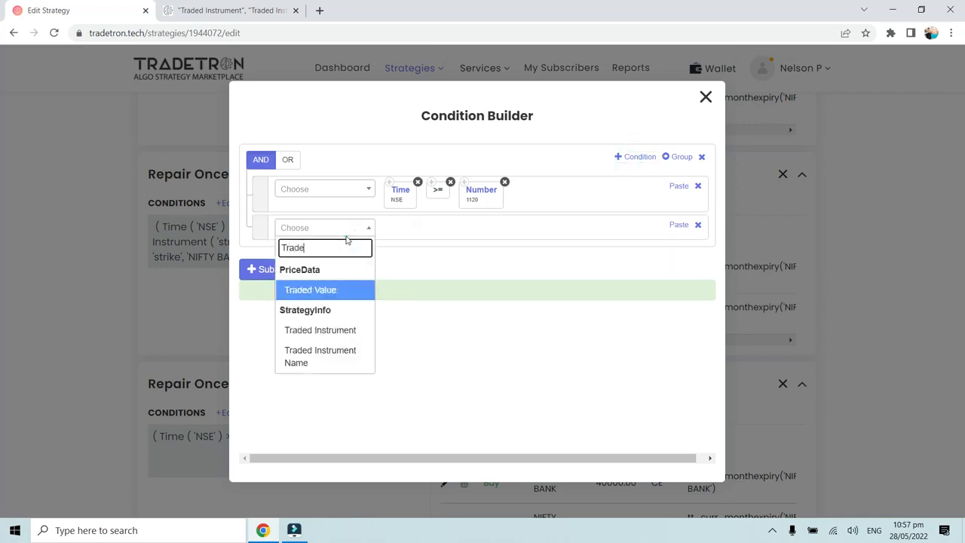
pyautogui.click(347, 328)
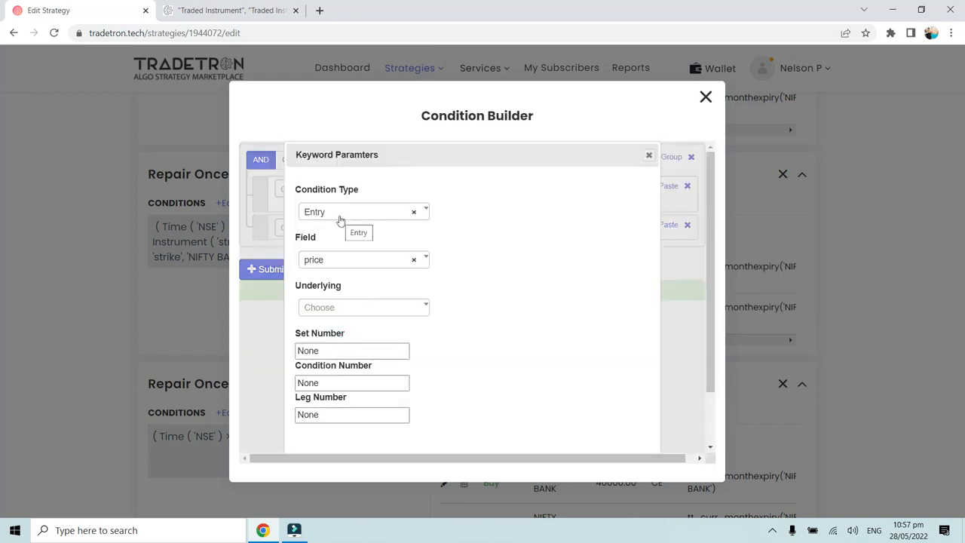
# - Set the Traded Instrument's condition type to Repair Once, its field to strike and its underlying to NIFTY BANK
pyautogui.click(340, 220)
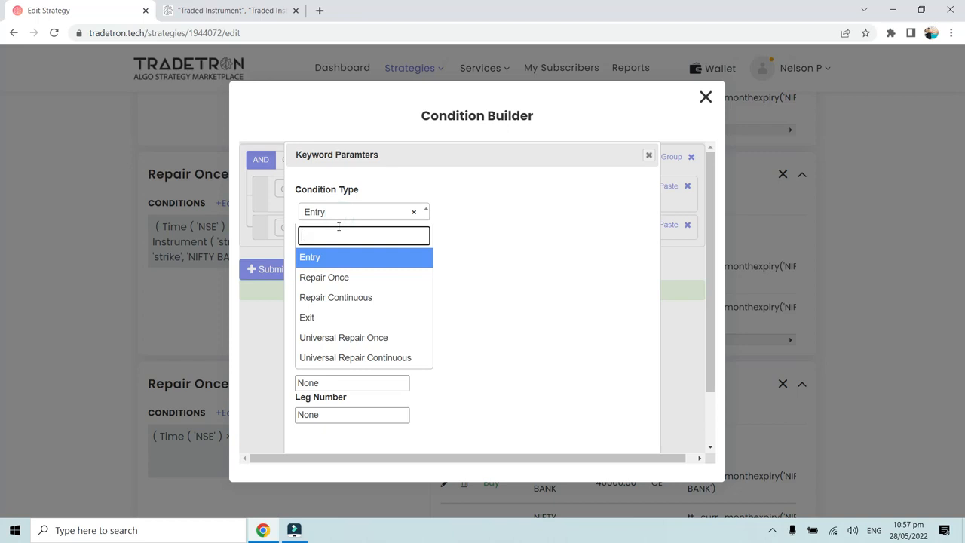
pyautogui.click(337, 278)
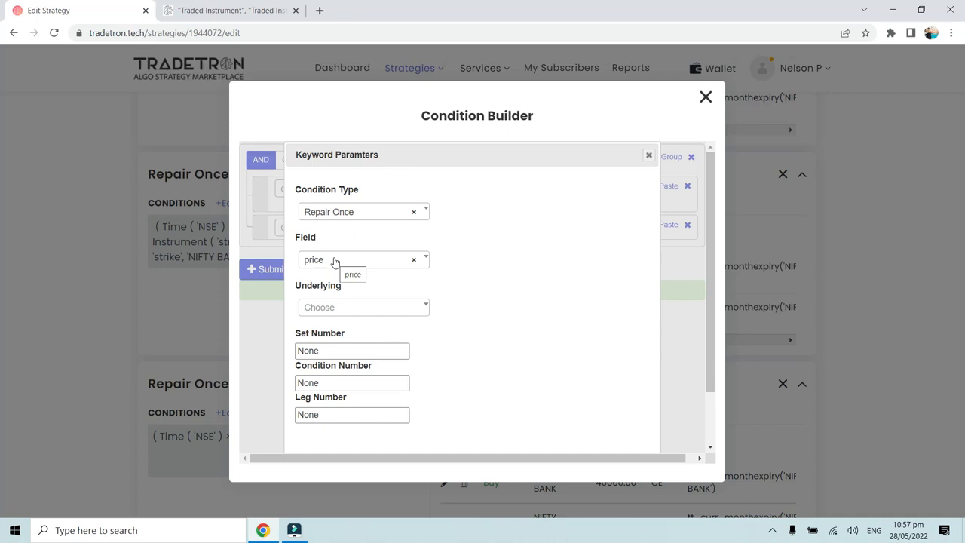
pyautogui.click(335, 261)
pyautogui.click(332, 326)
pyautogui.click(327, 308)
pyautogui.write('y b')
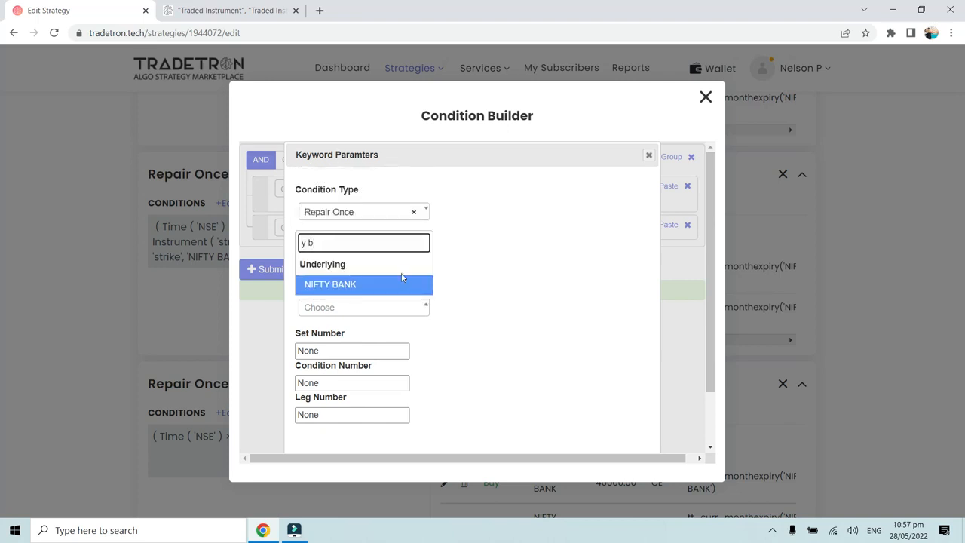
pyautogui.click(379, 282)
# - Set the Traded Instrument's set, condition and leg numbers to 1 each, and submit the S 1 R2 conditions
pyautogui.doubleClick(326, 349)
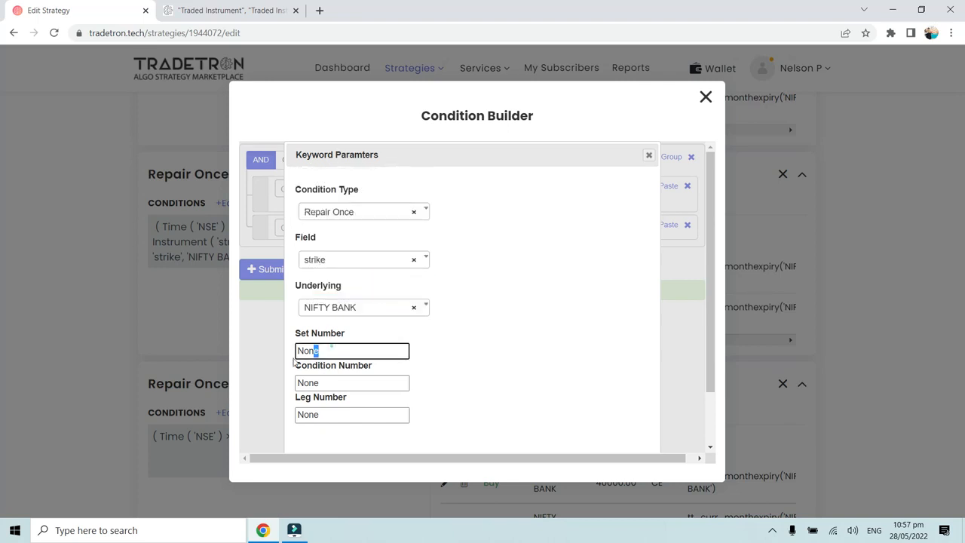
pyautogui.write('1')
pyautogui.doubleClick(324, 381)
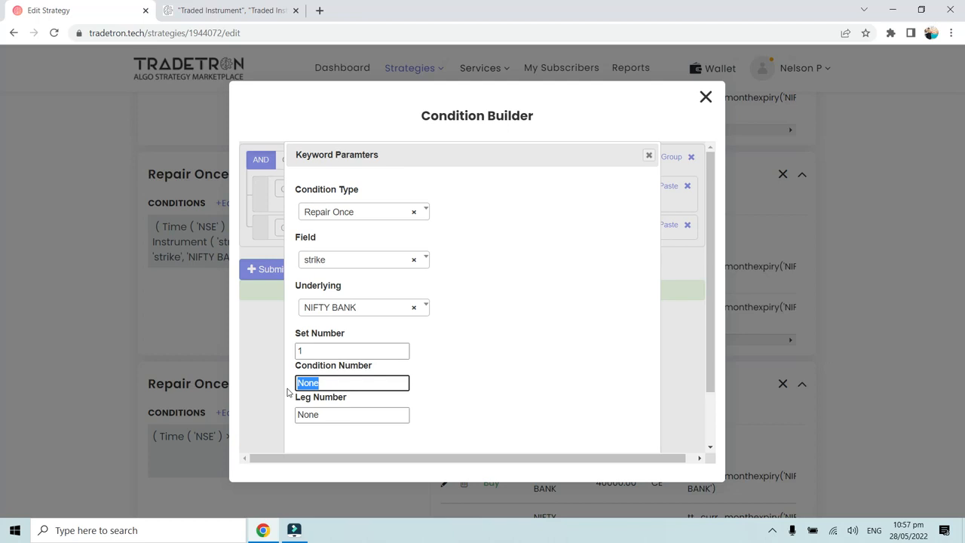
pyautogui.write('1')
pyautogui.doubleClick(334, 414)
pyautogui.write('1')
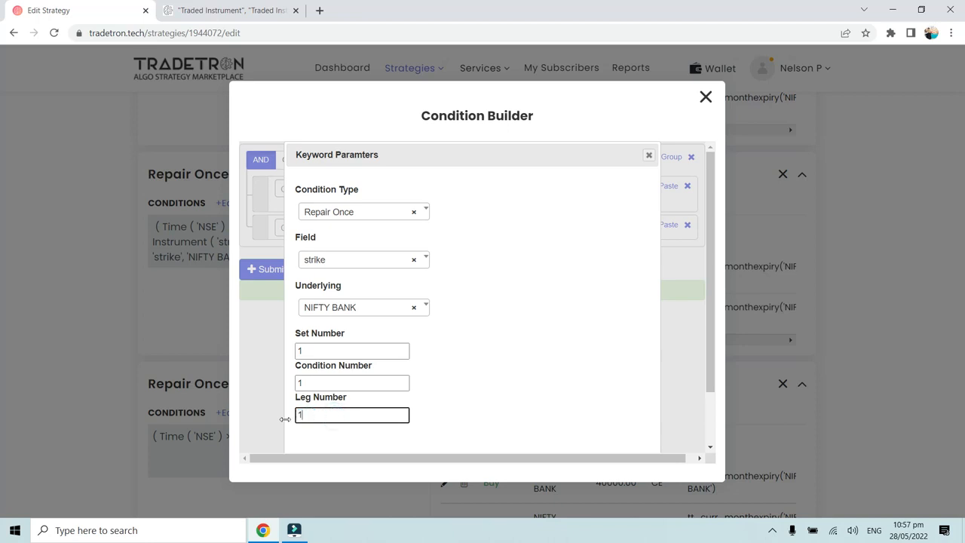
pyautogui.scroll(-2, 452, 419)
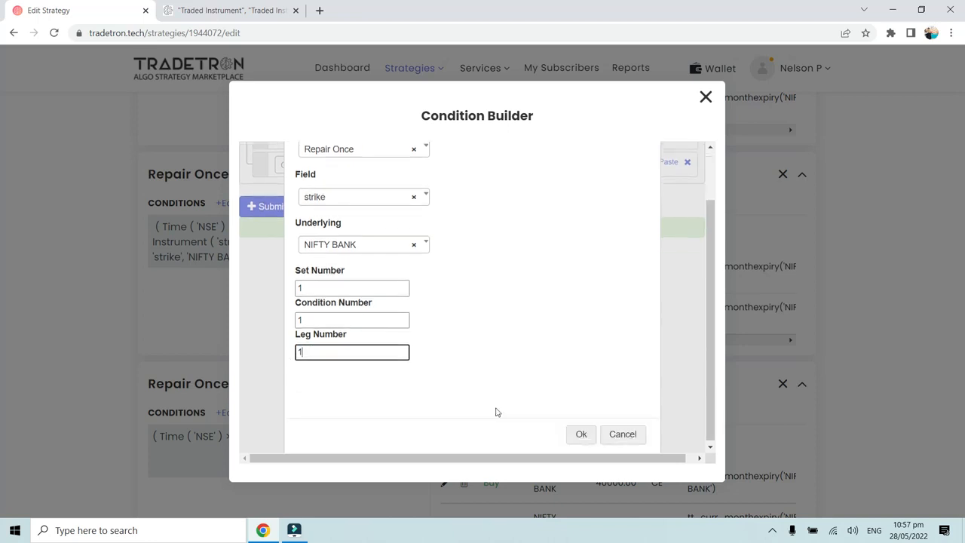
pyautogui.click(577, 441)
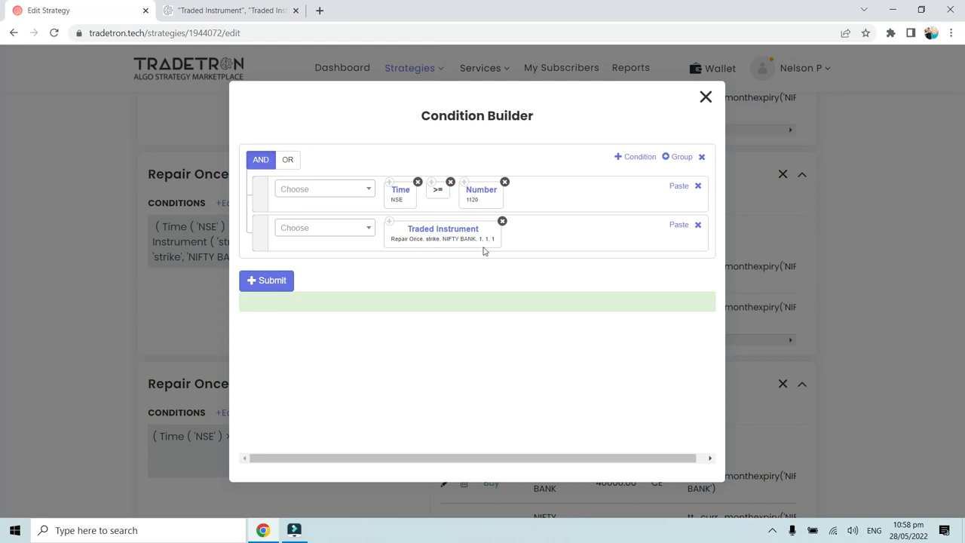
pyautogui.click(270, 280)
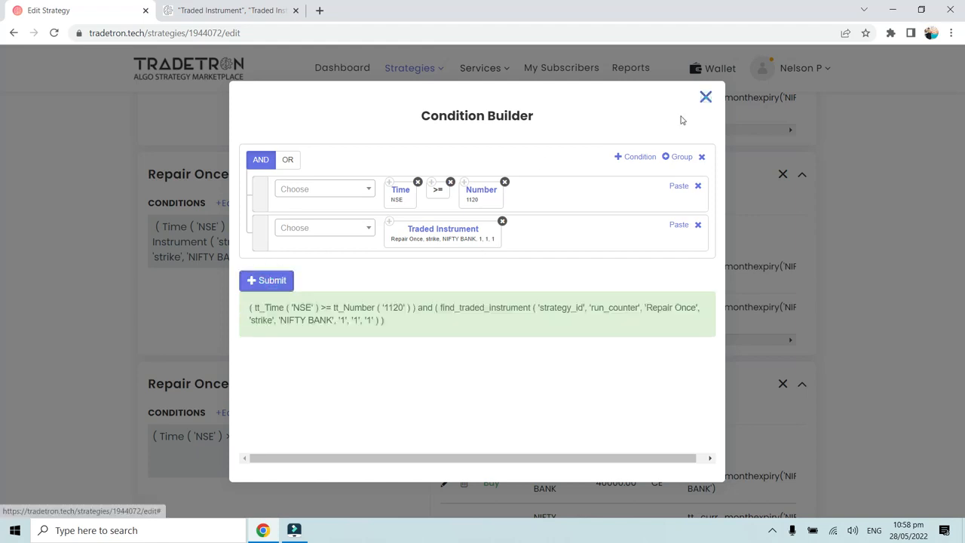
pyautogui.click(705, 96)
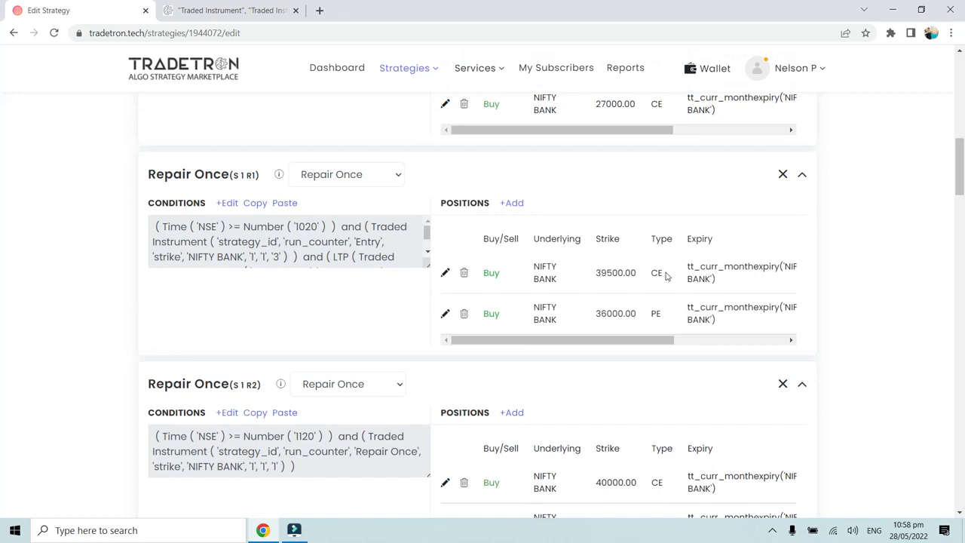
pyautogui.click(228, 412)
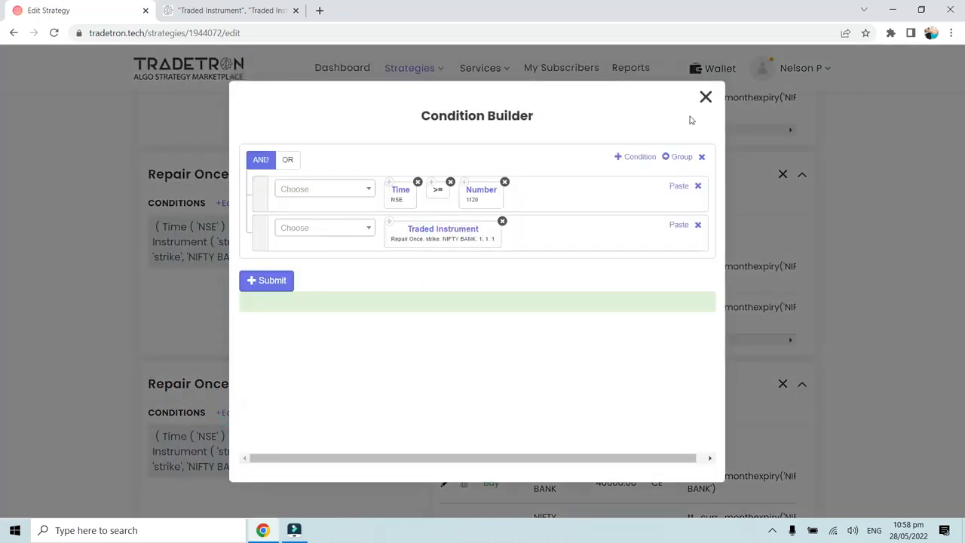
pyautogui.click(706, 98)
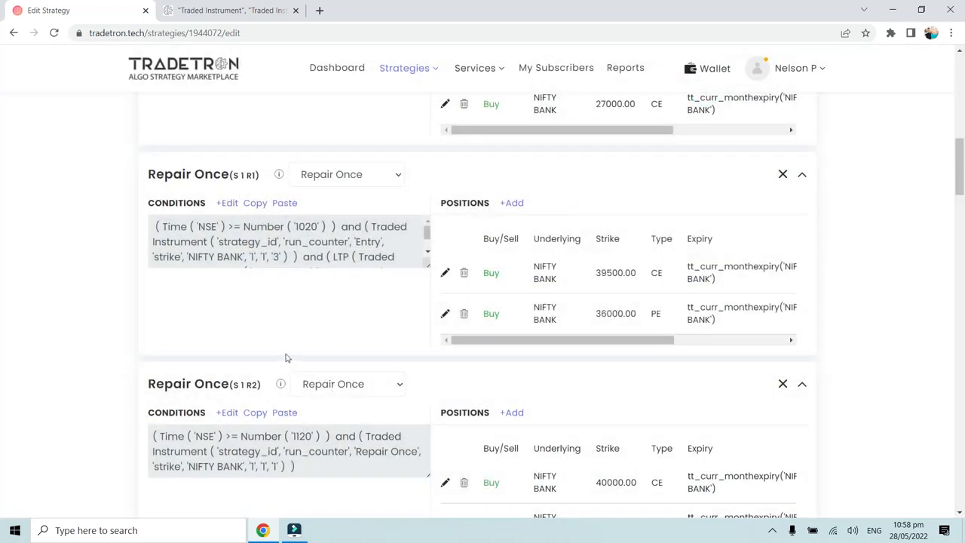
# - Change the leg number of the Traded Instrument in the S 1 R2 conditions to 2 and resubmit them
pyautogui.scroll(3, 254, 213)
pyautogui.scroll(-1, 231, 279)
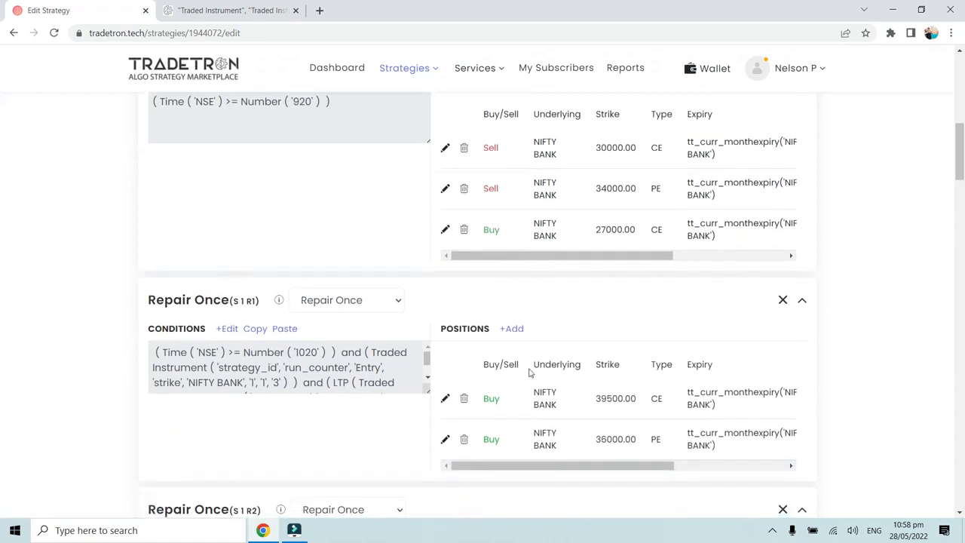
pyautogui.scroll(-2, 531, 373)
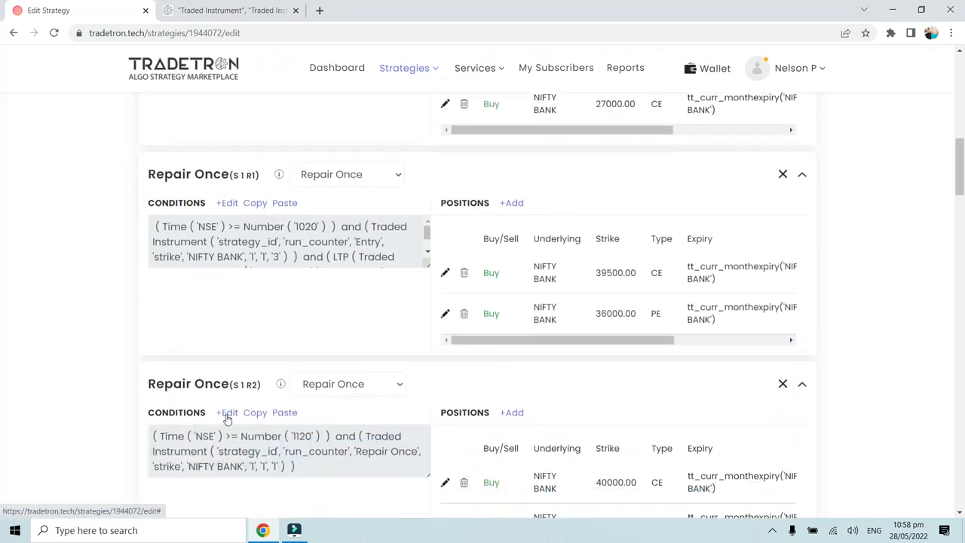
pyautogui.click(227, 413)
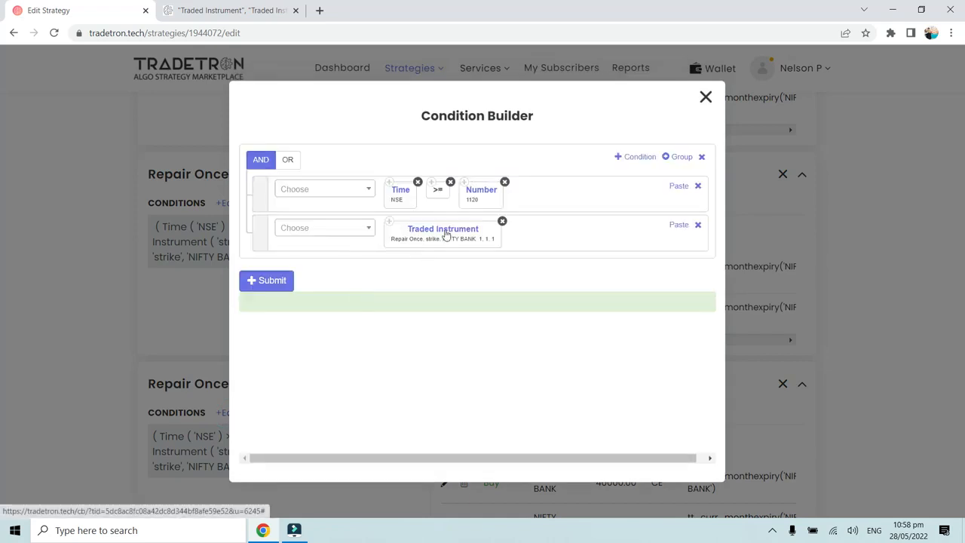
pyautogui.click(455, 239)
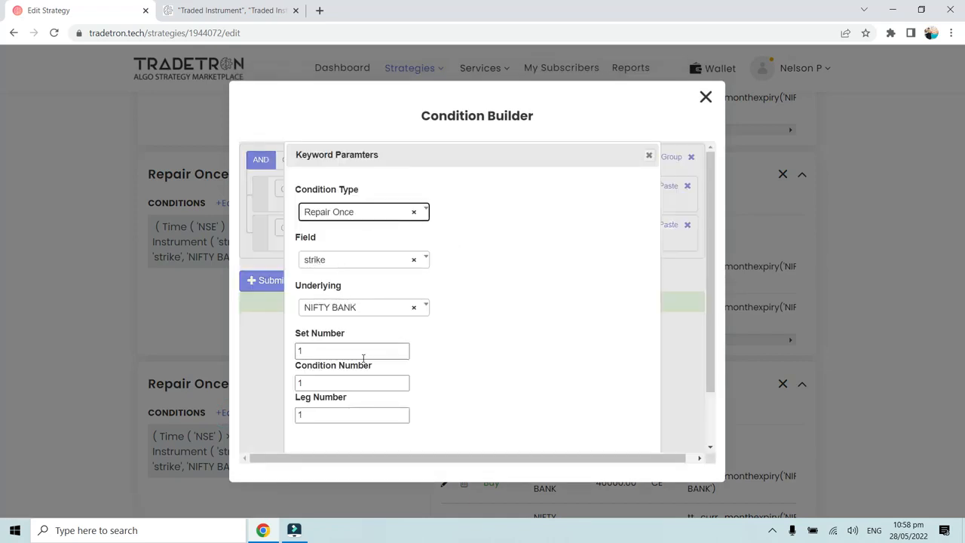
pyautogui.scroll(-1, 362, 356)
pyautogui.moveTo(320, 356); pyautogui.dragTo(291, 364)
pyautogui.write('2')
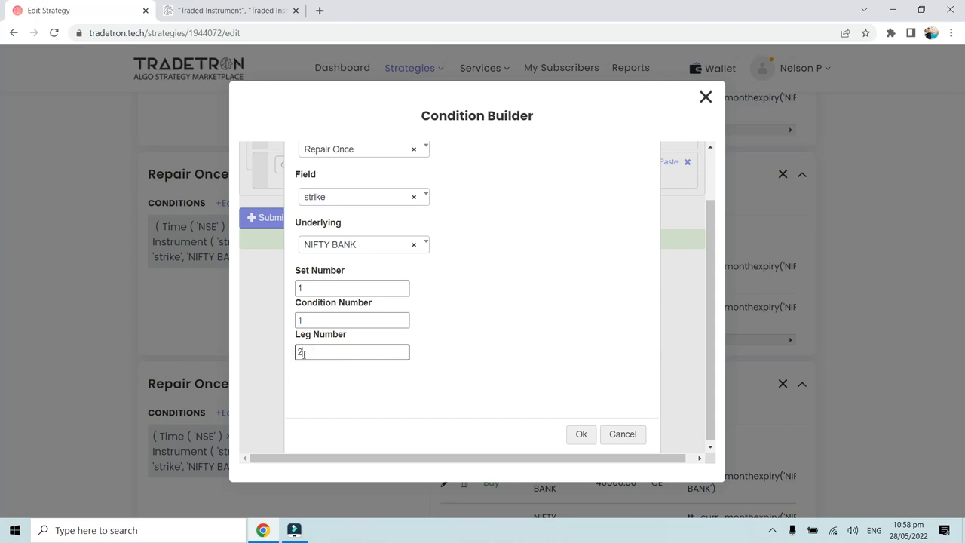
pyautogui.click(575, 435)
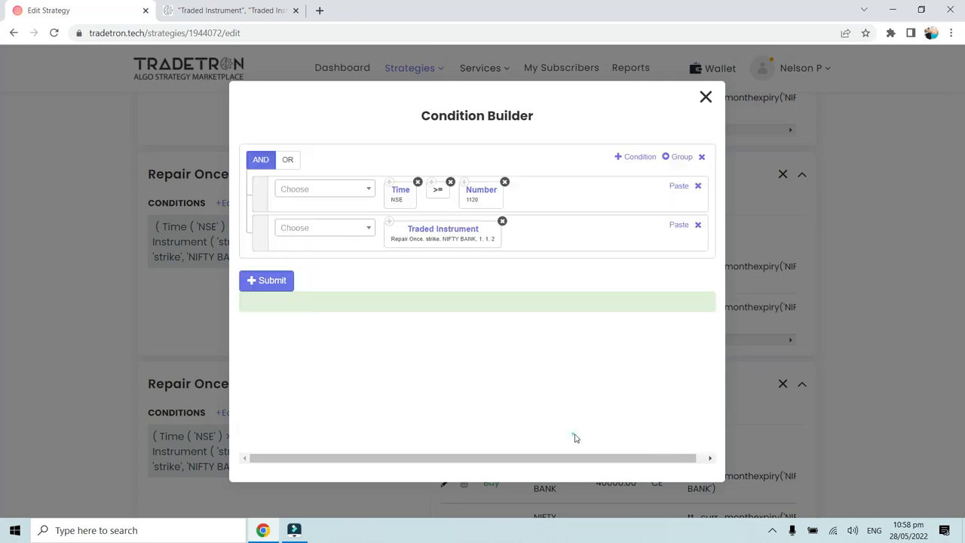
pyautogui.click(271, 281)
pyautogui.click(706, 97)
# - Compare the set, condition and leg numbers in the S 1 R2 conditions with the S 1 R1 block's label and position legs
pyautogui.click(310, 351)
pyautogui.scroll(-2, 310, 351)
pyautogui.scroll(2, 312, 351)
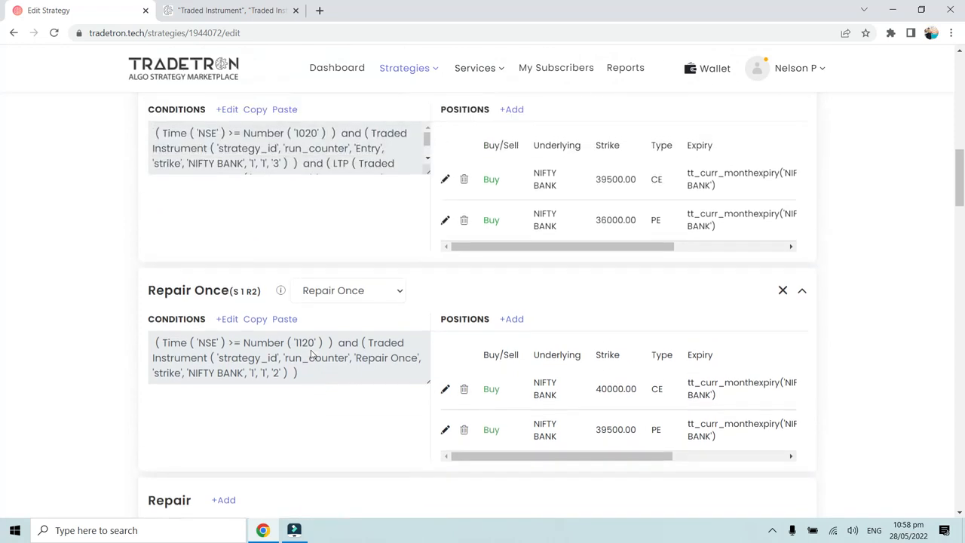
pyautogui.scroll(1, 278, 309)
pyautogui.scroll(-2, 278, 308)
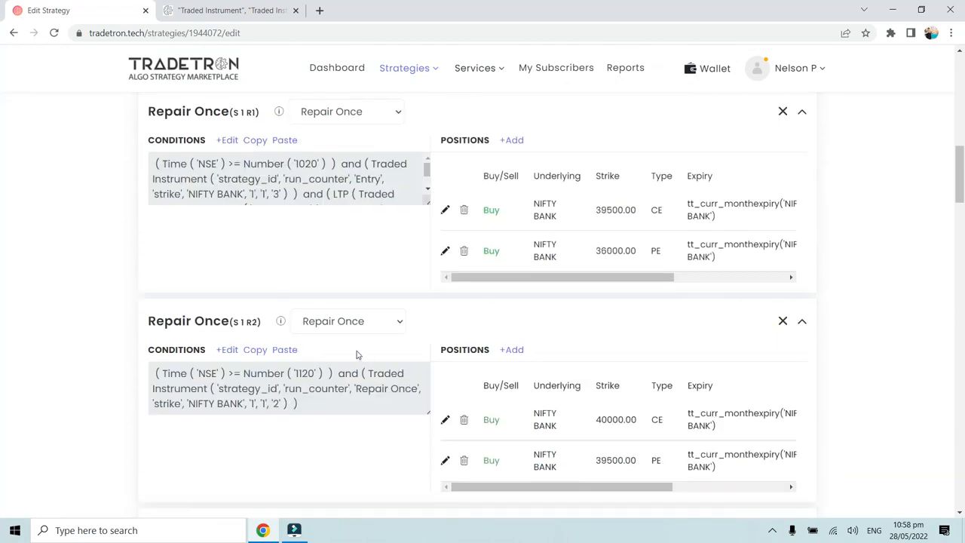
pyautogui.scroll(-3, 357, 354)
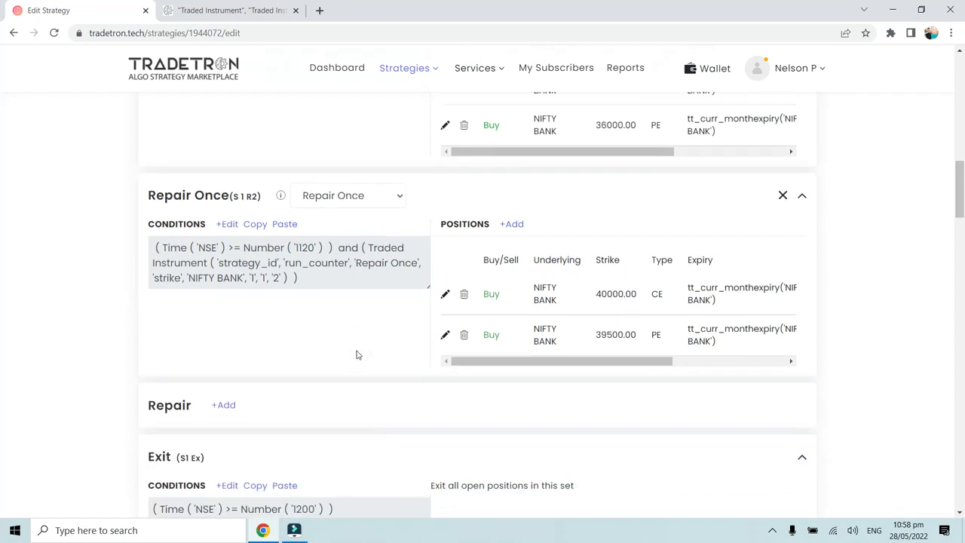
pyautogui.scroll(10, 358, 355)
pyautogui.scroll(-5, 236, 261)
pyautogui.scroll(-4, 240, 250)
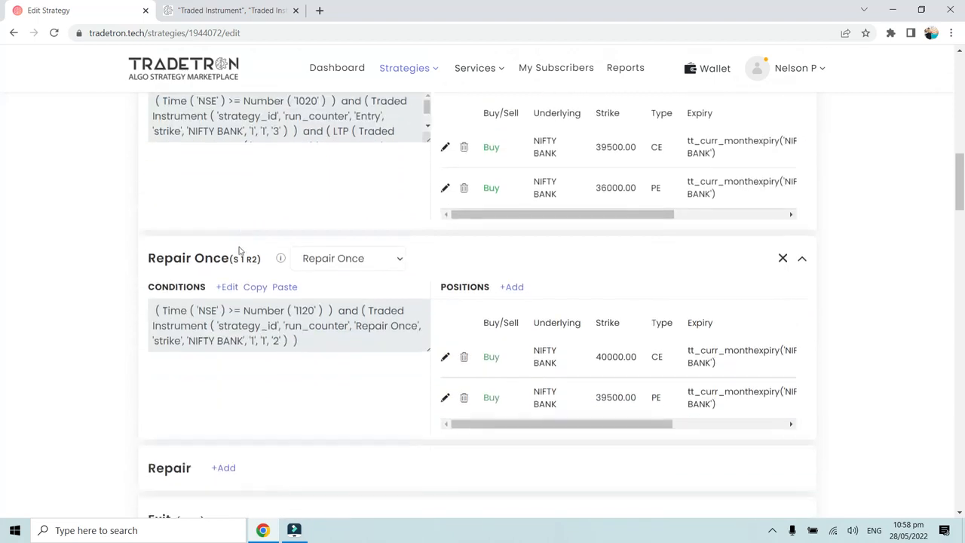
pyautogui.scroll(-1, 266, 285)
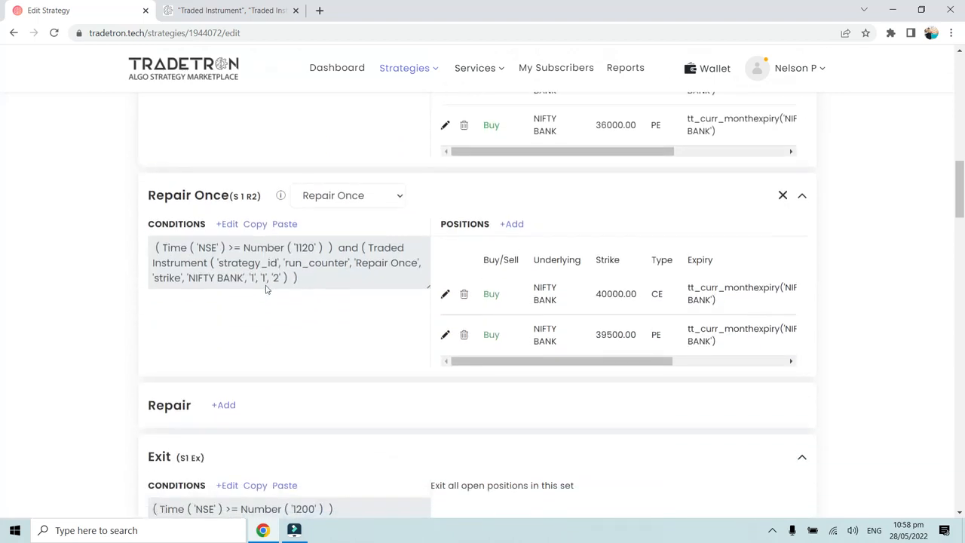
pyautogui.click(270, 306)
pyautogui.scroll(1, 271, 211)
pyautogui.scroll(1, 222, 289)
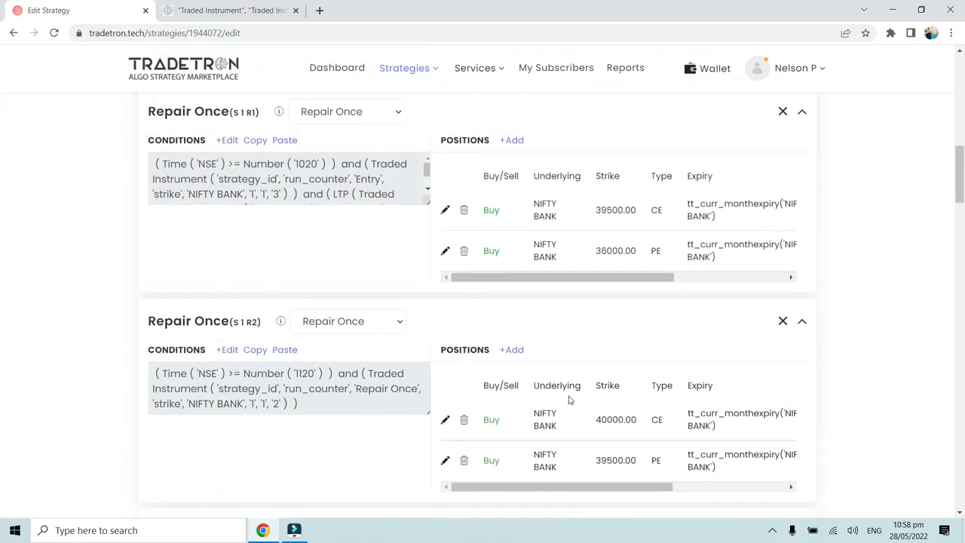
# - Inspect the conditions of the S1 Ex Exit block in the Condition Builder and close it without changes
pyautogui.scroll(-2, 604, 380)
pyautogui.scroll(-1, 270, 424)
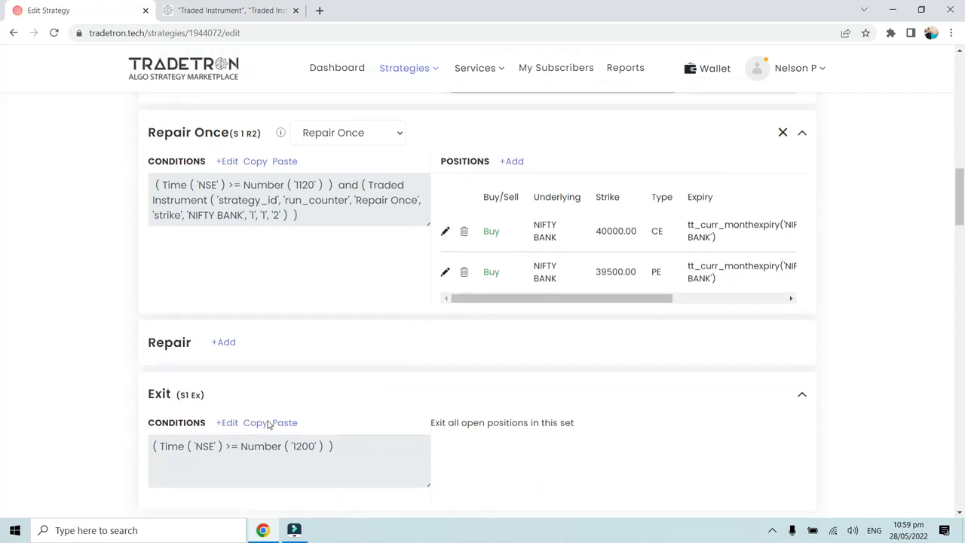
pyautogui.click(229, 423)
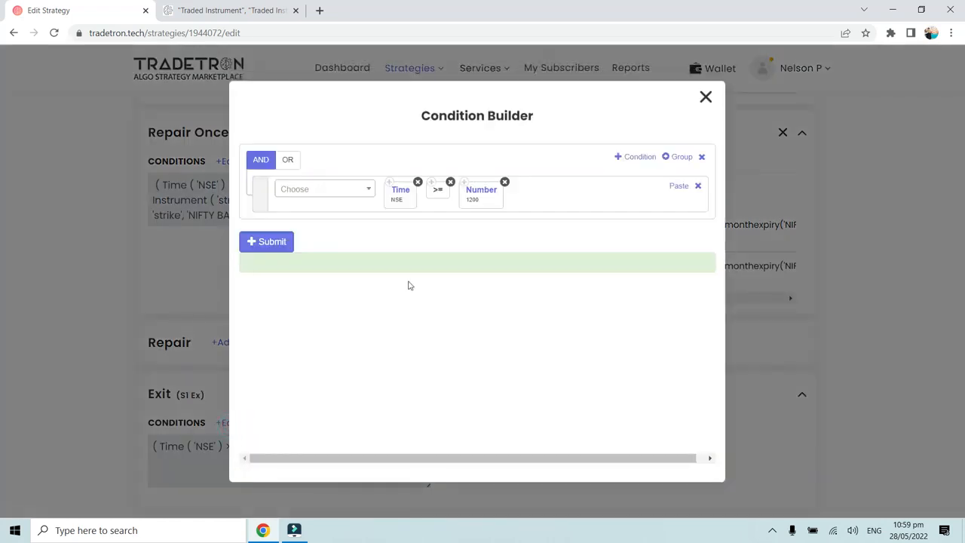
pyautogui.click(706, 98)
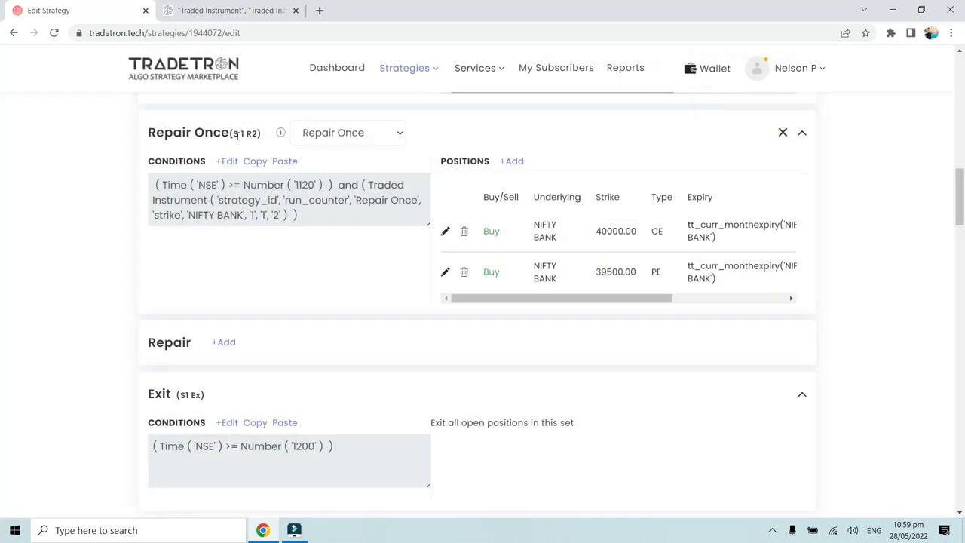
# - Add a second condition to the S1 Ex Exit block using the Traded Instrument keyword
pyautogui.click(228, 423)
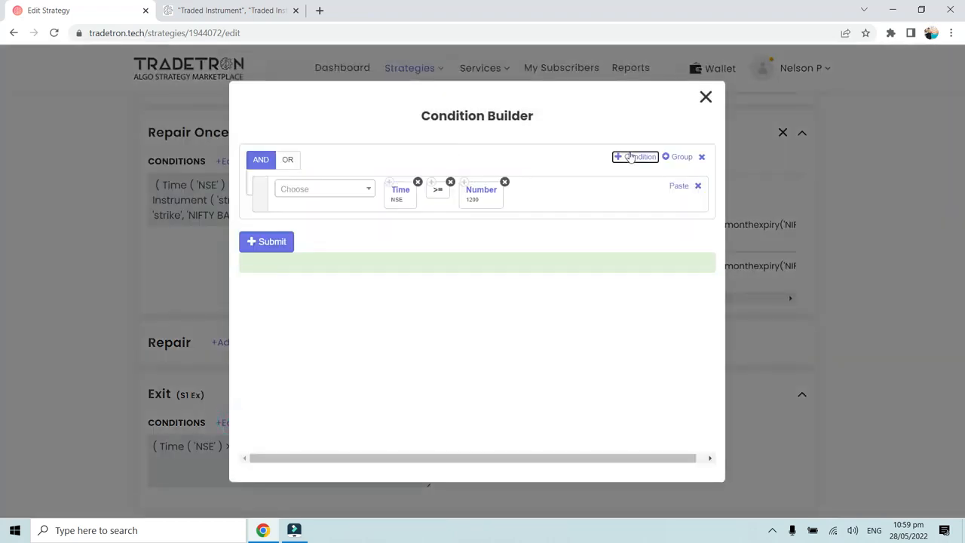
pyautogui.click(634, 157)
pyautogui.click(340, 230)
pyautogui.write('Traded')
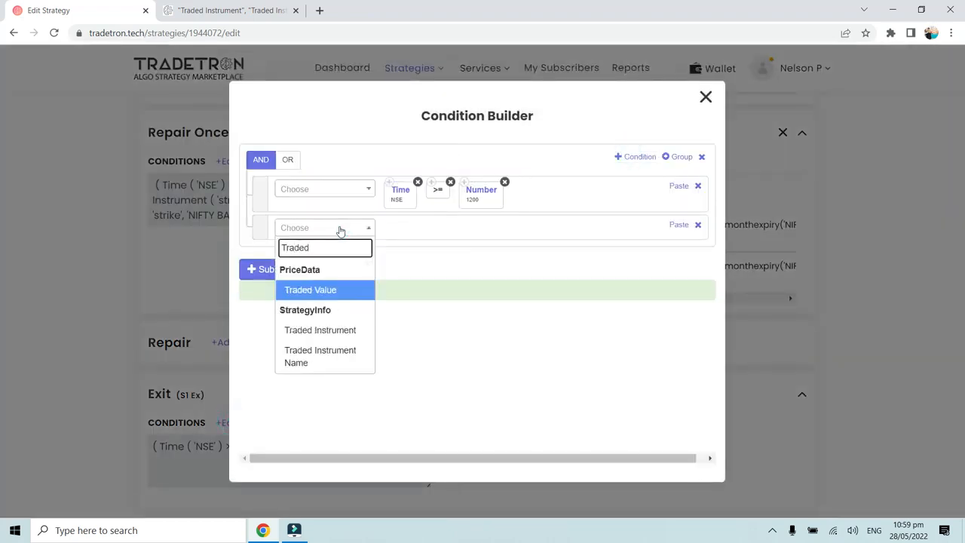
pyautogui.click(333, 327)
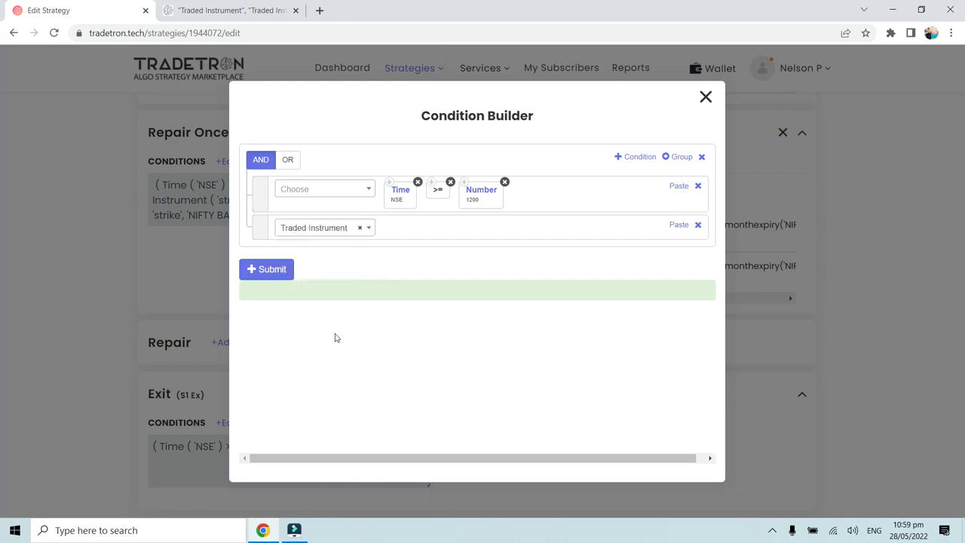
# - Set the Traded Instrument's condition type to Repair Once, its field to strike and its underlying to NIFTY BANK
pyautogui.click(330, 215)
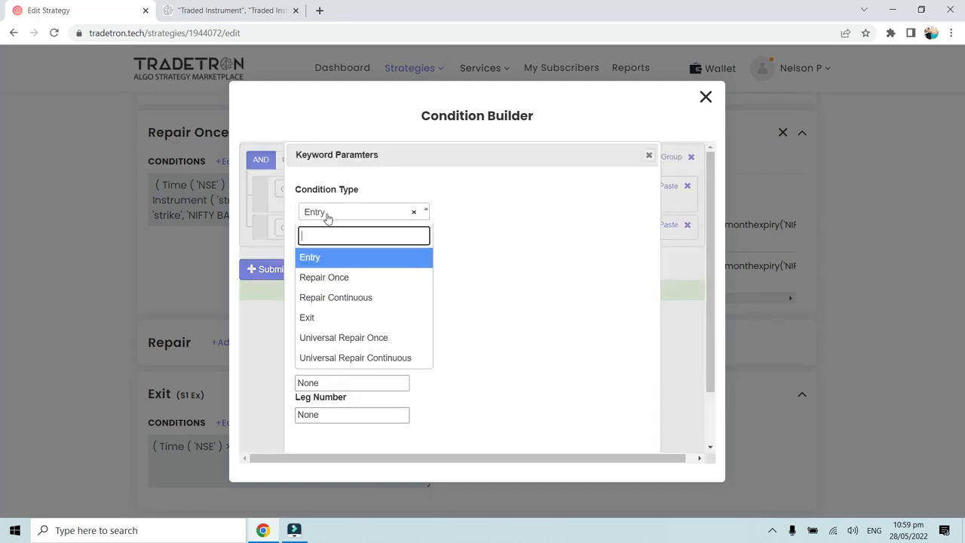
pyautogui.click(330, 277)
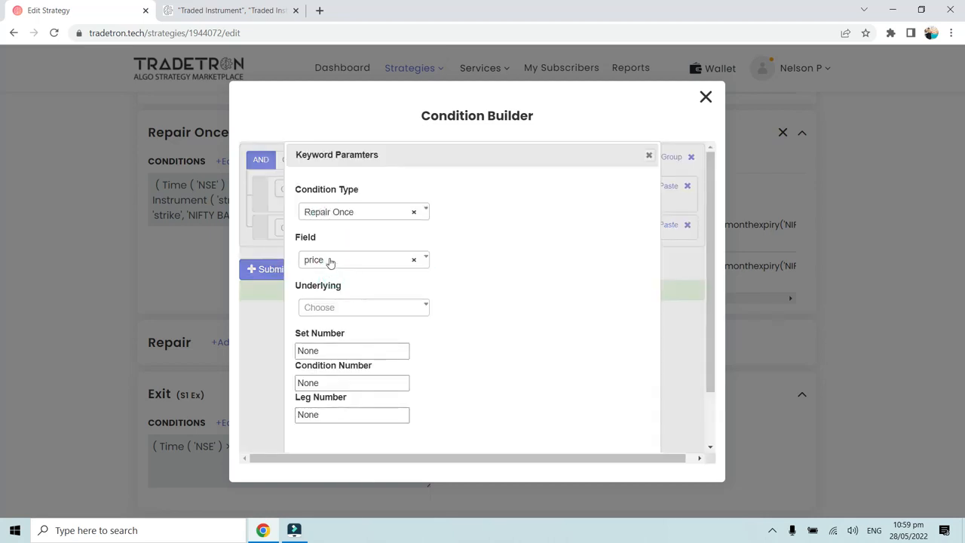
pyautogui.click(330, 259)
pyautogui.click(328, 326)
pyautogui.click(330, 307)
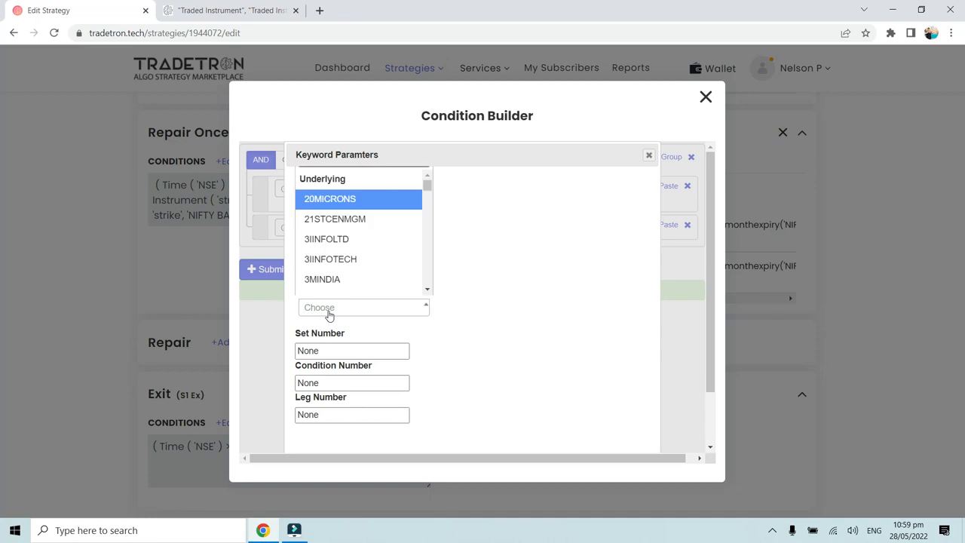
pyautogui.write('y b')
pyautogui.click(334, 286)
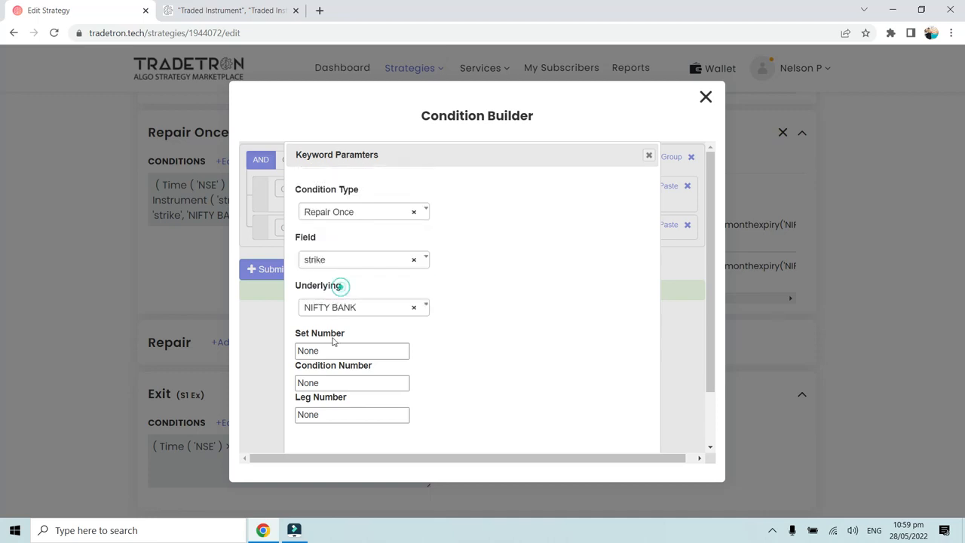
# - Set the Traded Instrument's set number to 1, condition number to 2 and leg number to 1, and submit the S1 Ex conditions
pyautogui.click(326, 350)
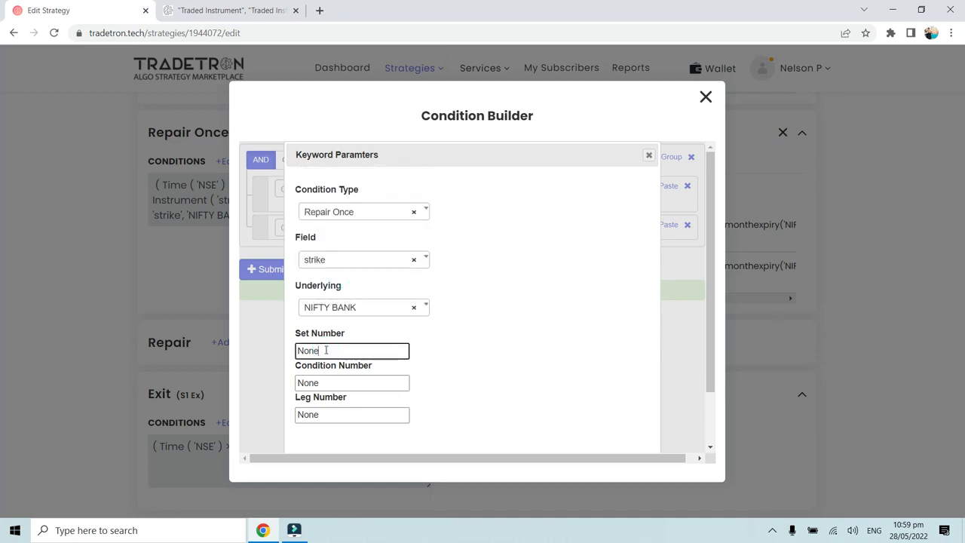
pyautogui.doubleClick(326, 350)
pyautogui.write('1')
pyautogui.doubleClick(325, 383)
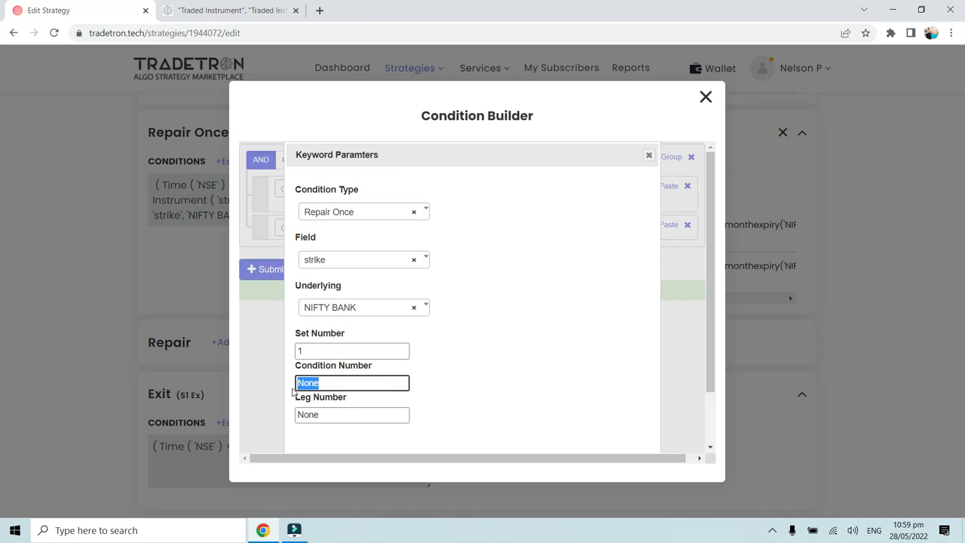
pyautogui.write('2')
pyautogui.moveTo(325, 414); pyautogui.dragTo(294, 415)
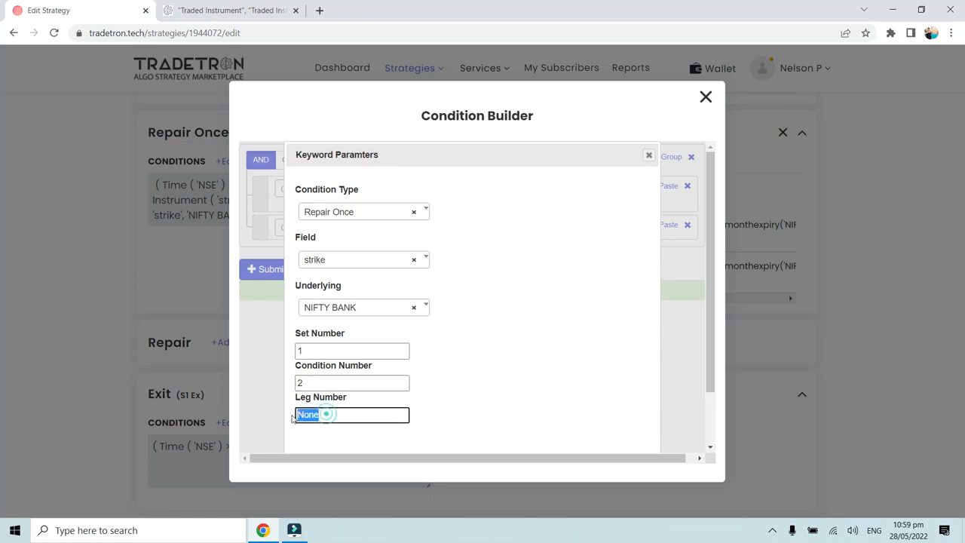
pyautogui.write('1')
pyautogui.scroll(-2, 471, 428)
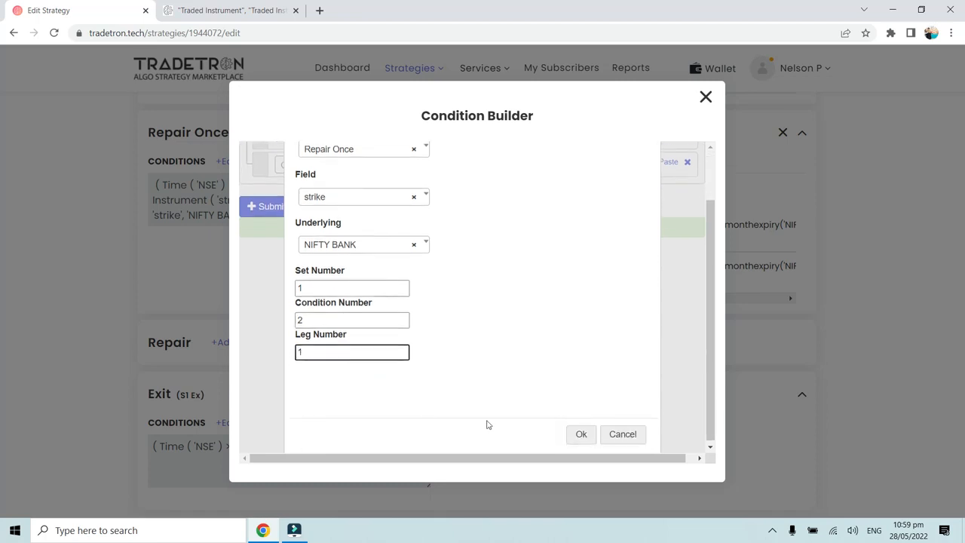
pyautogui.click(579, 435)
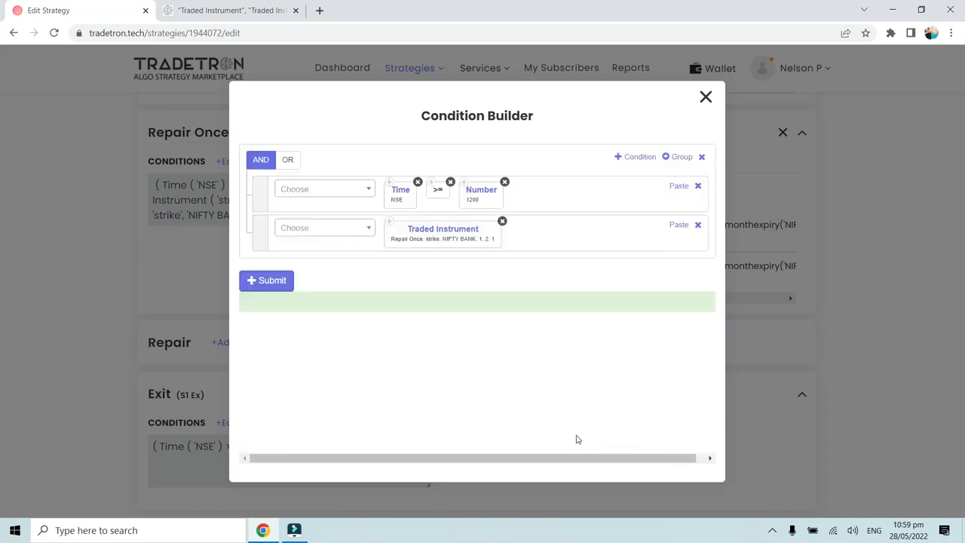
pyautogui.click(271, 287)
pyautogui.click(701, 96)
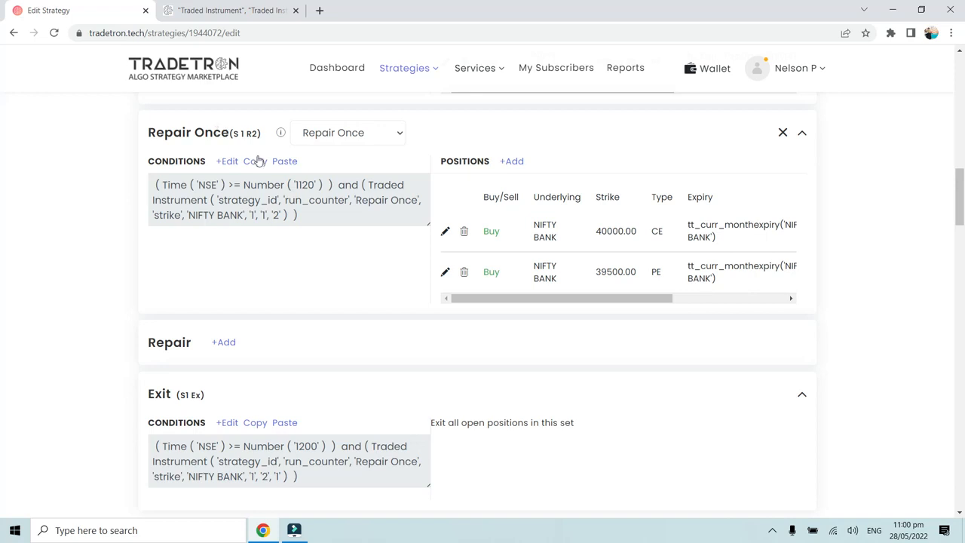
# - Compare the Traded Instrument numbers in the S1 Ex Exit conditions with the labels of the S 1 R2, S 1 R1 and S1 E blocks
pyautogui.scroll(-1, 254, 361)
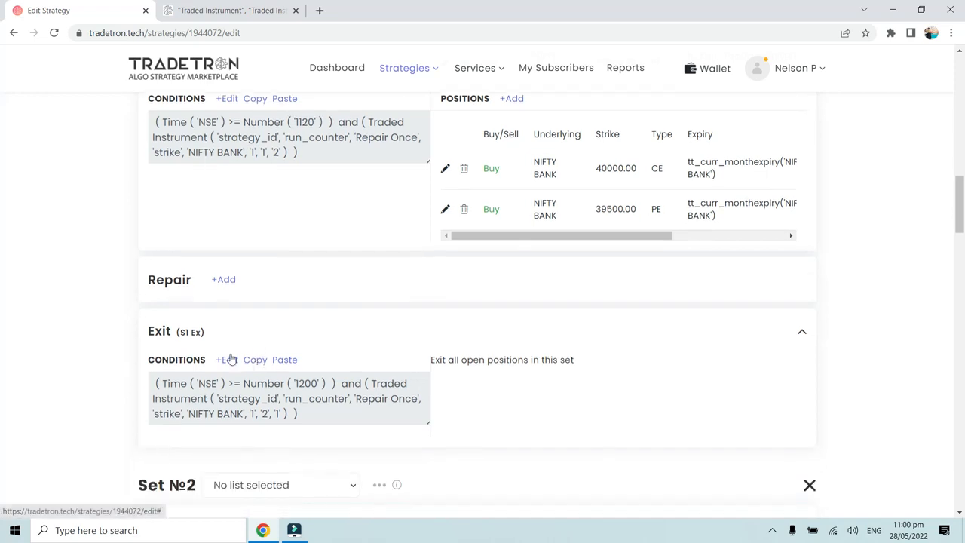
pyautogui.click(228, 360)
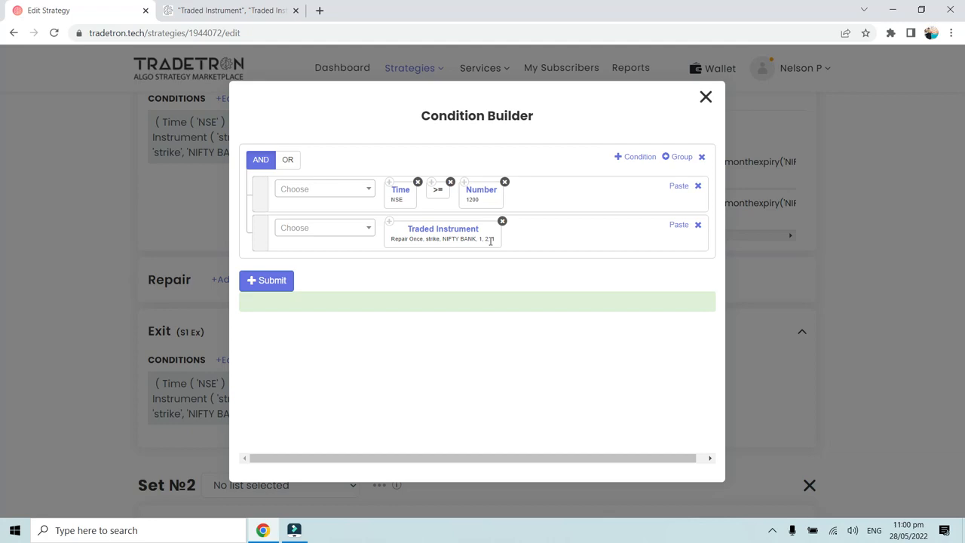
pyautogui.click(706, 97)
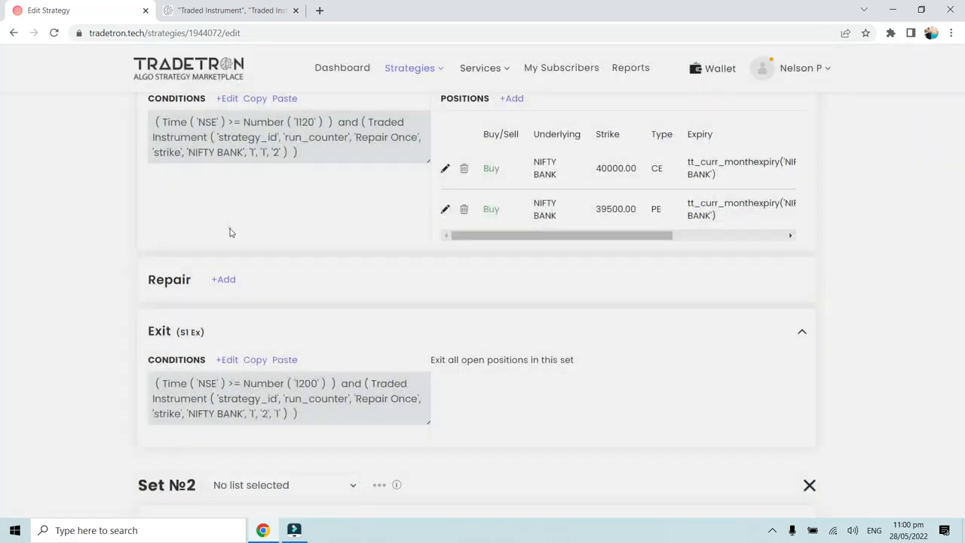
pyautogui.click(230, 230)
pyautogui.scroll(2, 226, 235)
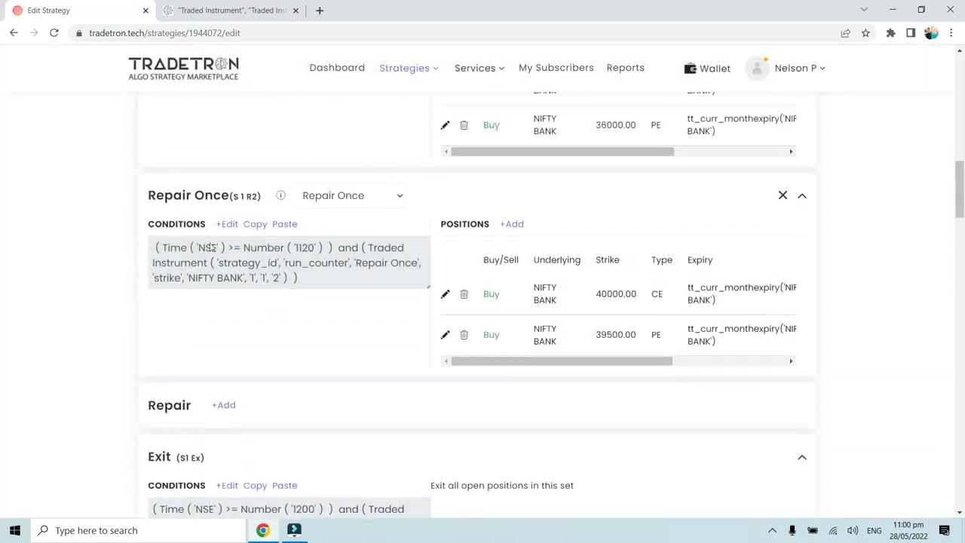
pyautogui.tripleClick(145, 198)
pyautogui.scroll(4, 188, 226)
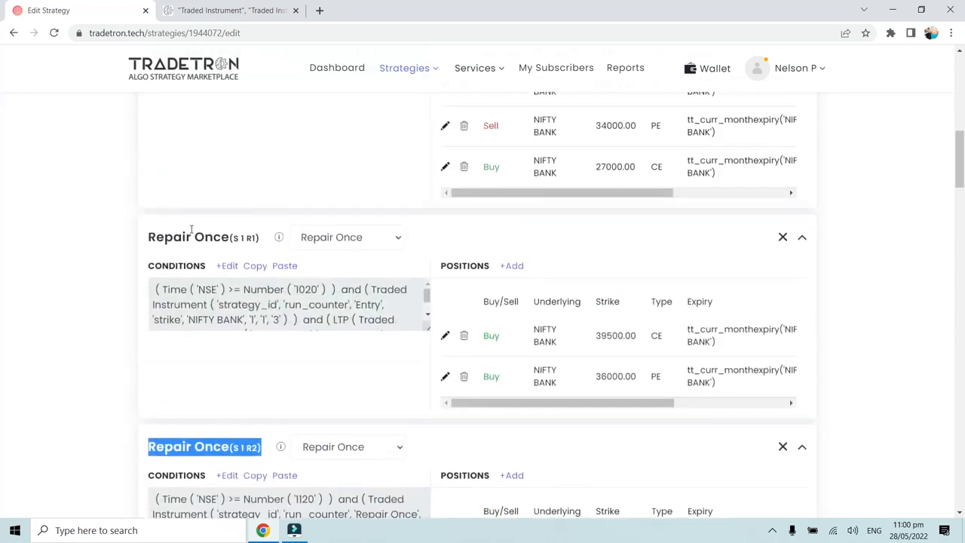
pyautogui.moveTo(150, 237); pyautogui.dragTo(261, 237)
pyautogui.scroll(3, 263, 236)
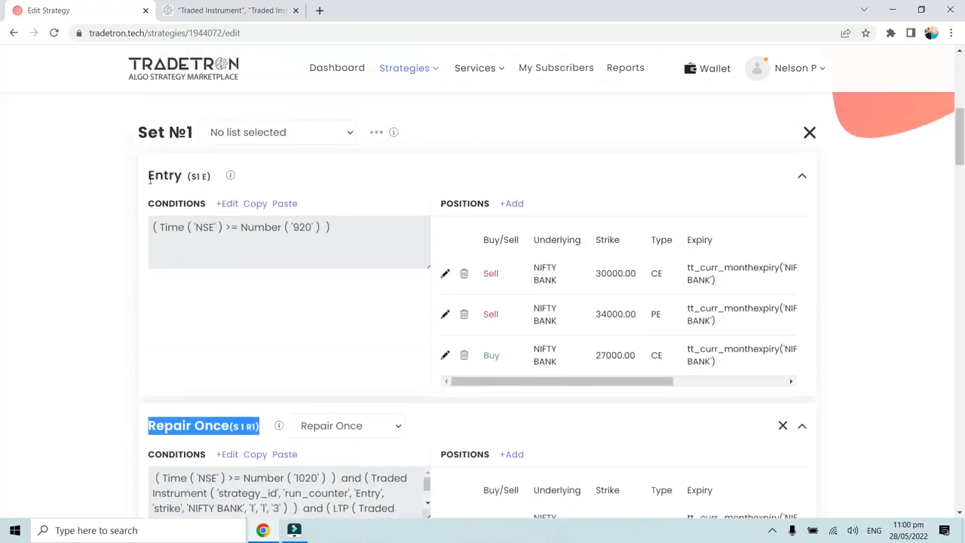
pyautogui.moveTo(149, 180); pyautogui.dragTo(205, 181)
# - Recheck the S 1 R2 block's label against the set, condition and leg numbers in the S1 Ex Exit conditions
pyautogui.scroll(-4, 204, 183)
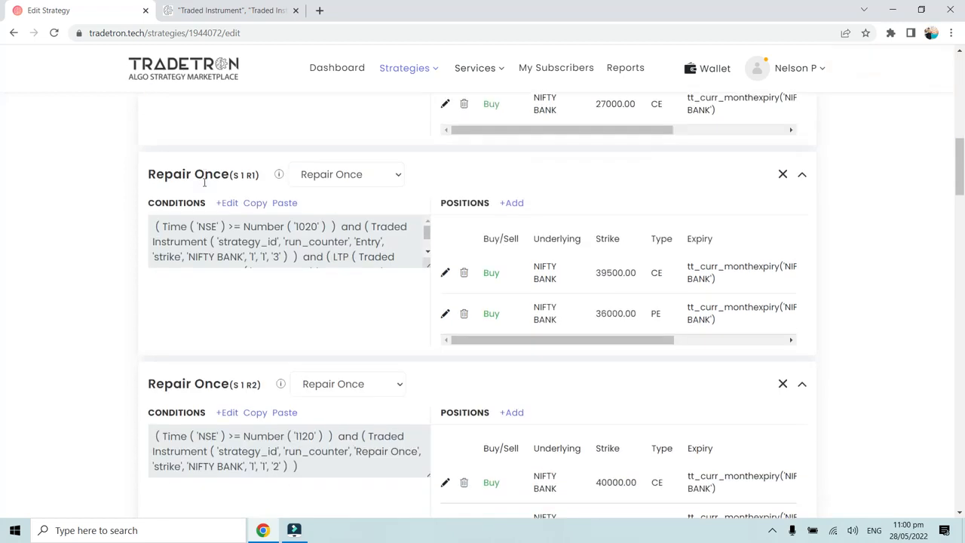
pyautogui.scroll(-1, 218, 199)
pyautogui.scroll(-2, 239, 227)
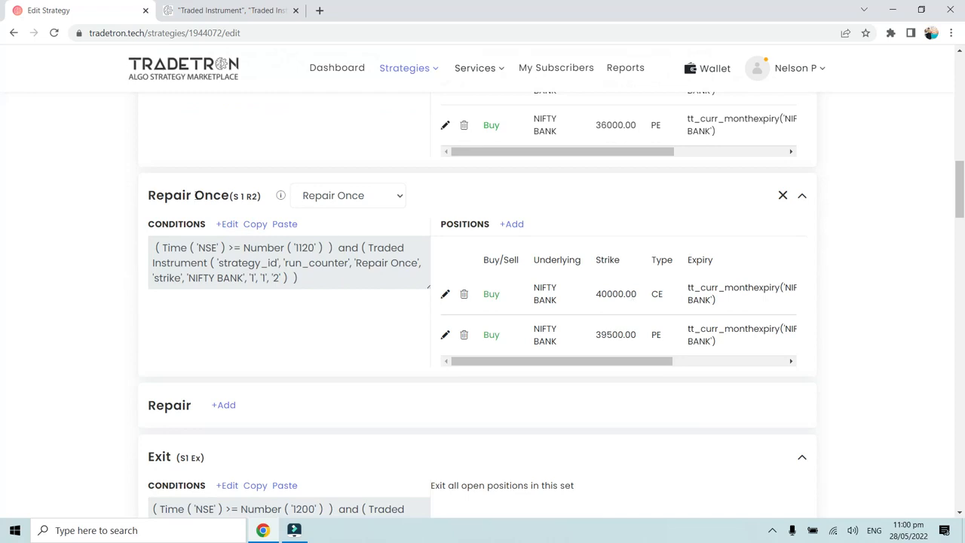
pyautogui.moveTo(149, 196); pyautogui.dragTo(261, 194)
pyautogui.click(264, 193)
pyautogui.scroll(-3, 254, 289)
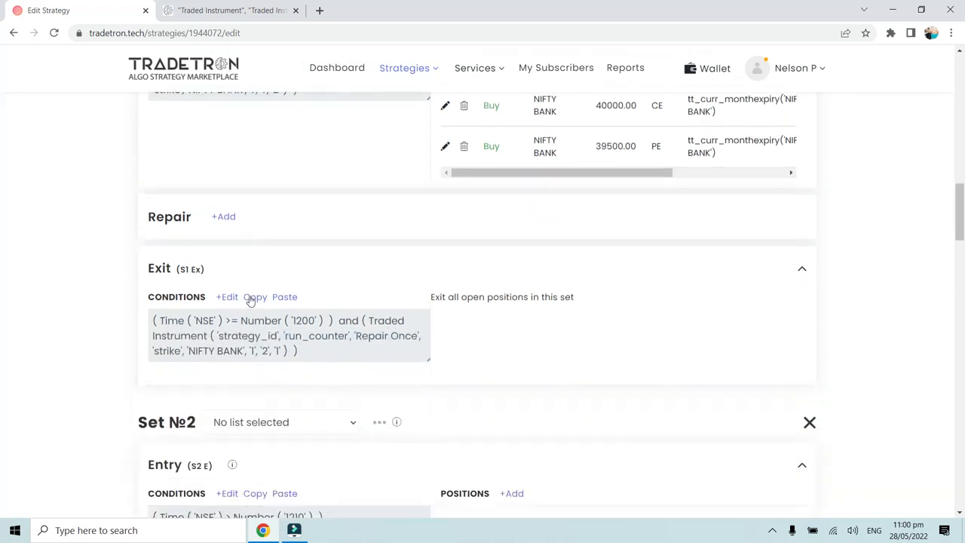
pyautogui.click(228, 297)
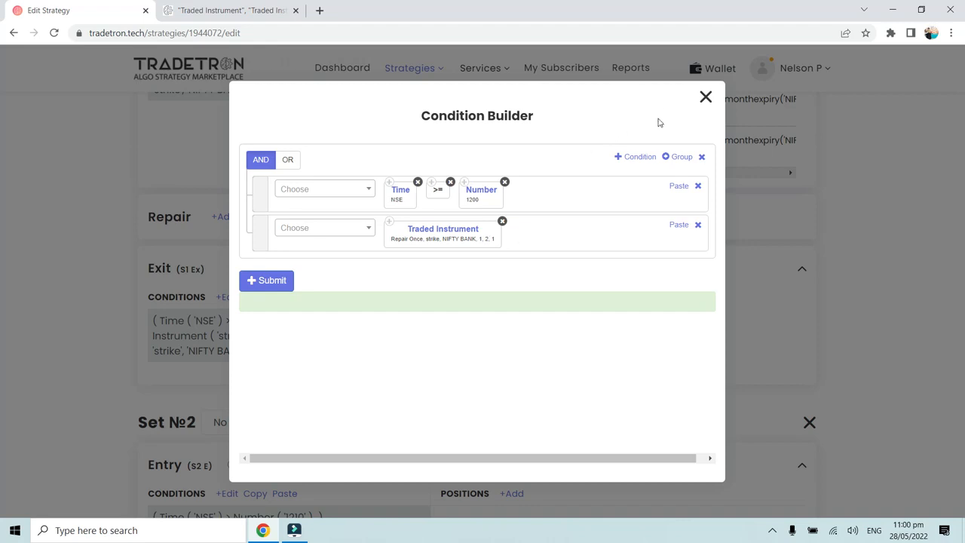
pyautogui.click(705, 97)
# - Change the leg number of the Traded Instrument in the S1 Ex Exit conditions to 2 and resubmit them
pyautogui.scroll(2, 618, 236)
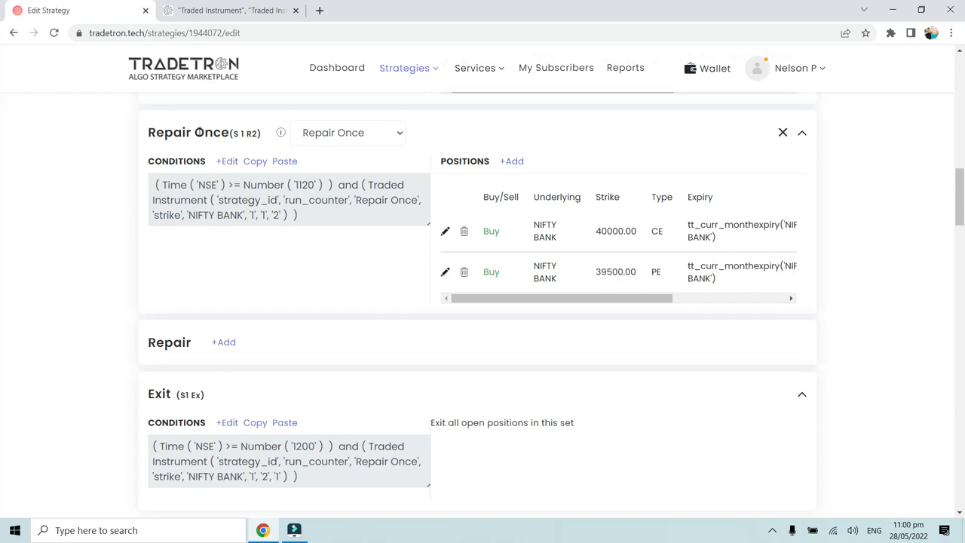
pyautogui.click(227, 423)
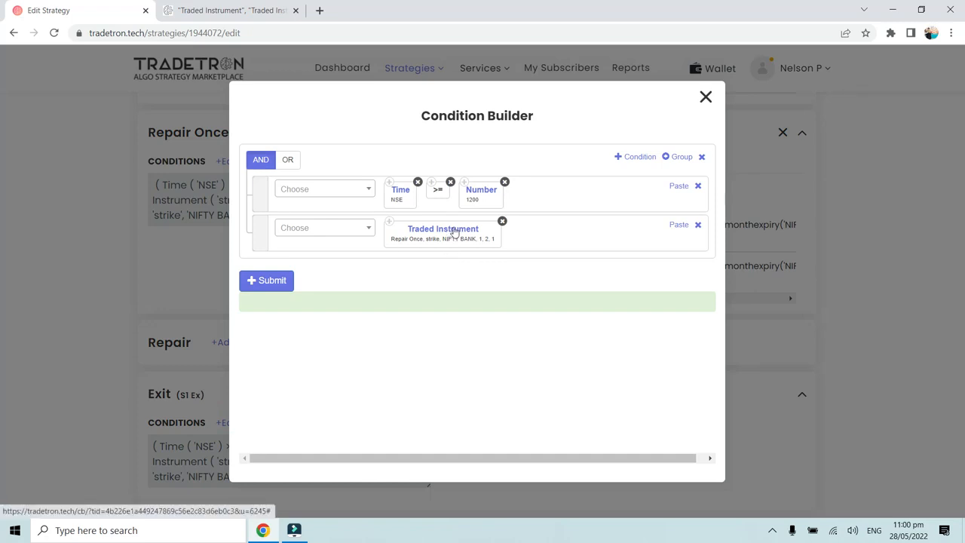
pyautogui.click(454, 232)
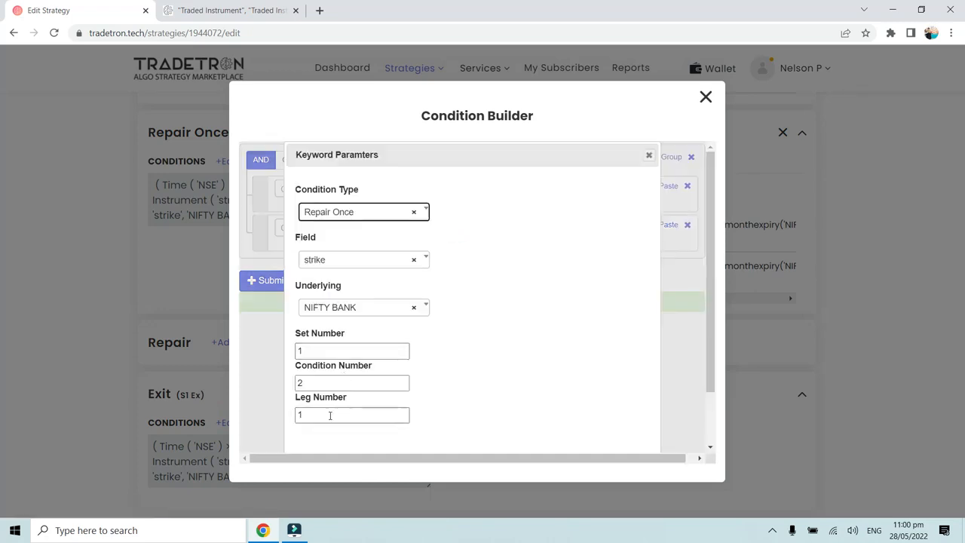
pyautogui.moveTo(306, 412); pyautogui.dragTo(291, 413)
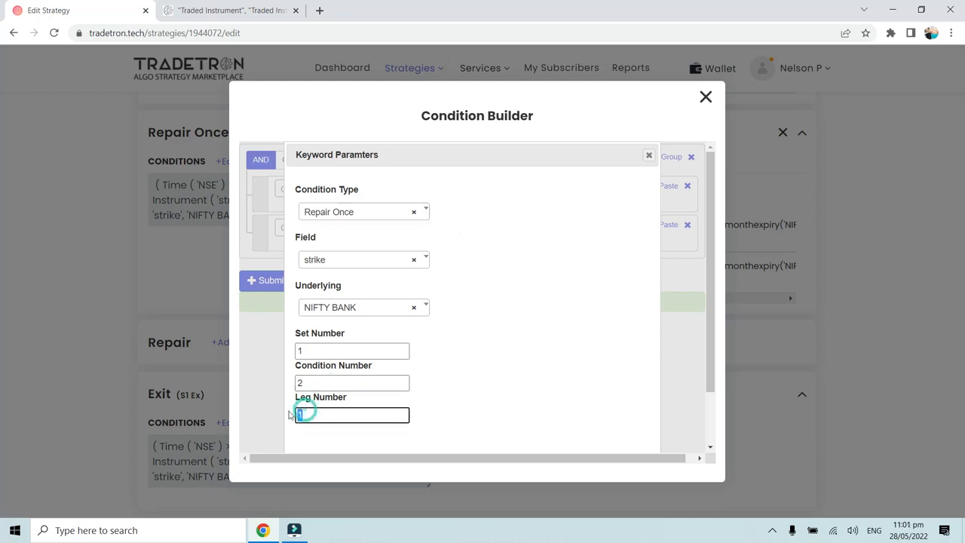
pyautogui.scroll(-2, 454, 421)
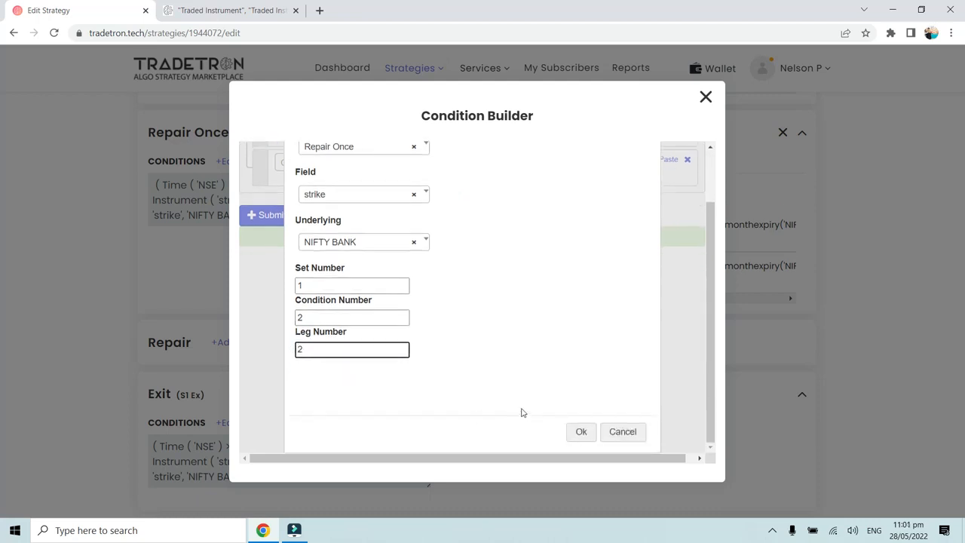
pyautogui.click(571, 431)
pyautogui.click(271, 281)
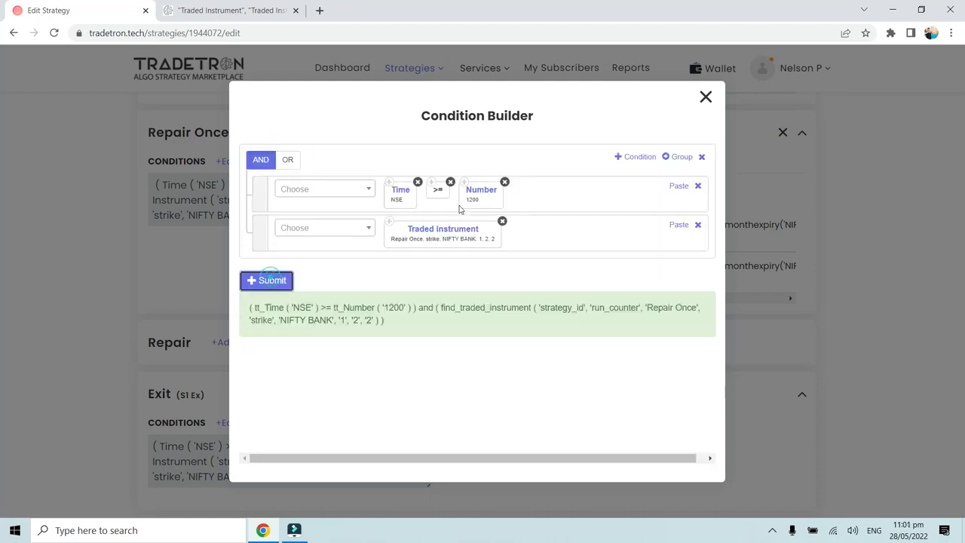
pyautogui.click(705, 98)
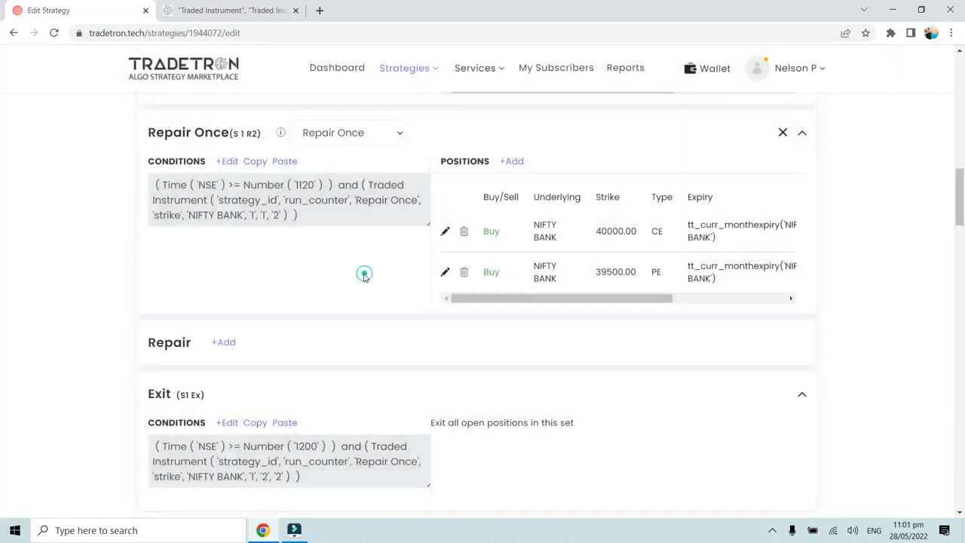
# - Save the edited strategy and return to the Set 1 repair blocks
pyautogui.scroll(-1, 364, 275)
pyautogui.scroll(-7, 364, 277)
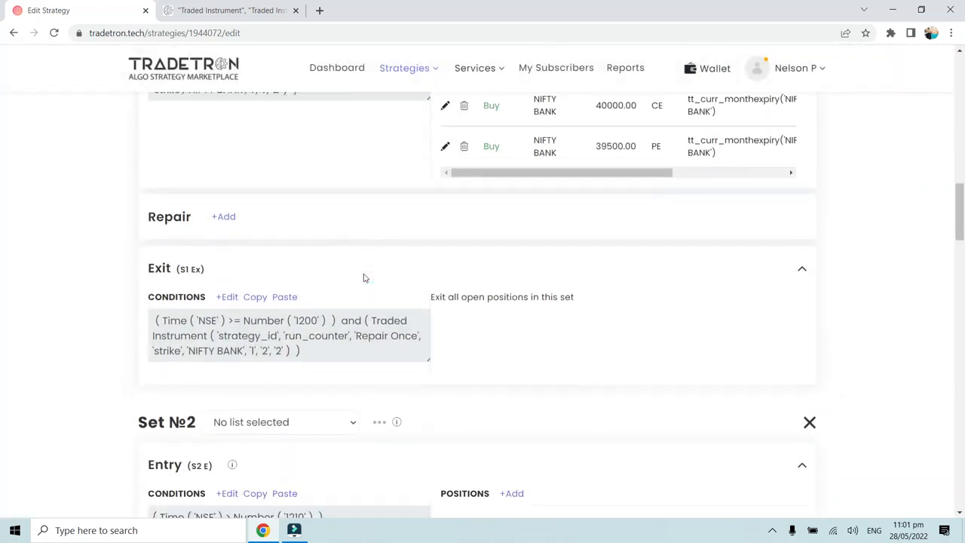
pyautogui.scroll(-15, 365, 278)
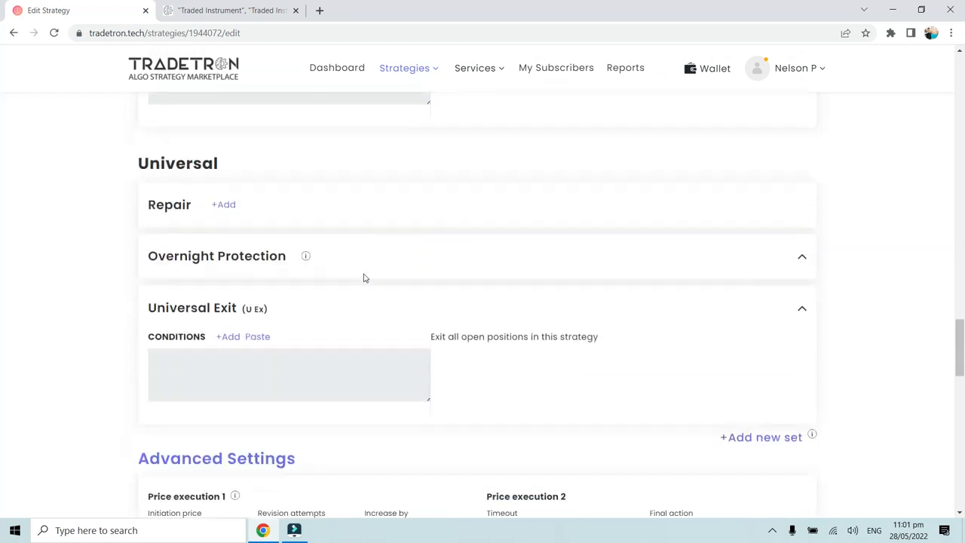
pyautogui.click(503, 290)
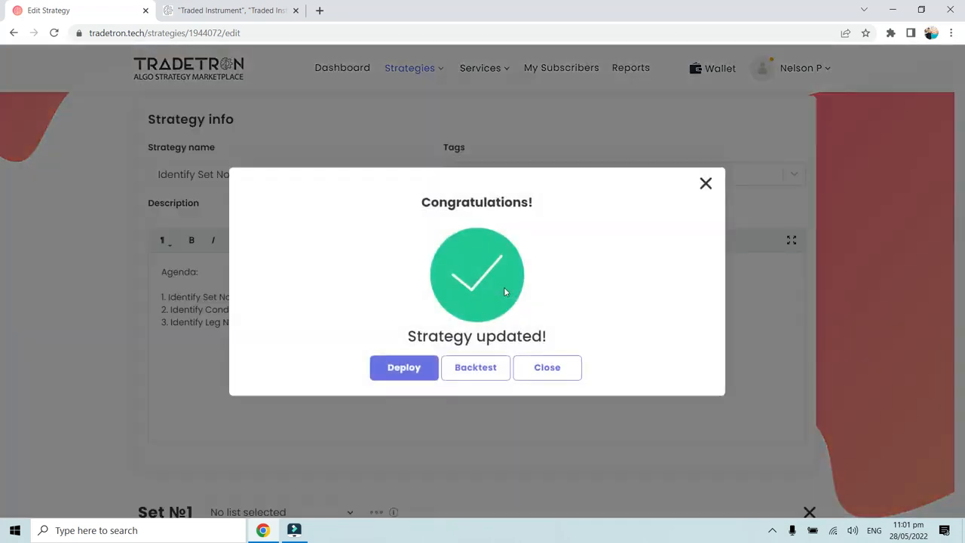
pyautogui.click(546, 371)
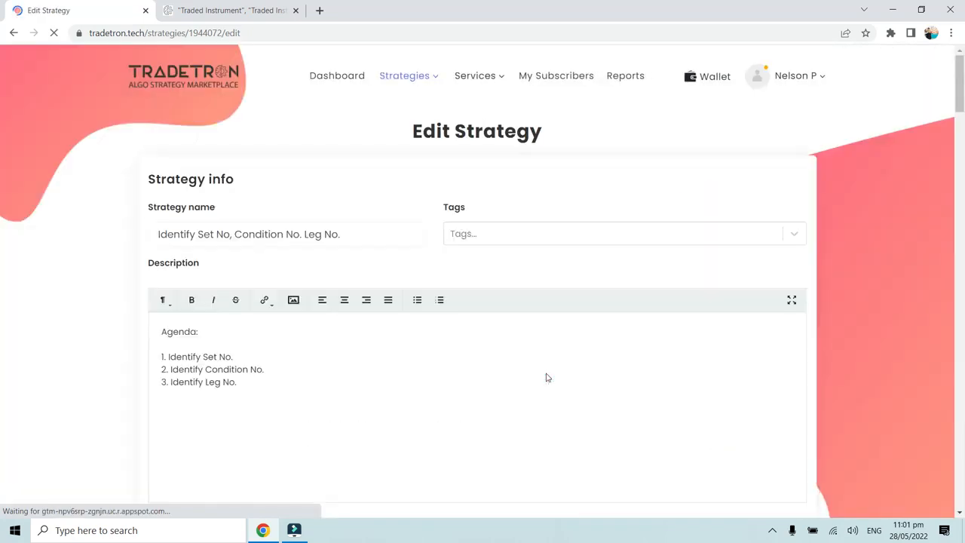
pyautogui.scroll(-8, 547, 377)
pyautogui.scroll(-10, 547, 377)
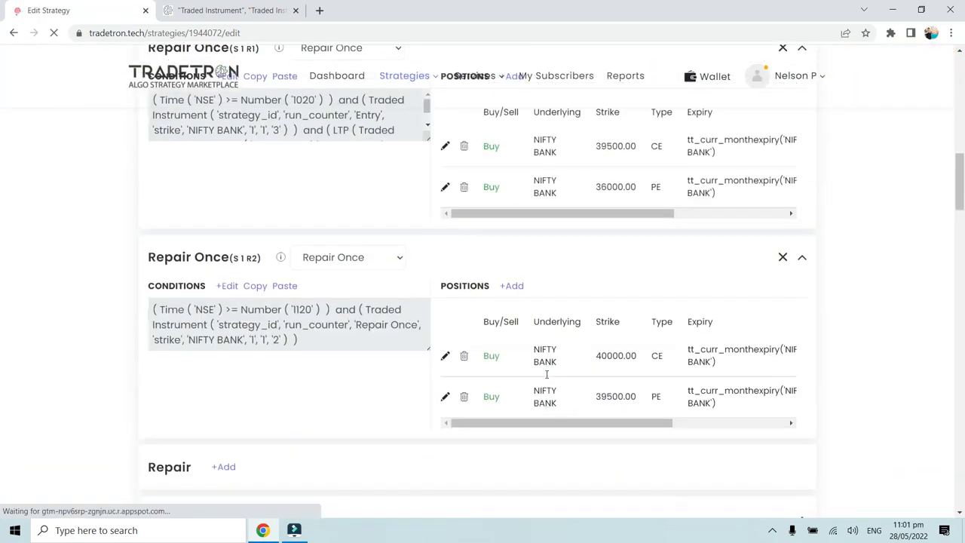
# - Add a Traded Instrument condition to the existing conditions of Set 2's Repair Once (S 2 R1) block
pyautogui.scroll(-3, 547, 378)
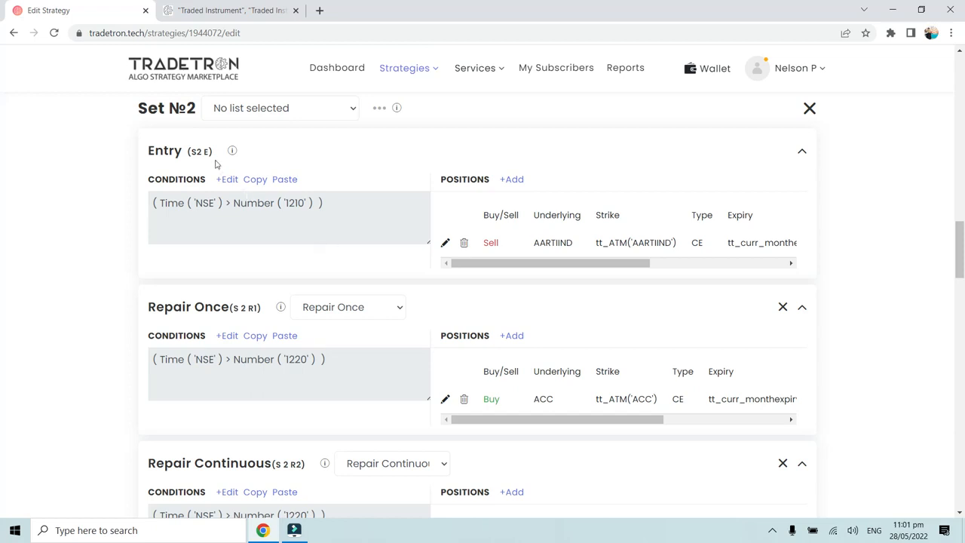
pyautogui.scroll(1, 493, 301)
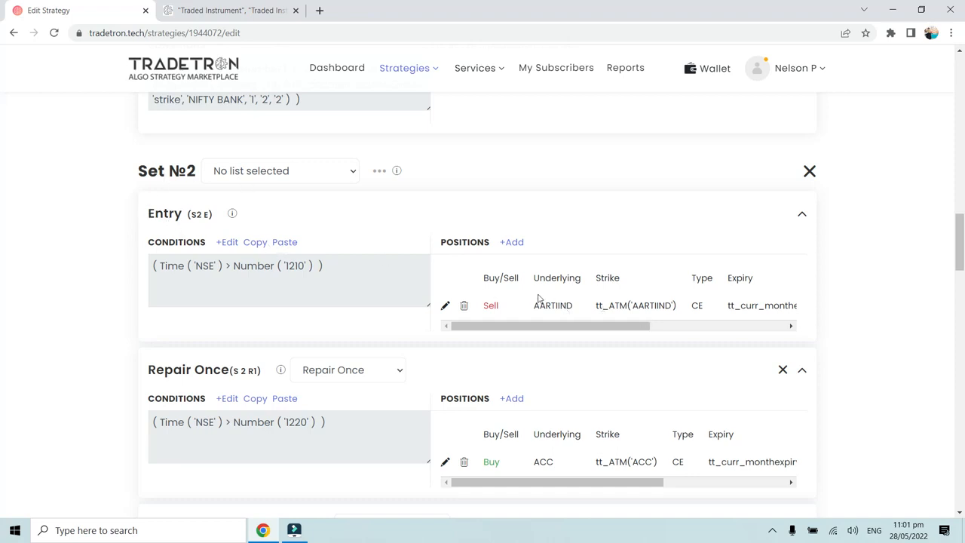
pyautogui.scroll(-1, 584, 373)
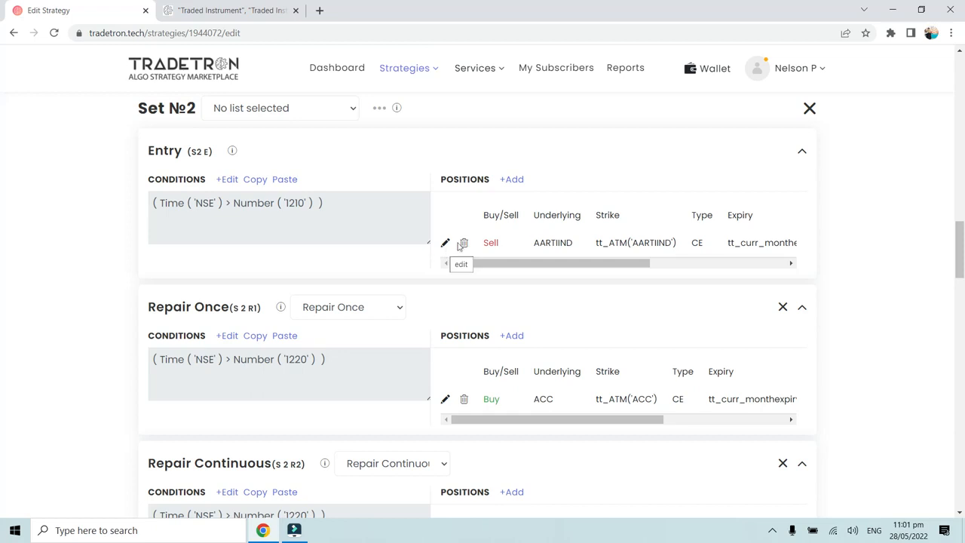
pyautogui.moveTo(536, 402); pyautogui.dragTo(564, 405)
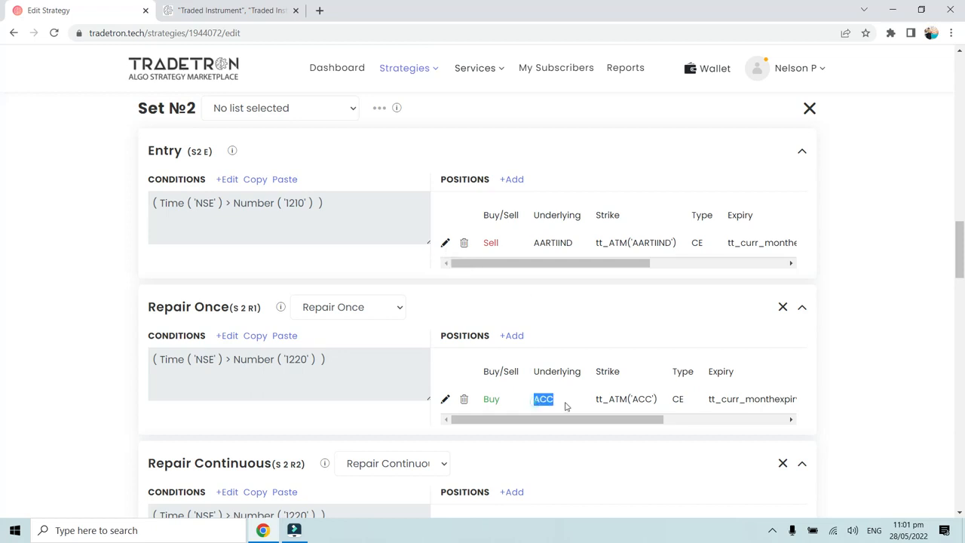
pyautogui.click(565, 404)
pyautogui.click(231, 336)
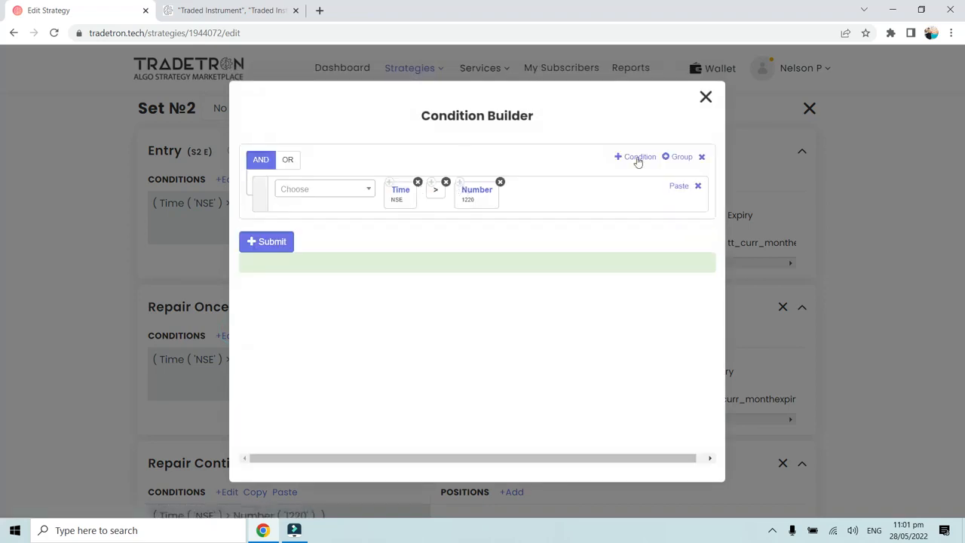
pyautogui.click(635, 157)
pyautogui.click(353, 234)
pyautogui.write('Traded')
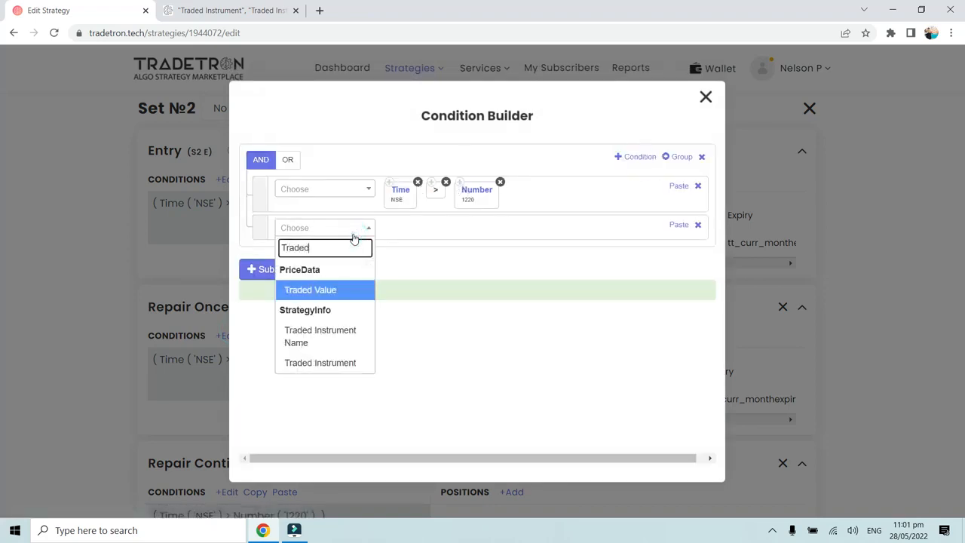
pyautogui.click(321, 363)
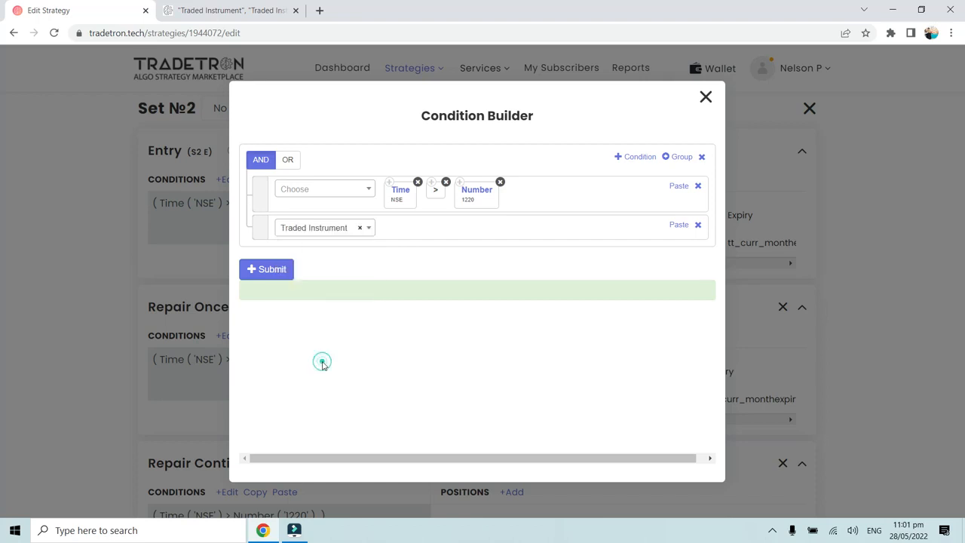
# - Set the Traded Instrument's field to strike and its underlying to AARTIIND
pyautogui.click(325, 261)
pyautogui.click(319, 321)
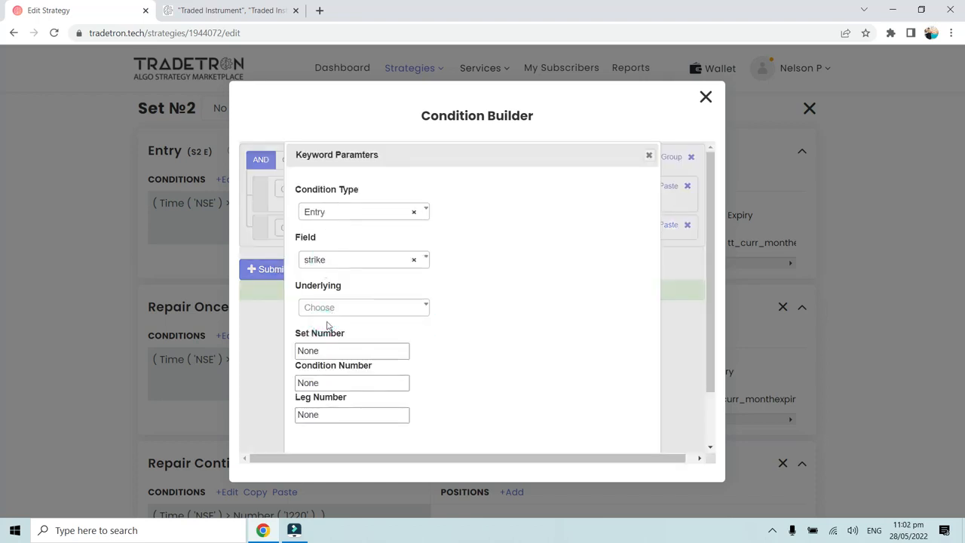
pyautogui.click(329, 311)
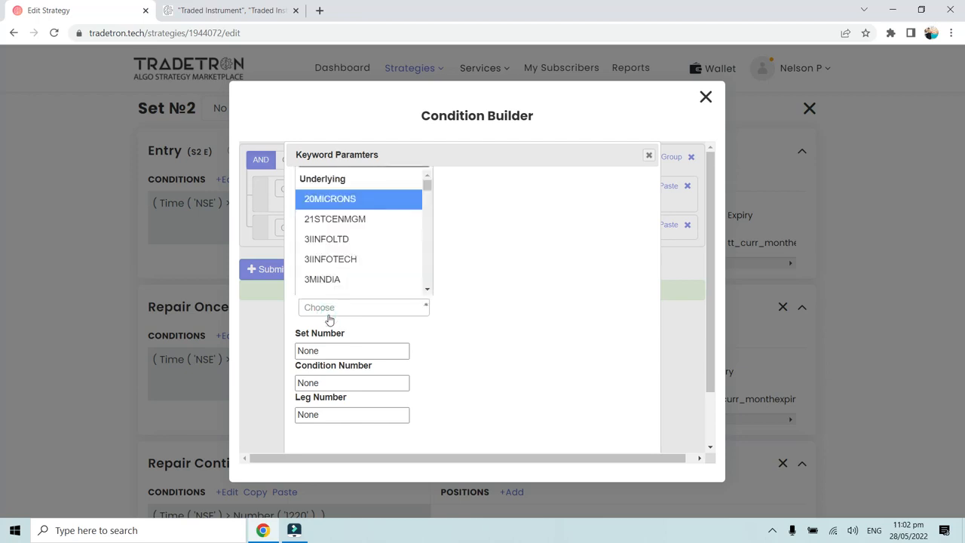
pyautogui.press('a')
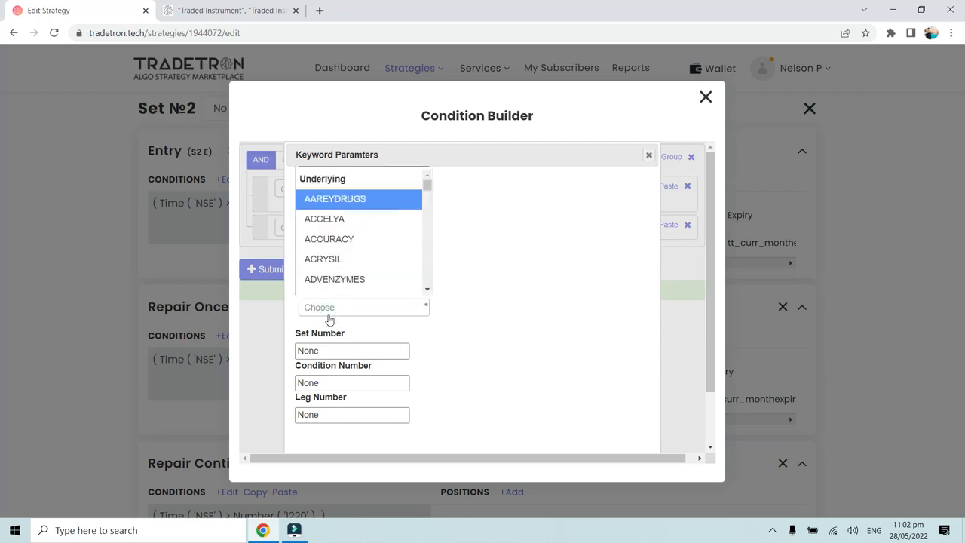
pyautogui.write('yaa')
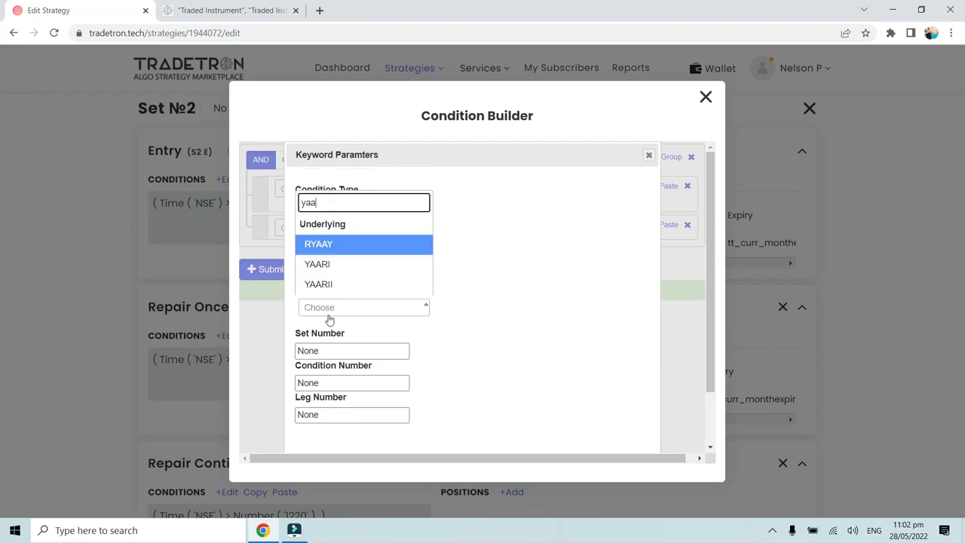
pyautogui.press('BackSpace')
pyautogui.press('BackSpace')
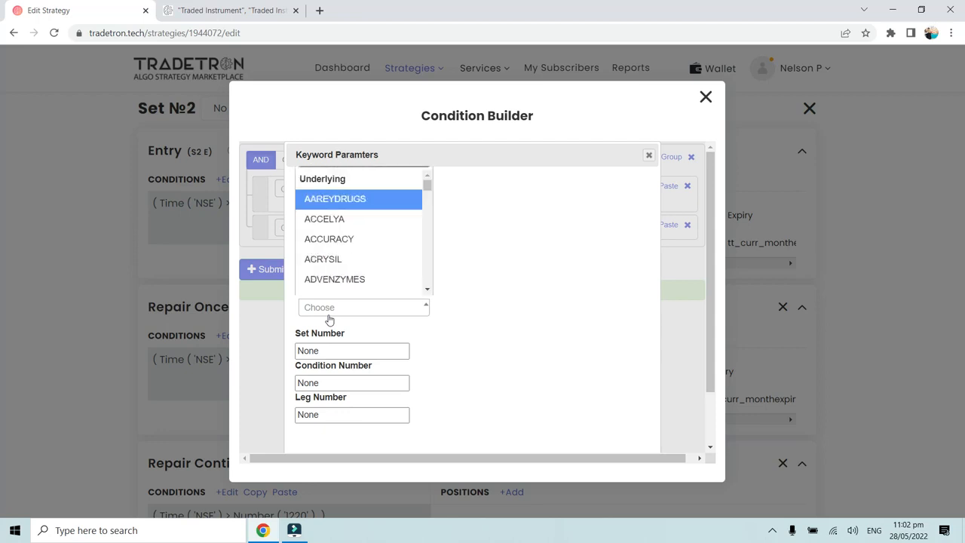
pyautogui.press('BackSpace')
pyautogui.write('r')
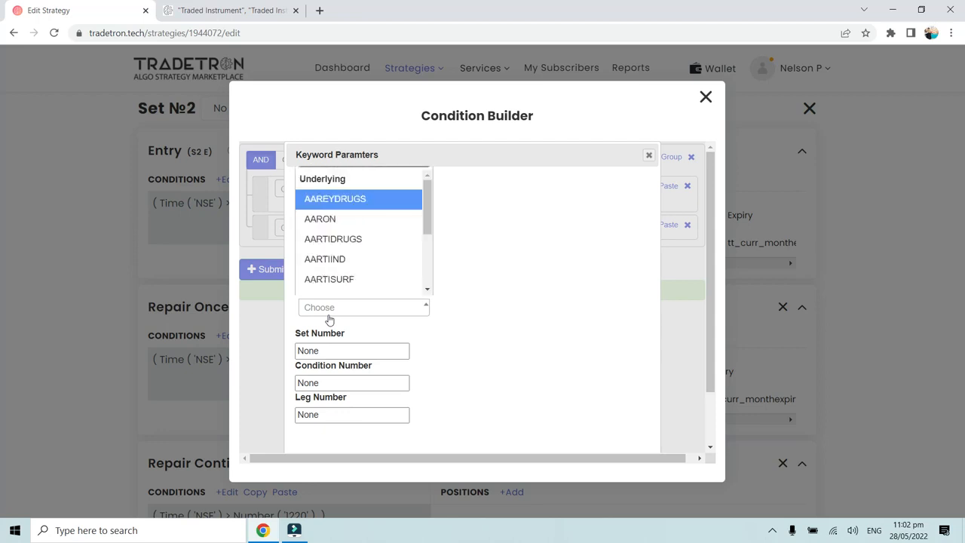
pyautogui.click(332, 259)
# - Set the Traded Instrument's set number to 2, condition number to 1 and leg number to 1, and submit the S 2 R1 conditions
pyautogui.doubleClick(339, 349)
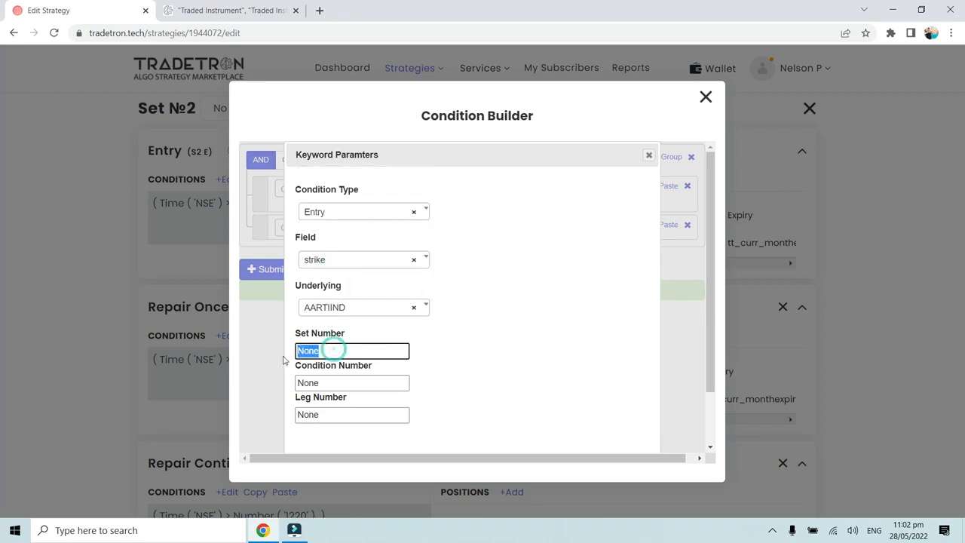
pyautogui.write('2')
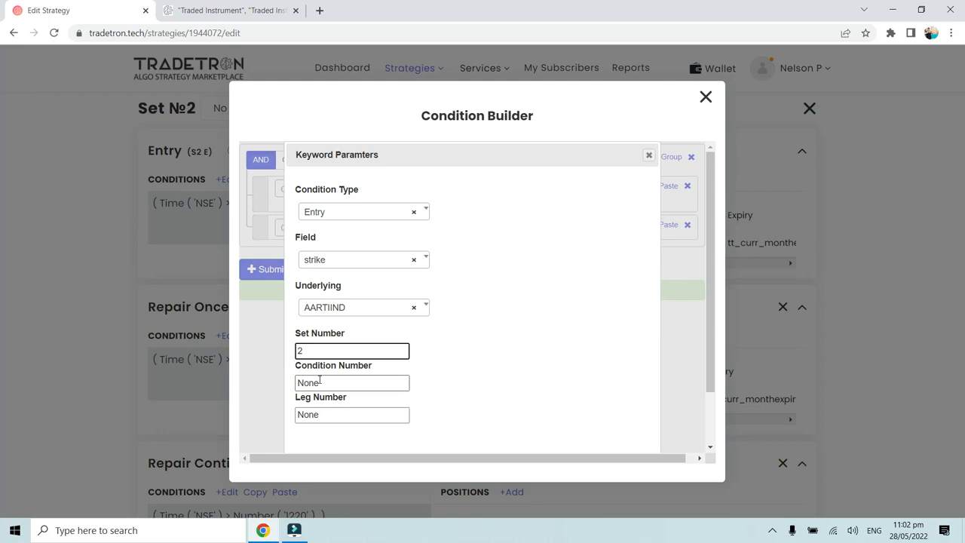
pyautogui.doubleClick(321, 382)
pyautogui.write('1')
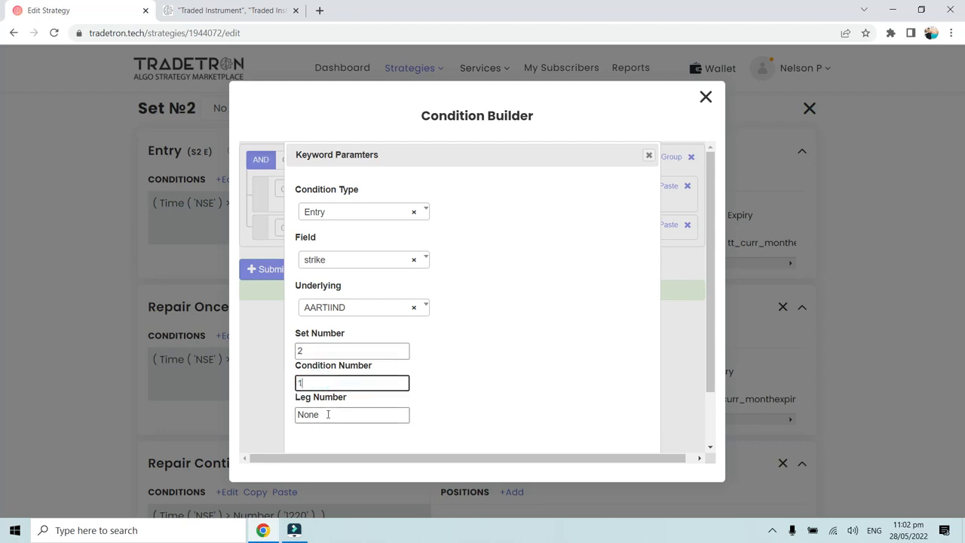
pyautogui.moveTo(328, 412); pyautogui.dragTo(275, 431)
pyautogui.write('1')
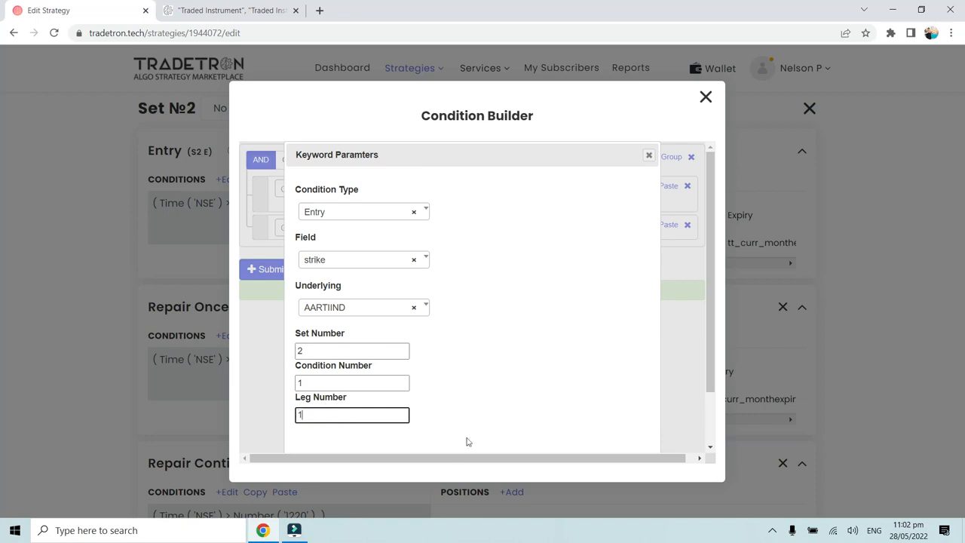
pyautogui.scroll(-1, 490, 437)
pyautogui.click(577, 431)
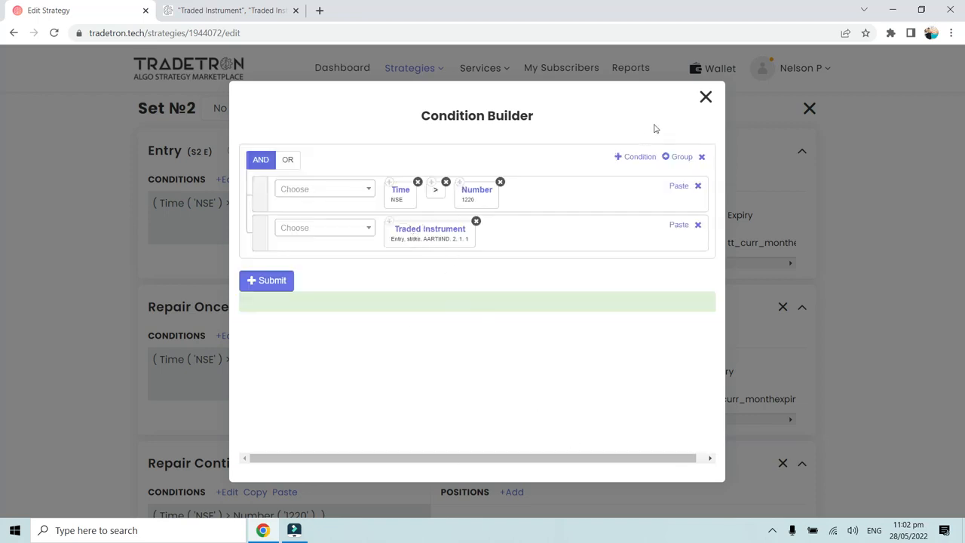
pyautogui.click(271, 280)
pyautogui.click(705, 97)
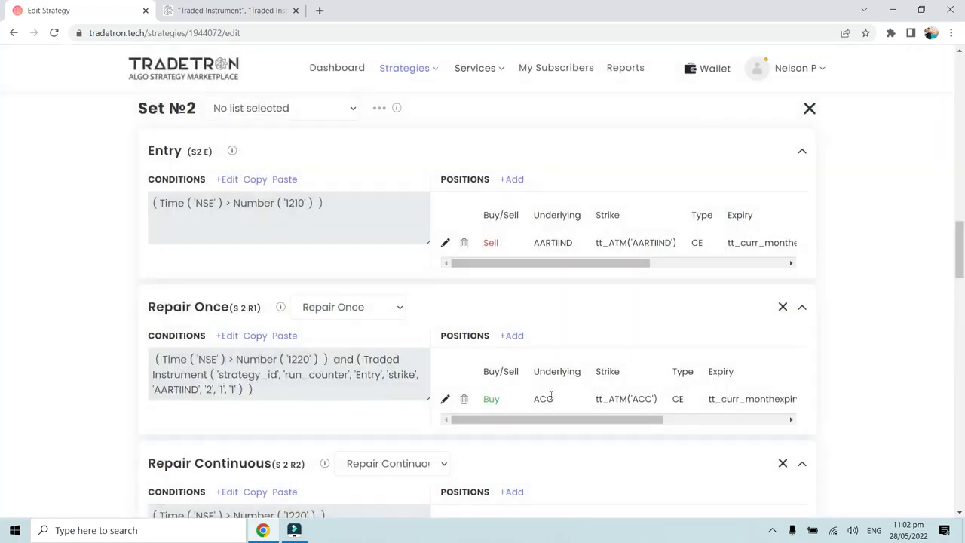
# - Compare the Traded Instrument numbers in the S 2 R1 conditions with the S2 E label, and review the S 2 R1 and S 2 R2 positions
pyautogui.moveTo(528, 398); pyautogui.dragTo(562, 399)
pyautogui.click(562, 399)
pyautogui.scroll(-1, 306, 349)
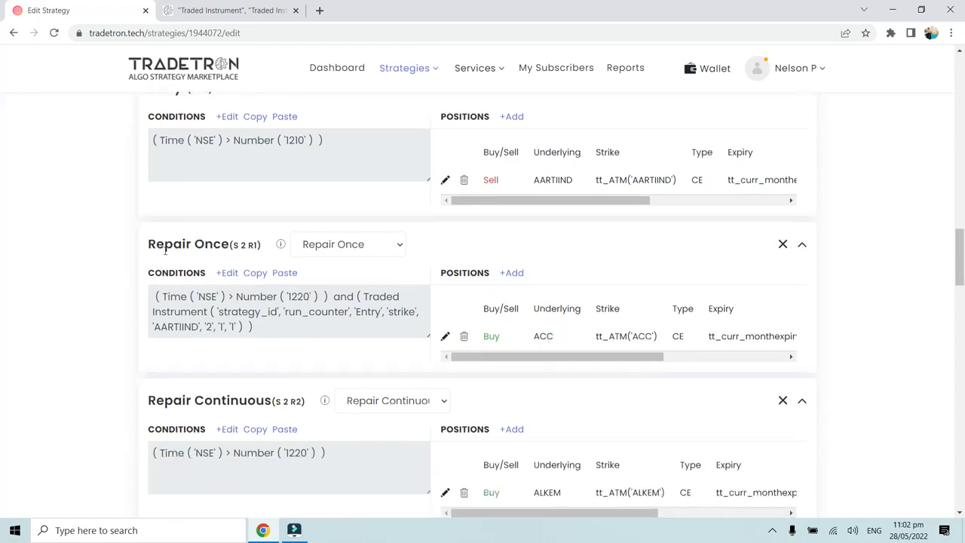
pyautogui.scroll(9, 175, 257)
pyautogui.scroll(2, 176, 259)
pyautogui.scroll(-8, 196, 279)
pyautogui.scroll(-4, 197, 280)
pyautogui.scroll(1, 197, 276)
pyautogui.scroll(-1, 265, 334)
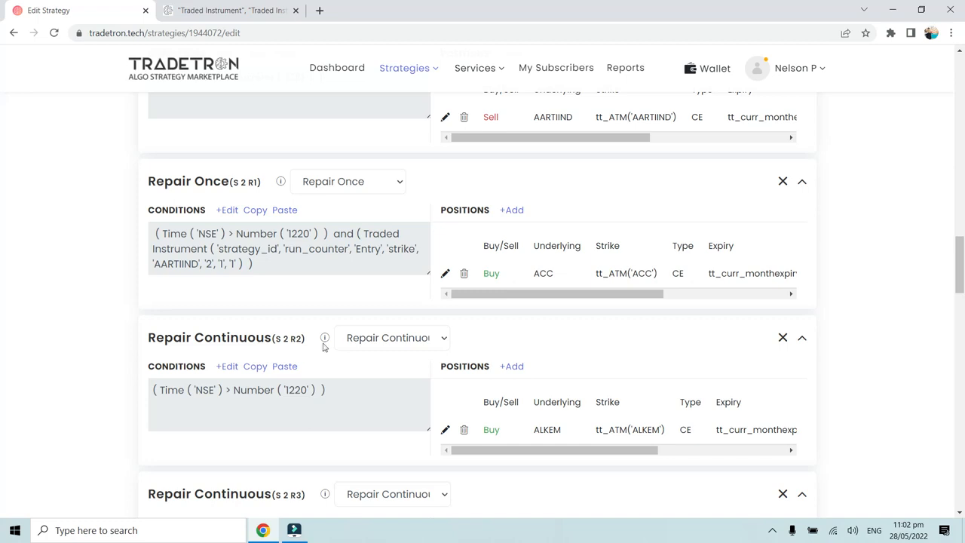
pyautogui.scroll(2, 228, 188)
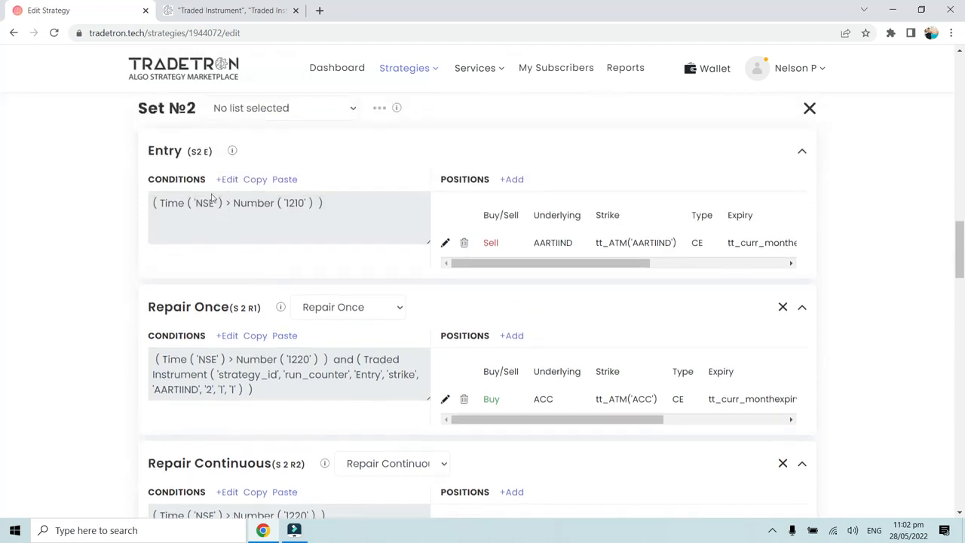
pyautogui.scroll(-1, 219, 305)
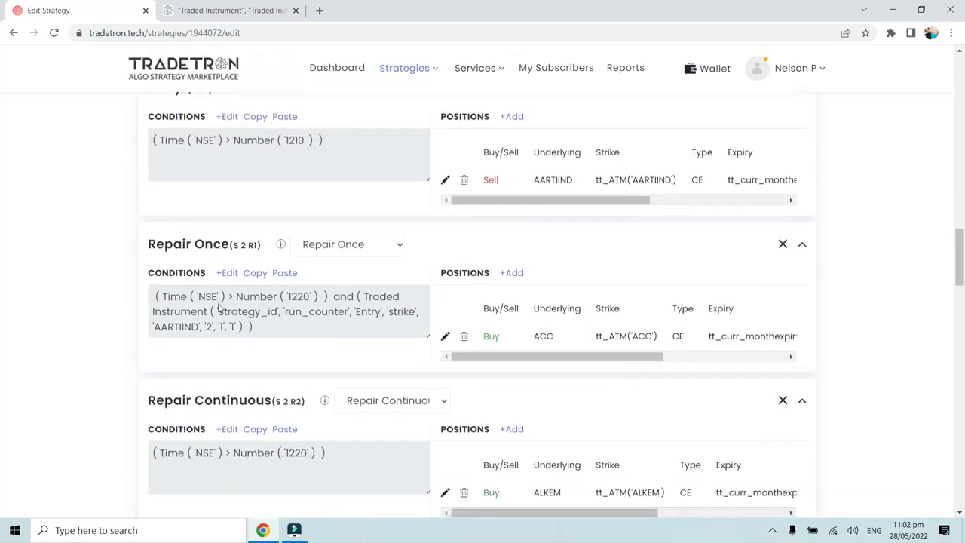
pyautogui.scroll(-1, 343, 420)
pyautogui.scroll(-1, 343, 421)
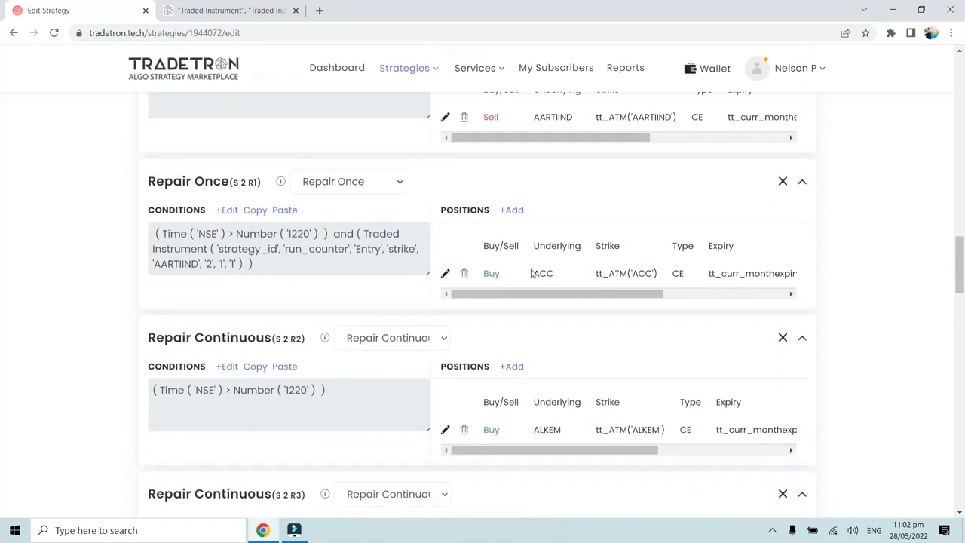
# - Add a Traded Instrument condition to the existing conditions of the Repair Continuous (S 2 R2) block
pyautogui.click(230, 367)
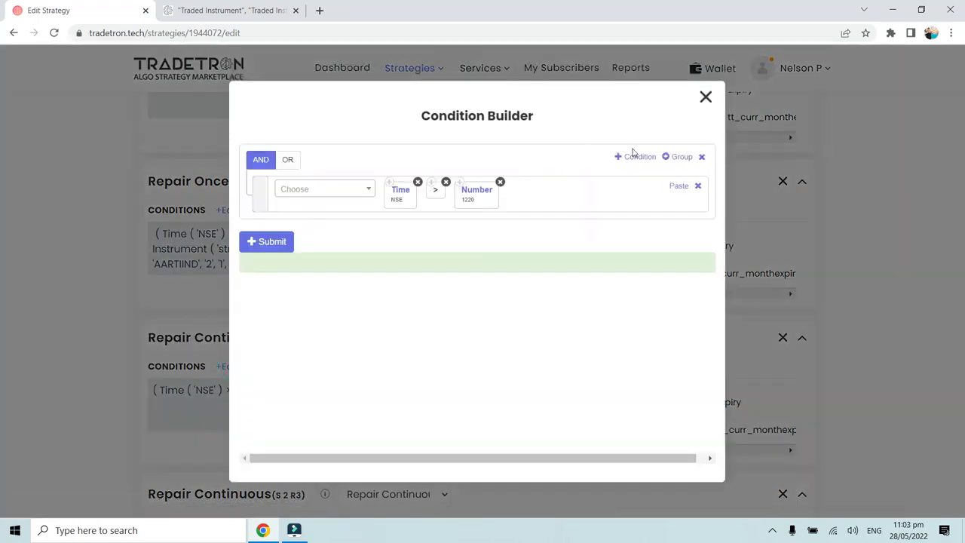
pyautogui.click(634, 157)
pyautogui.write('Trad')
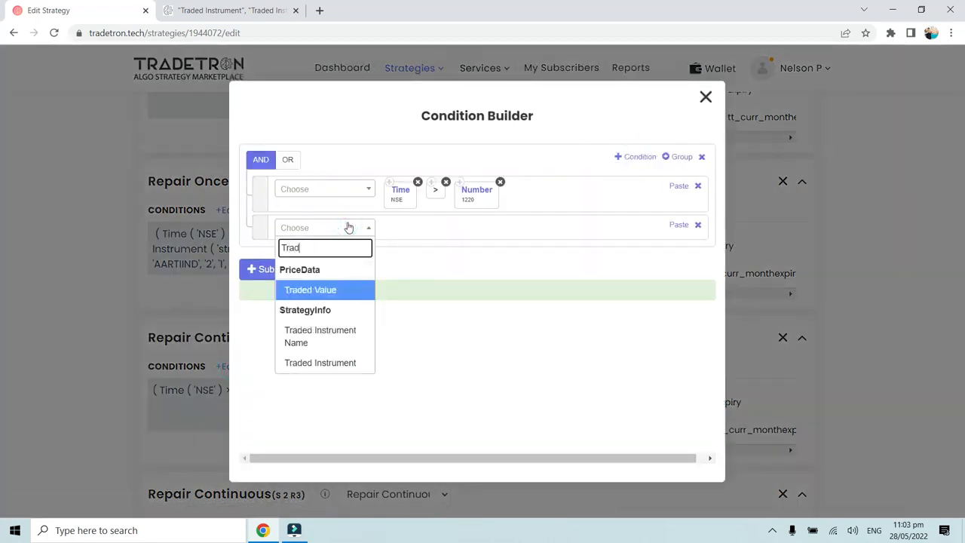
pyautogui.click(330, 361)
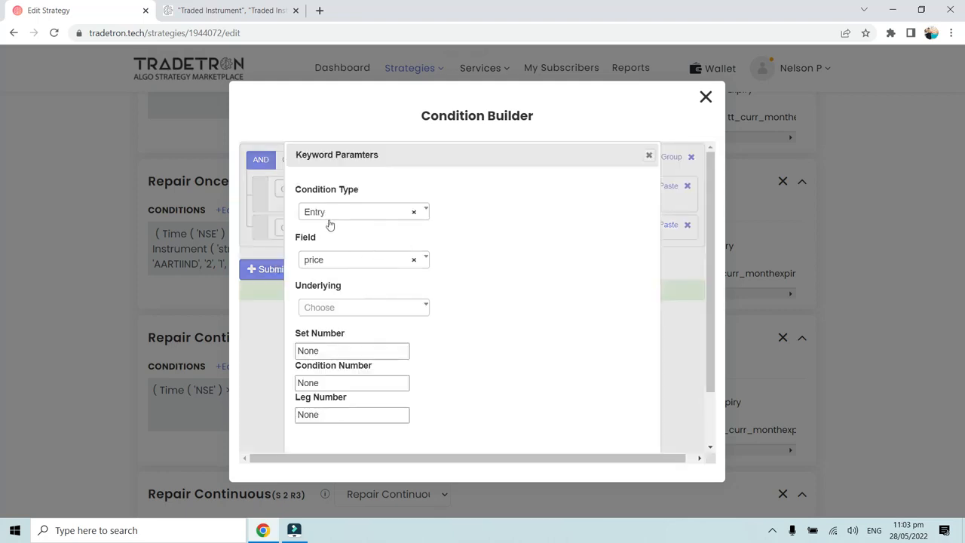
# - Set the Traded Instrument's field to strike and its underlying to ACC for the S 2 R2 block
pyautogui.click(326, 261)
pyautogui.click(327, 323)
pyautogui.click(330, 309)
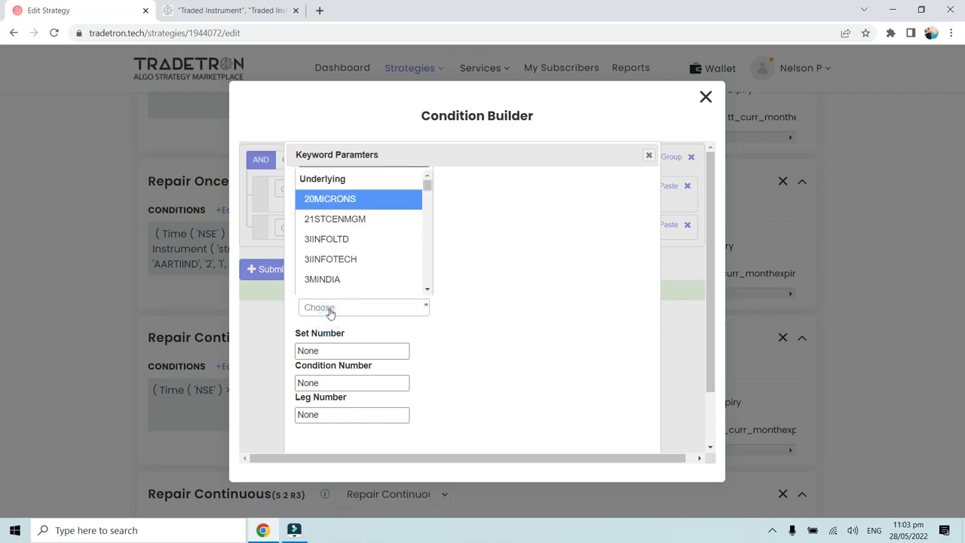
pyautogui.write('acc')
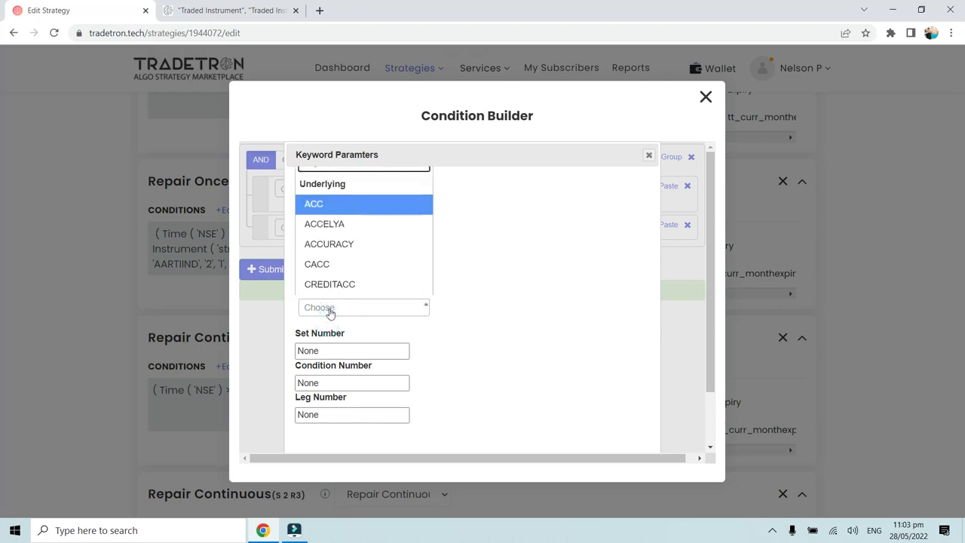
pyautogui.click(347, 209)
# - Set the ACC Traded Instrument's set number to 2 and its condition type to Repair Once
pyautogui.moveTo(322, 351); pyautogui.dragTo(289, 396)
pyautogui.write('2')
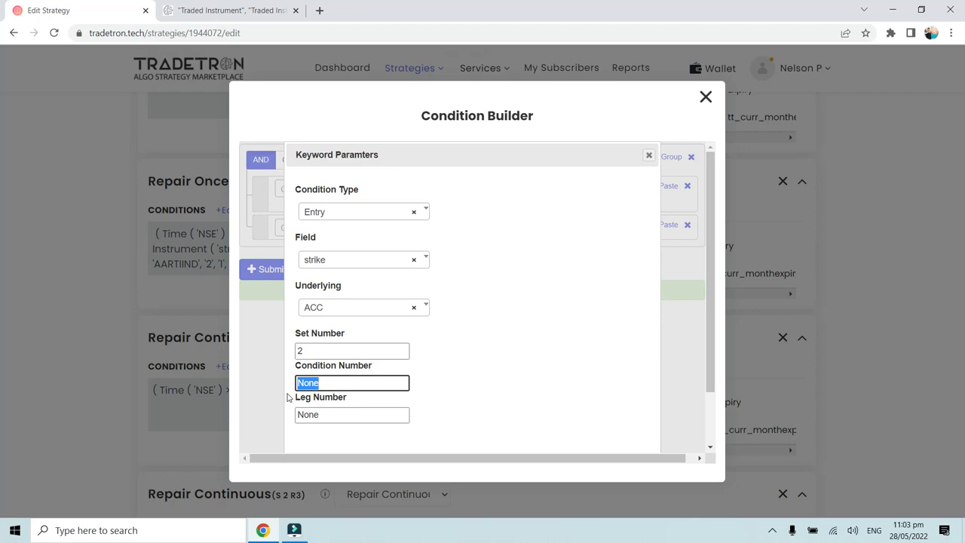
pyautogui.click(350, 214)
pyautogui.click(343, 279)
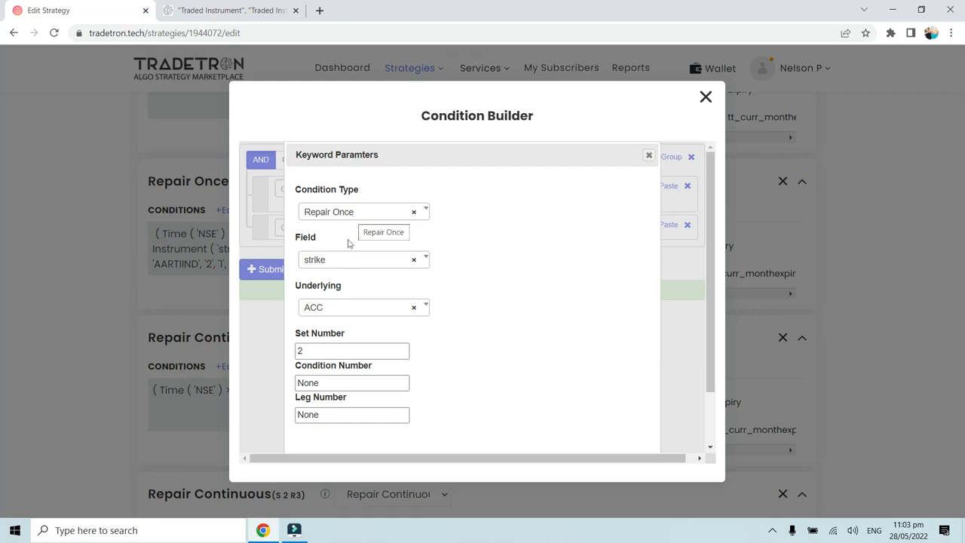
# - Set the ACC Traded Instrument's condition number and leg number to 1, and submit the S 2 R2 conditions
pyautogui.moveTo(319, 382); pyautogui.dragTo(300, 386)
pyautogui.write('1')
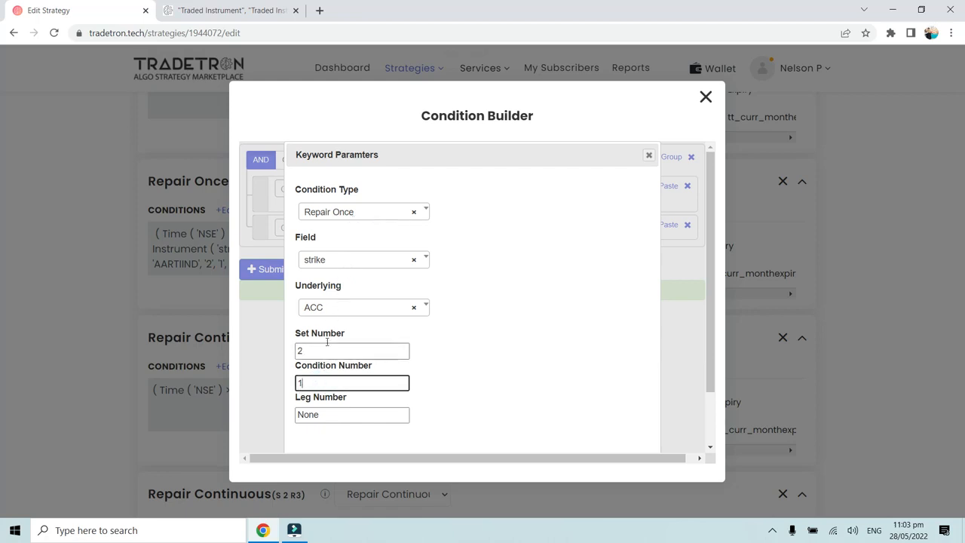
pyautogui.moveTo(324, 413); pyautogui.dragTo(290, 430)
pyautogui.write('1')
pyautogui.scroll(-1, 518, 415)
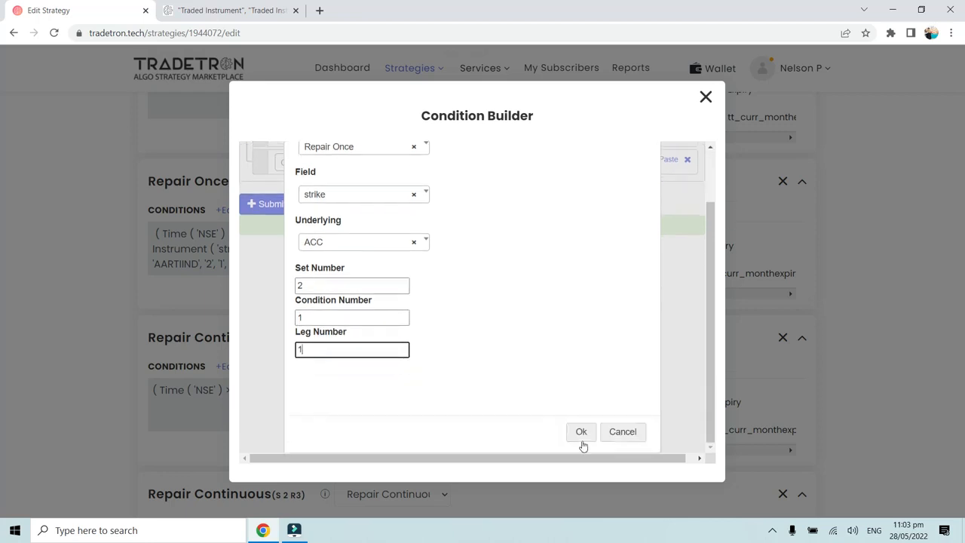
pyautogui.click(581, 436)
pyautogui.click(269, 280)
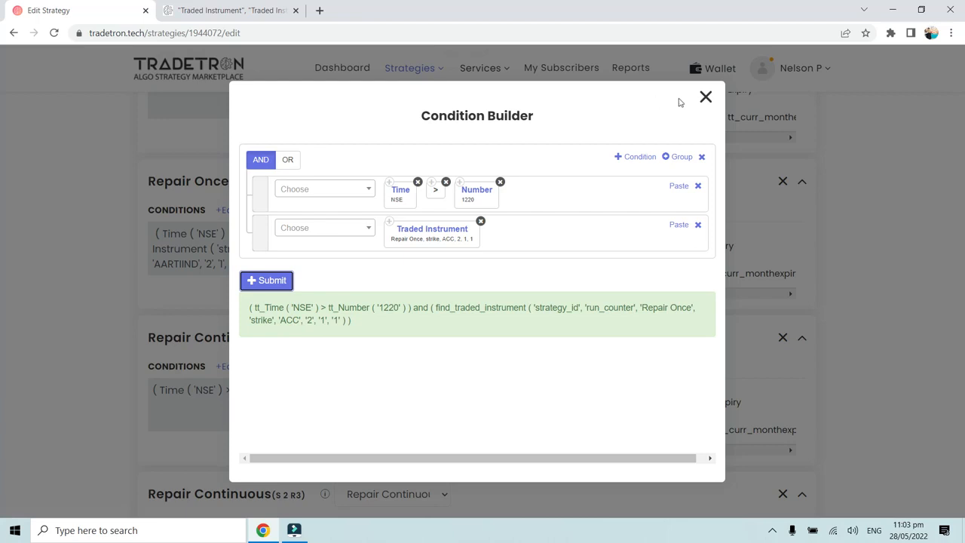
pyautogui.click(706, 98)
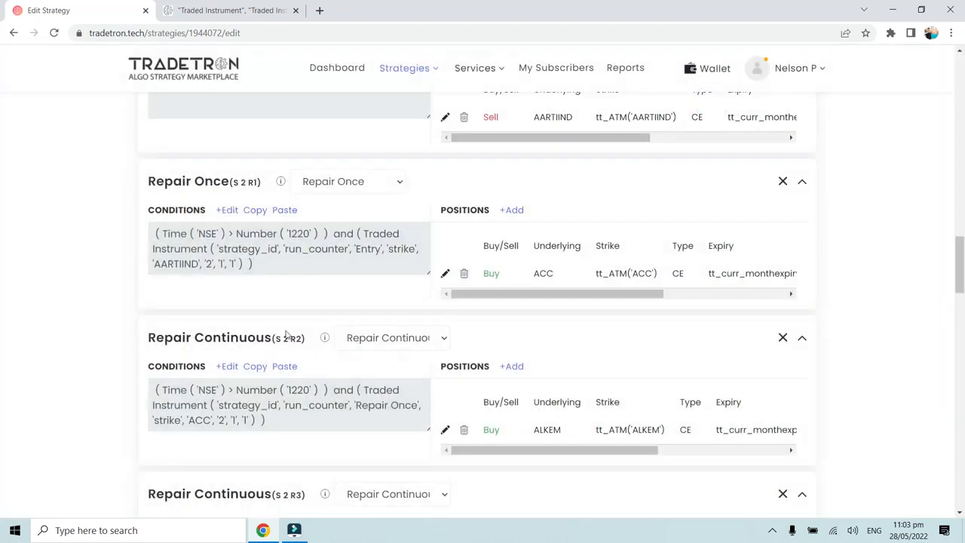
# - Examine the labels, conditions and traded positions of the Set 2 repair blocks, including the underlying in the S 2 R2 position
pyautogui.scroll(-1, 272, 340)
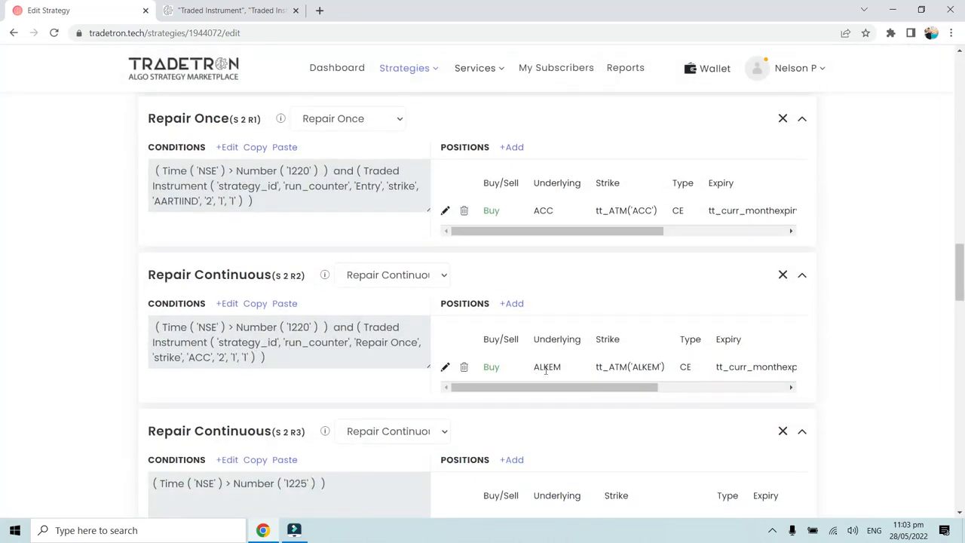
pyautogui.scroll(-2, 558, 369)
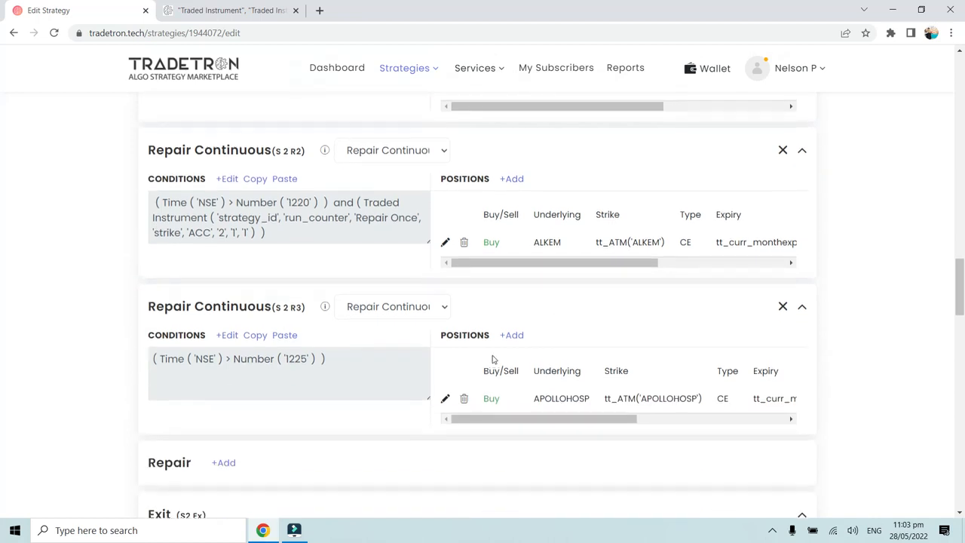
pyautogui.scroll(1, 495, 360)
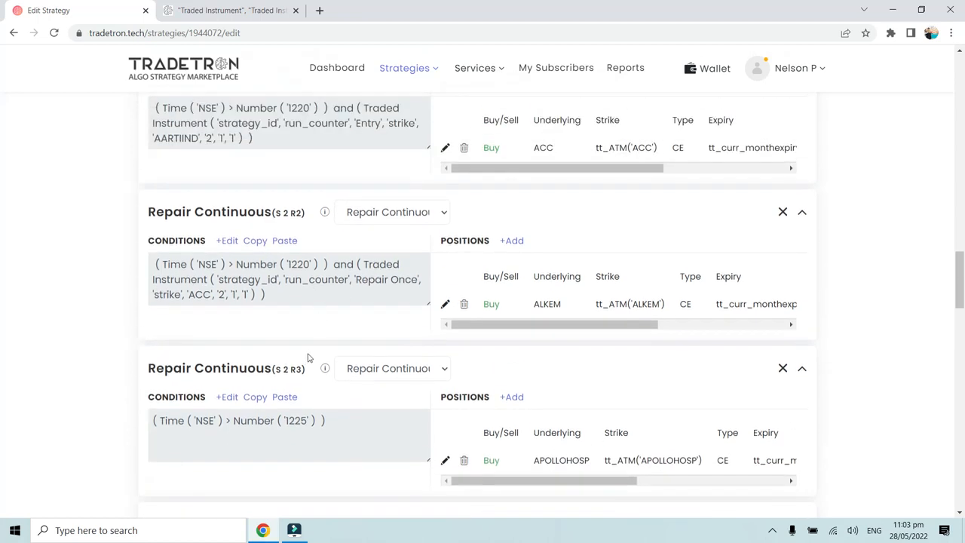
pyautogui.scroll(2, 205, 207)
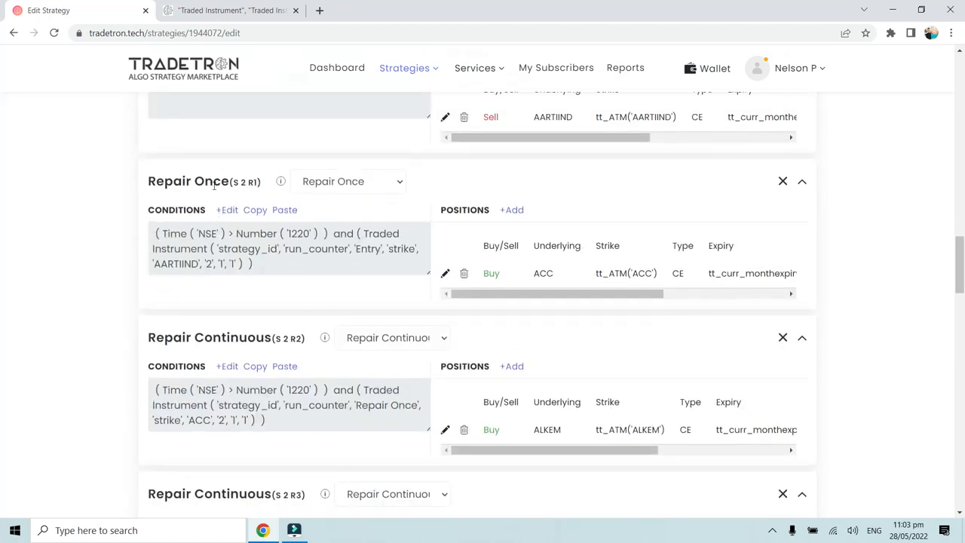
pyautogui.scroll(-2, 240, 185)
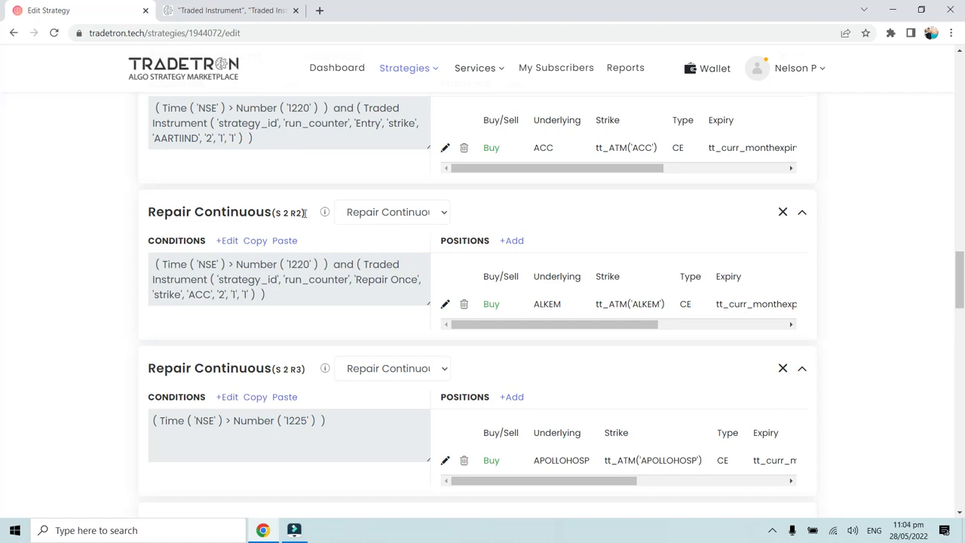
pyautogui.scroll(-1, 304, 214)
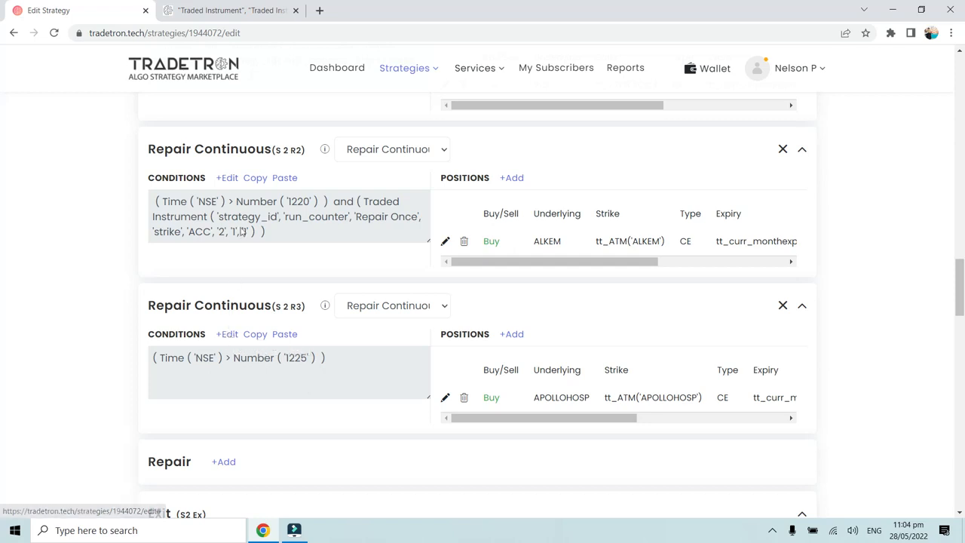
pyautogui.scroll(2, 234, 335)
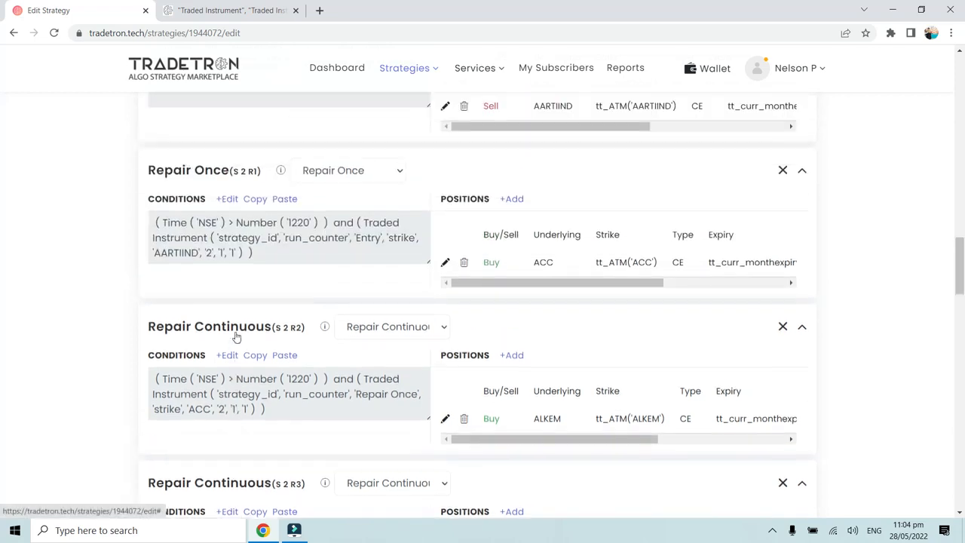
pyautogui.scroll(1, 245, 290)
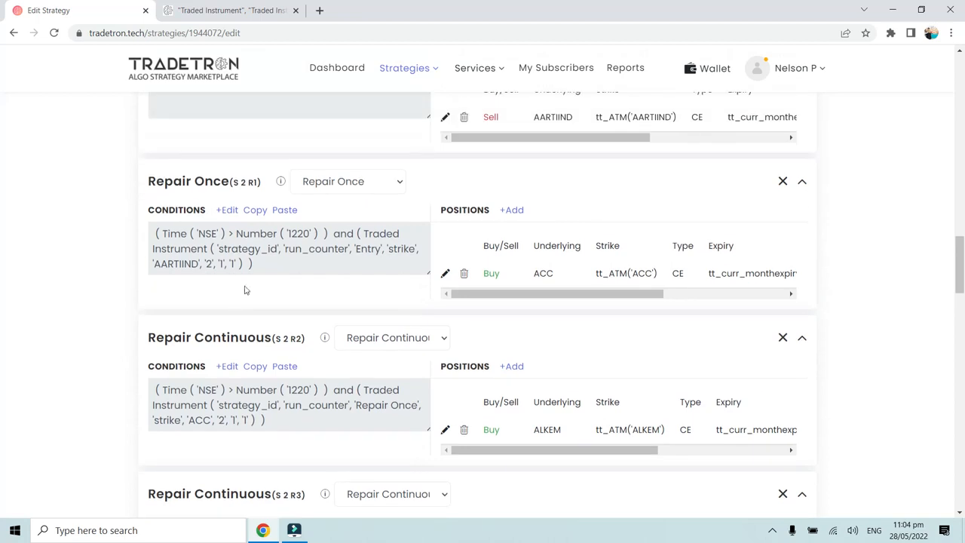
pyautogui.scroll(-2, 364, 352)
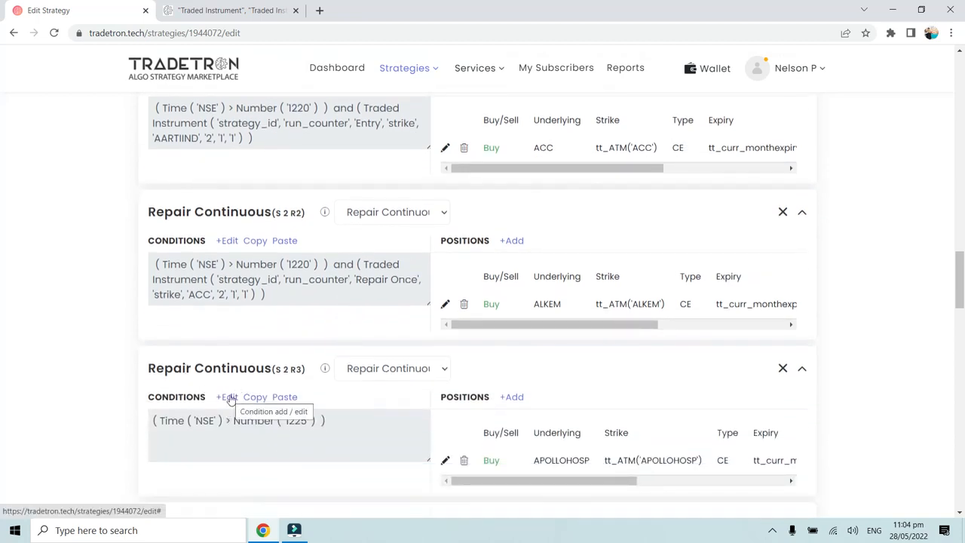
pyautogui.doubleClick(540, 304)
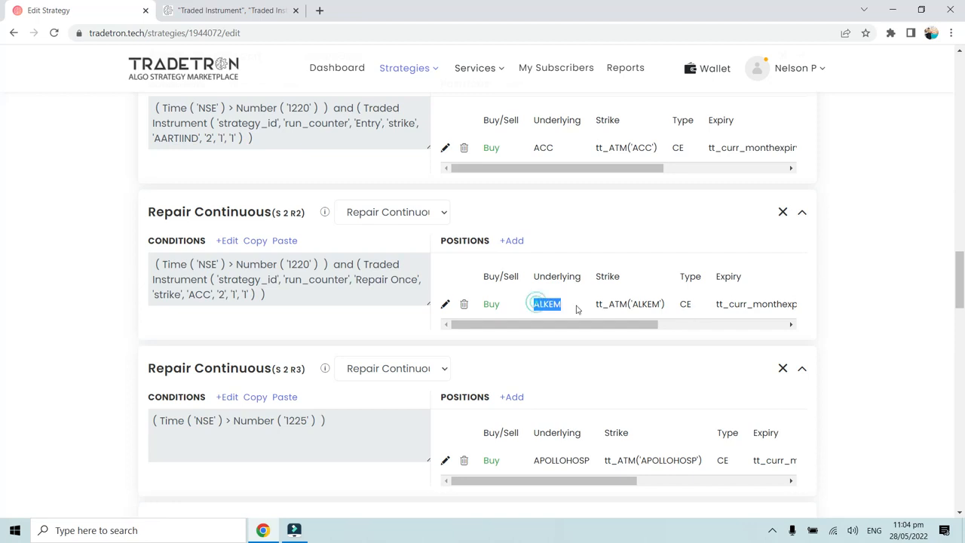
# - Add a Traded Instrument condition to the existing conditions of the Repair Continuous (S 2 R3) block
pyautogui.click(226, 397)
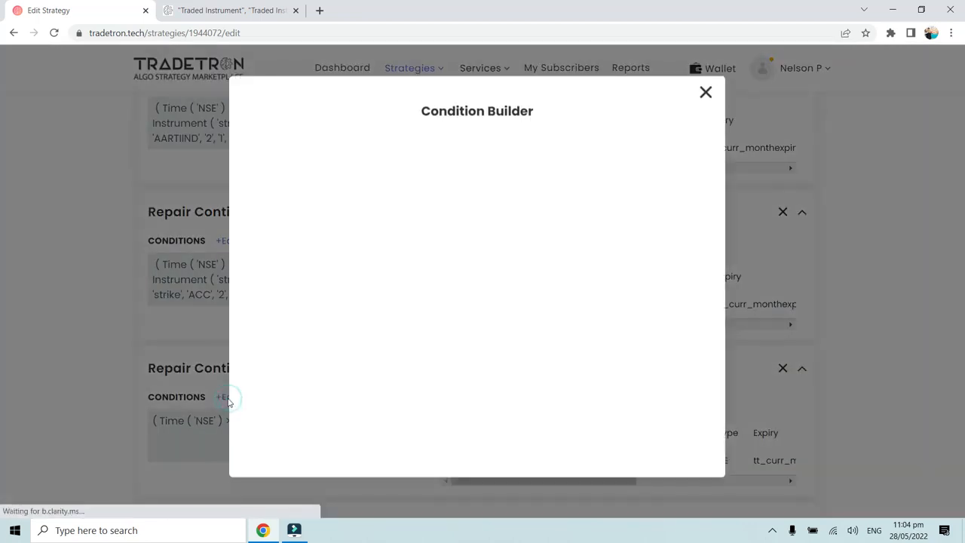
pyautogui.click(635, 157)
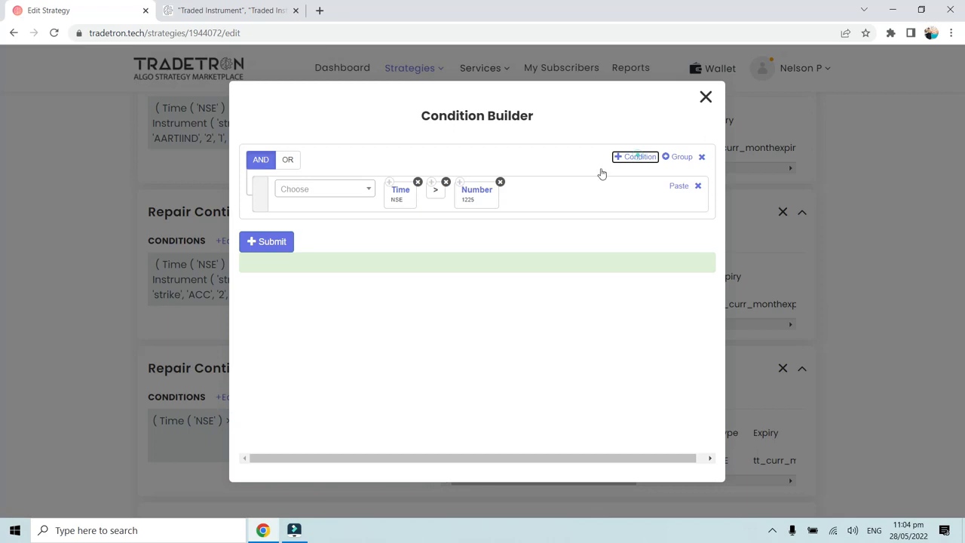
pyautogui.click(337, 231)
pyautogui.write('Traded')
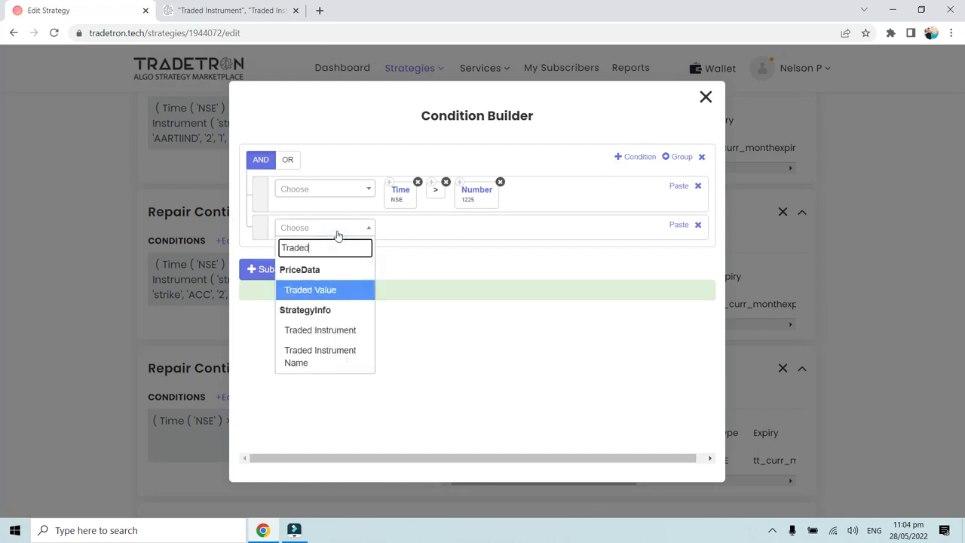
pyautogui.click(329, 330)
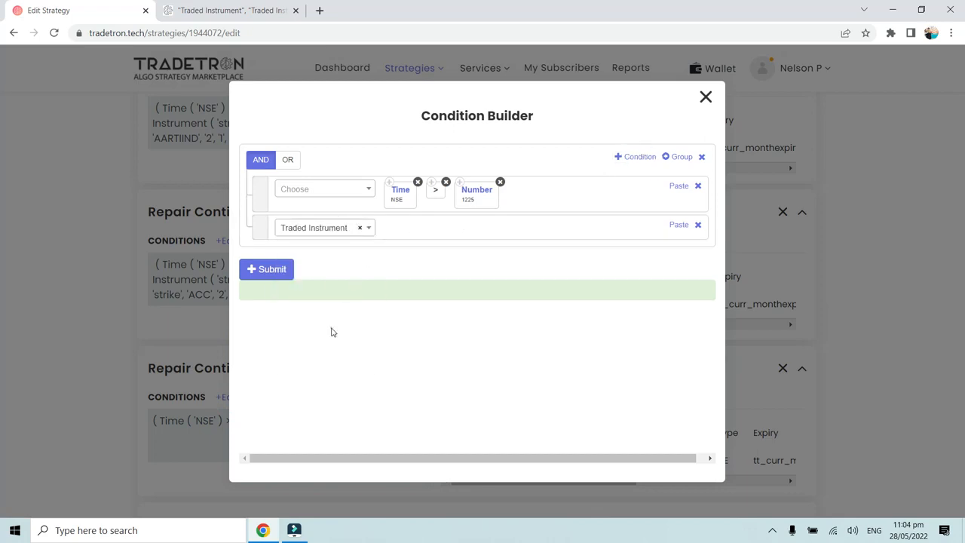
# - Set the Traded Instrument's condition type to Repair Continuous, its underlying to ALKEM and its field to strike for the S 2 R3 block
pyautogui.click(330, 215)
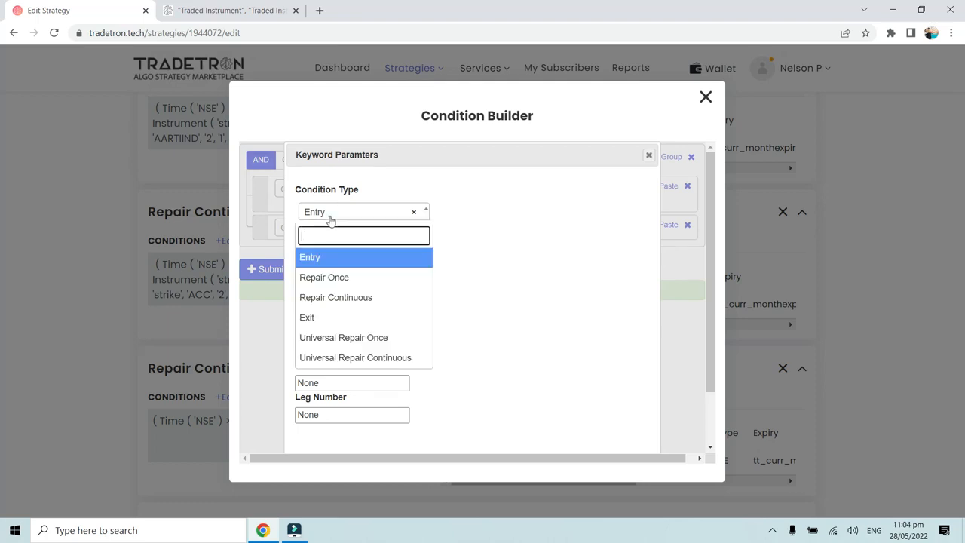
pyautogui.click(343, 300)
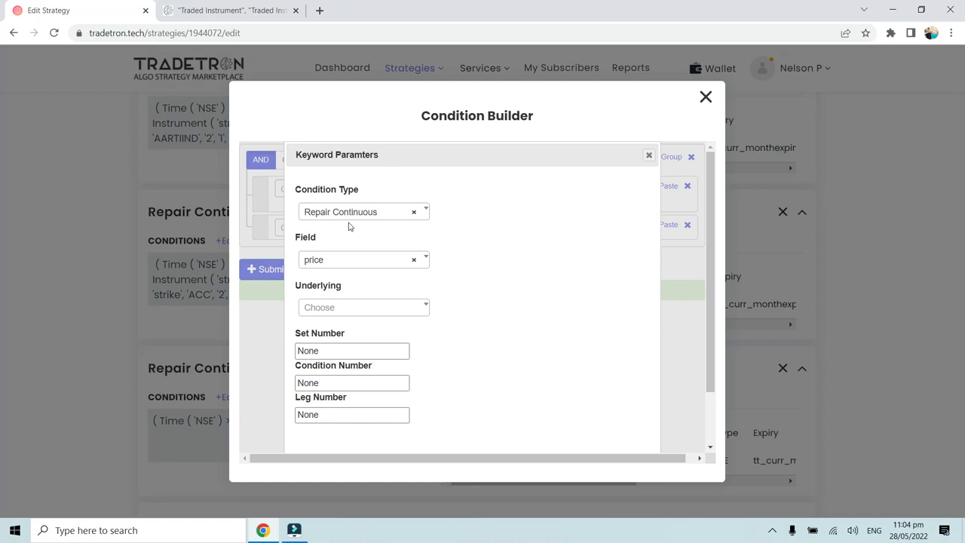
pyautogui.click(340, 315)
pyautogui.write('alke')
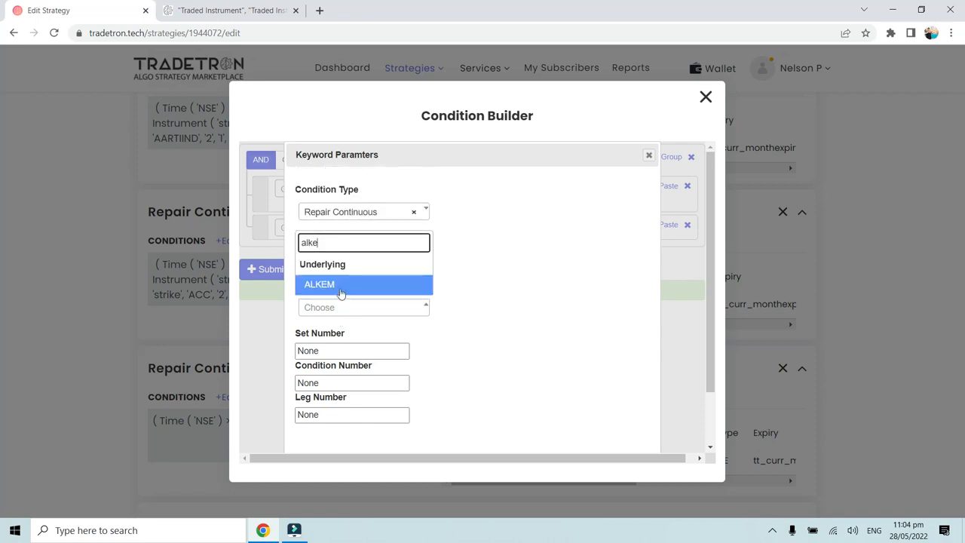
pyautogui.click(340, 288)
pyautogui.click(338, 259)
pyautogui.click(331, 324)
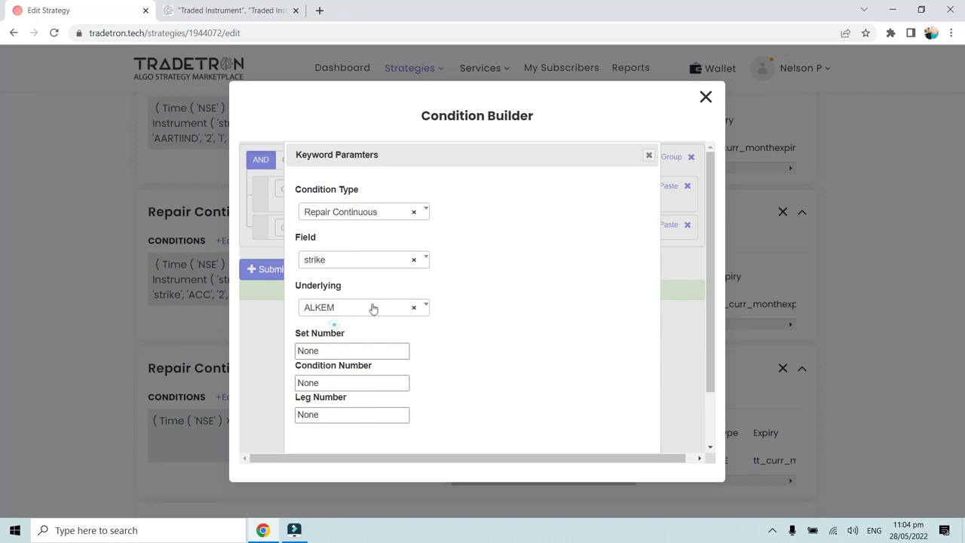
# - Set the ALKEM Traded Instrument's set number to 2 and its condition number to 1
pyautogui.doubleClick(326, 349)
pyautogui.write('2')
pyautogui.doubleClick(324, 386)
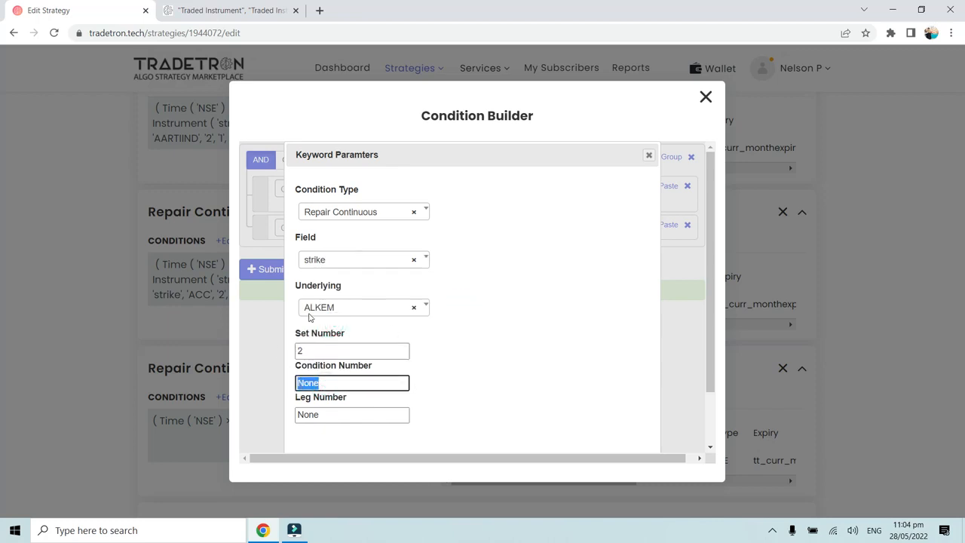
pyautogui.click(347, 219)
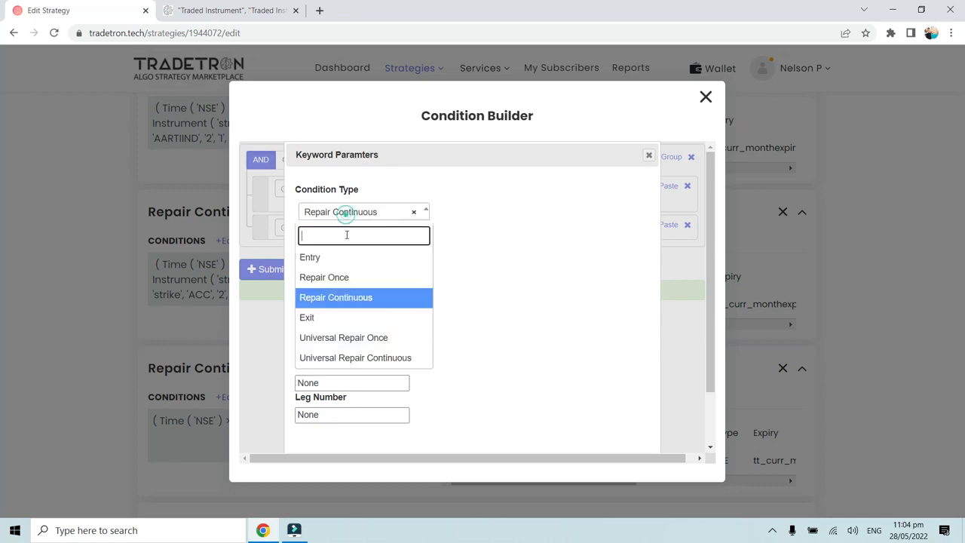
pyautogui.click(477, 258)
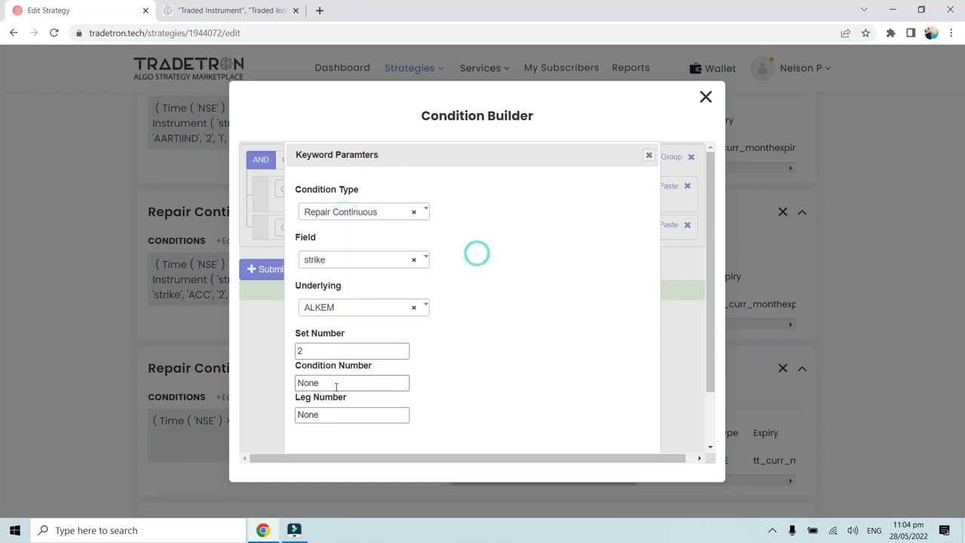
pyautogui.moveTo(330, 379); pyautogui.dragTo(288, 387)
pyautogui.write('1')
# - Set the ALKEM Traded Instrument's leg number to 1, and submit the S 2 R3 conditions
pyautogui.click(339, 416)
pyautogui.moveTo(343, 415); pyautogui.dragTo(285, 419)
pyautogui.write('1')
pyautogui.scroll(-2, 482, 362)
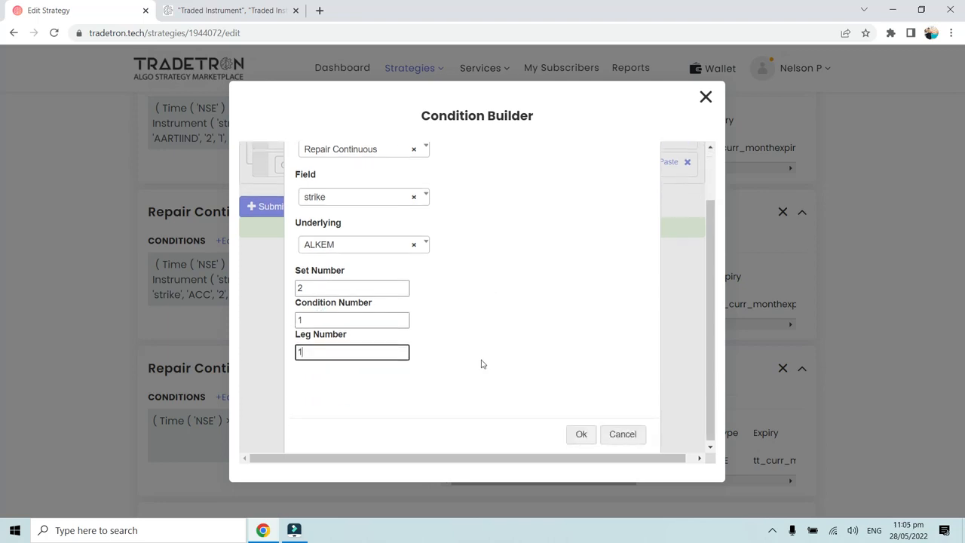
pyautogui.click(580, 434)
pyautogui.click(274, 282)
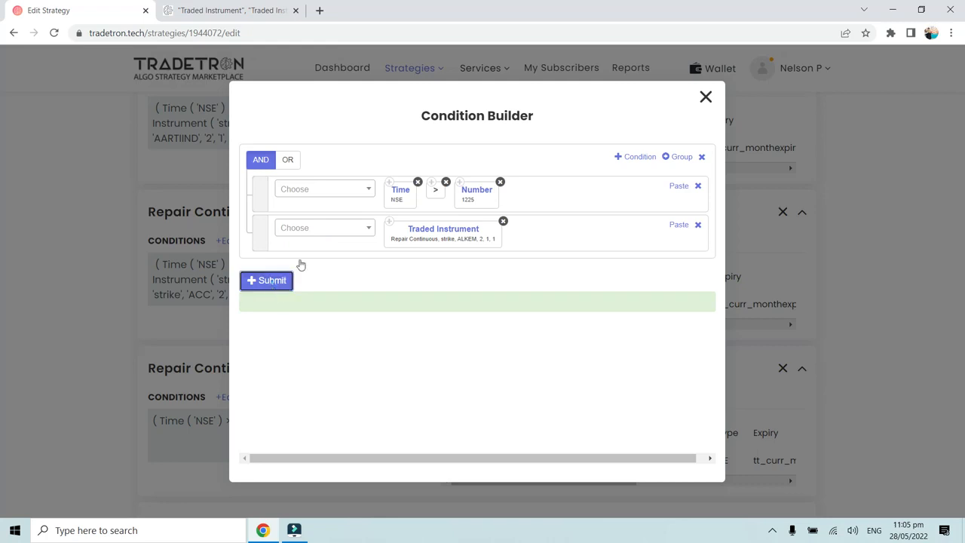
pyautogui.click(704, 98)
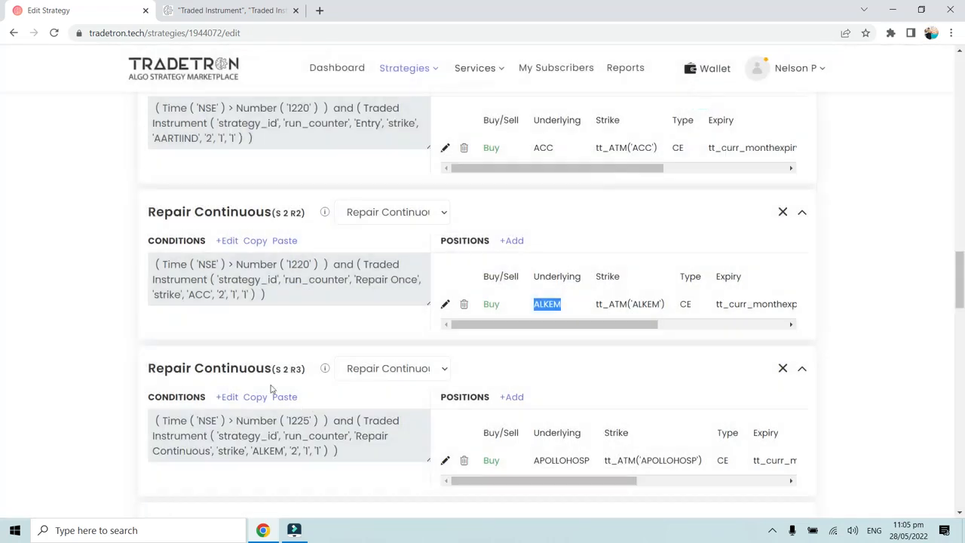
# - Compare the block types and labels of Set 2's Entry, Repair Once and Repair Continuous blocks to see how condition numbers are counted
pyautogui.click(257, 365)
pyautogui.scroll(1, 273, 332)
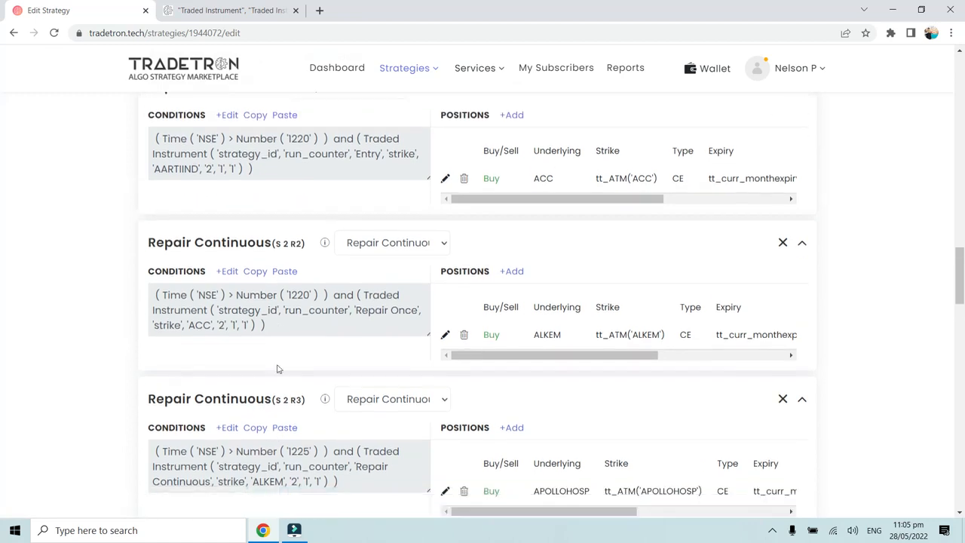
pyautogui.scroll(-1, 272, 370)
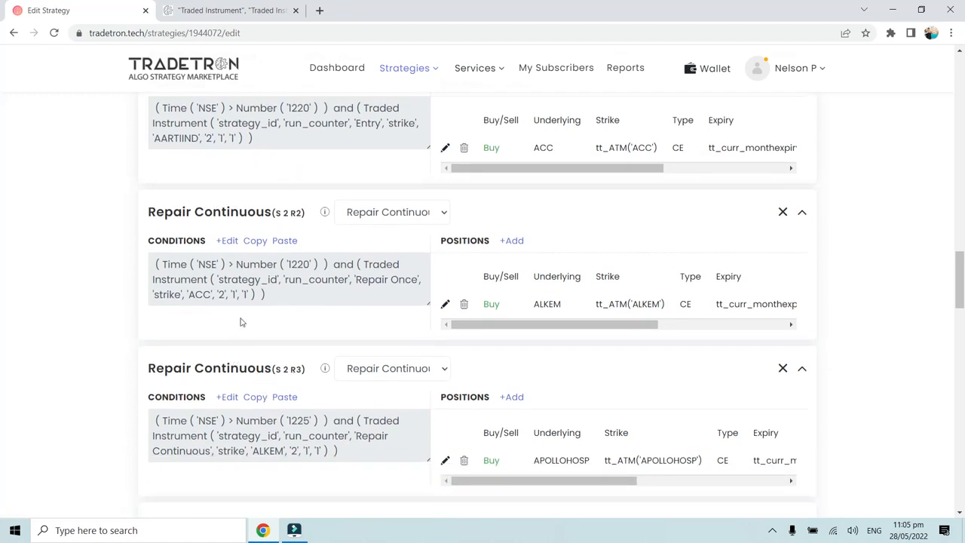
pyautogui.scroll(2, 241, 325)
pyautogui.scroll(1, 202, 208)
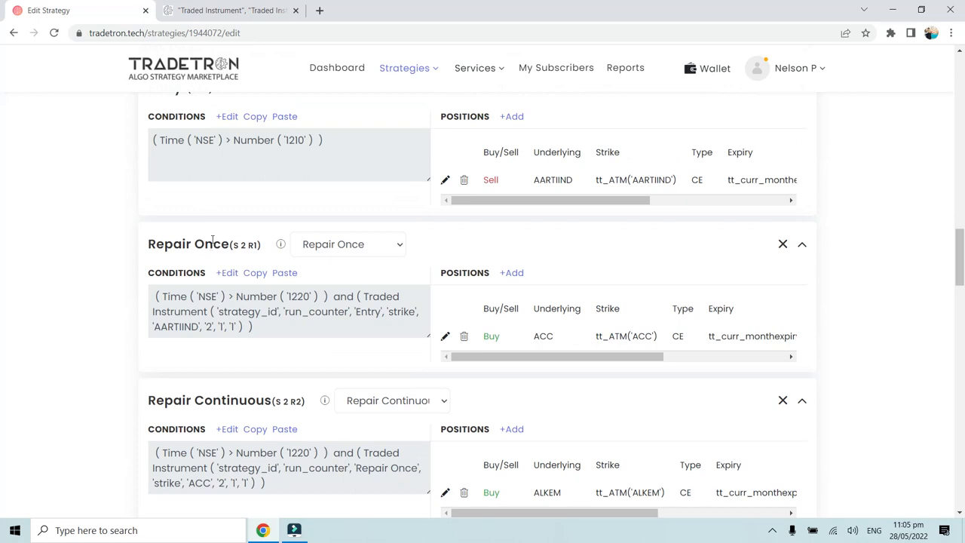
pyautogui.scroll(2, 236, 244)
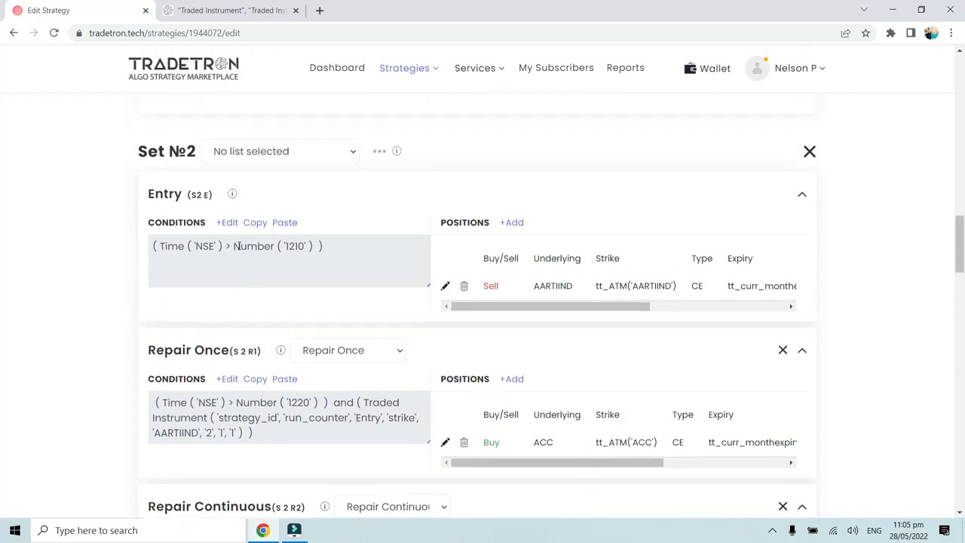
pyautogui.scroll(-3, 212, 281)
pyautogui.moveTo(151, 341); pyautogui.dragTo(299, 337)
pyautogui.click(243, 334)
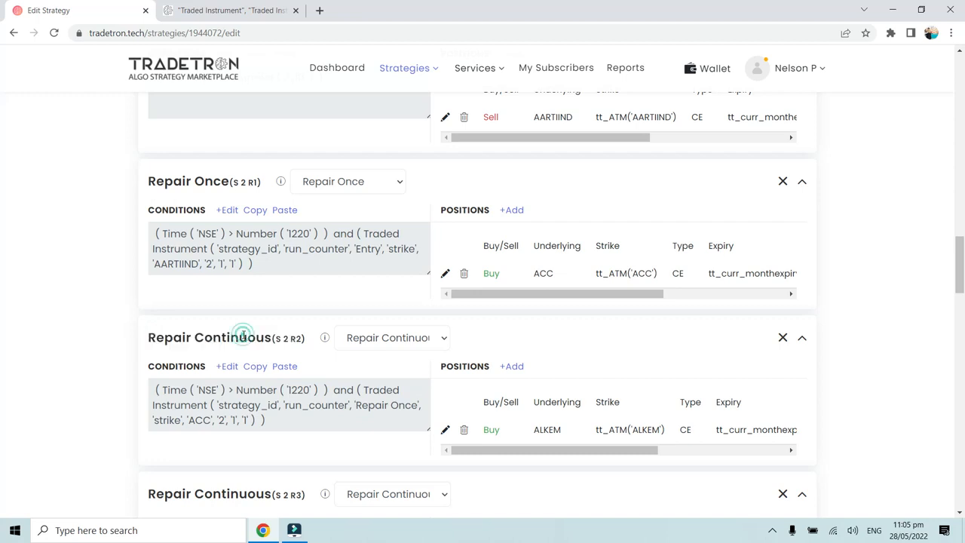
# - Examine the Repair Continuous (S 2 R3) block's label and review its conditions in the Condition Builder
pyautogui.scroll(-1, 243, 334)
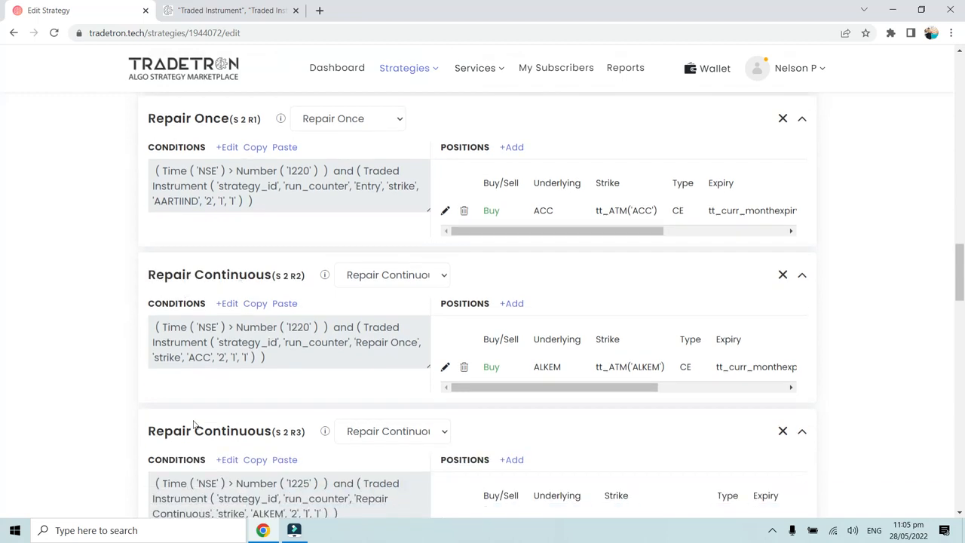
pyautogui.scroll(-2, 193, 424)
pyautogui.moveTo(153, 304); pyautogui.dragTo(256, 306)
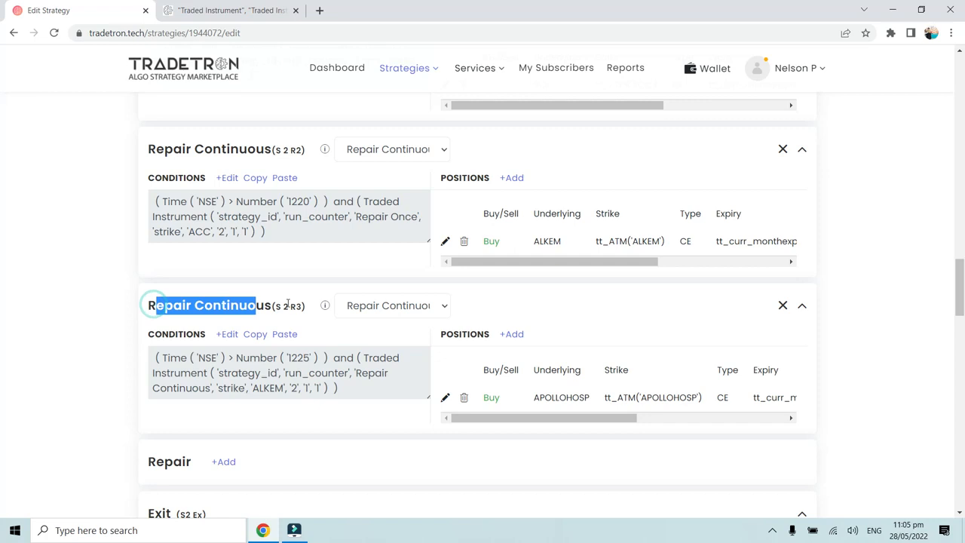
pyautogui.click(288, 304)
pyautogui.click(287, 303)
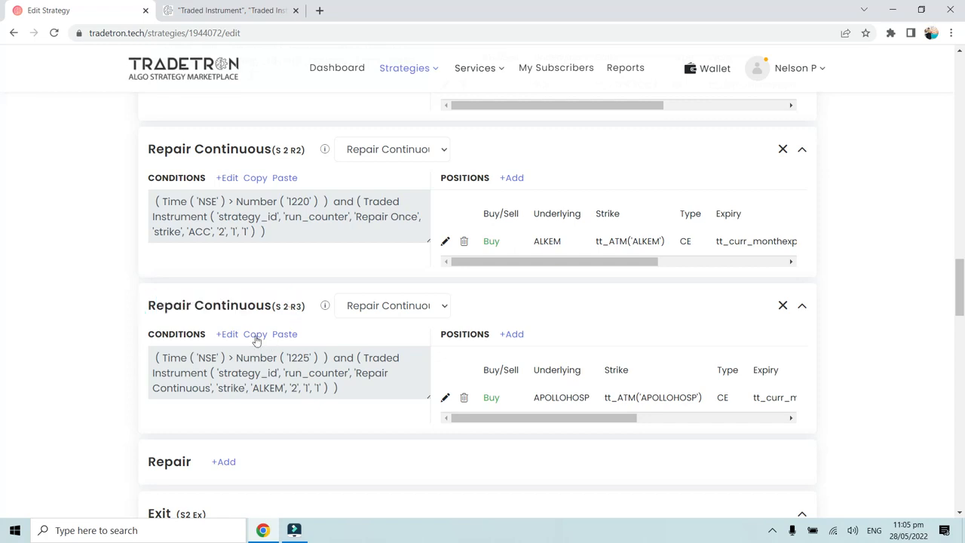
pyautogui.click(229, 334)
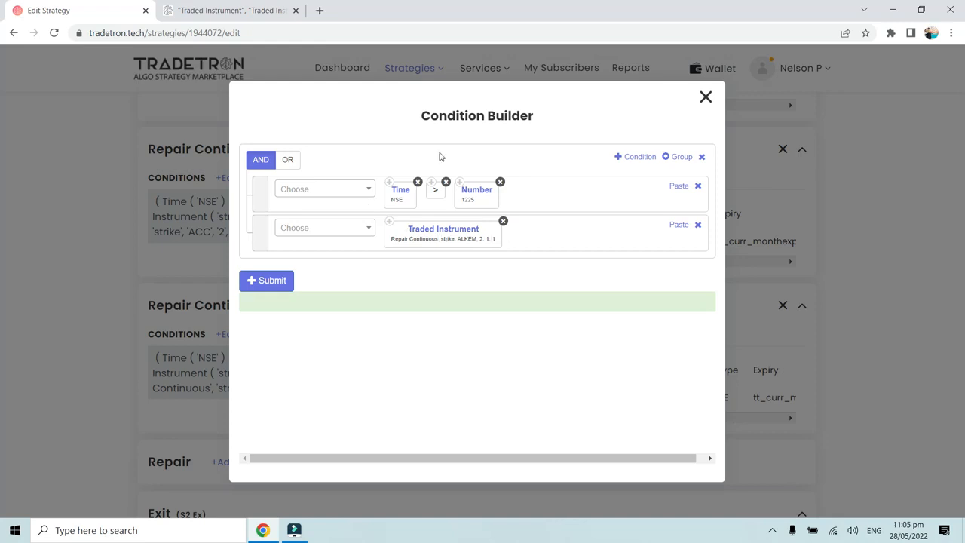
pyautogui.click(704, 96)
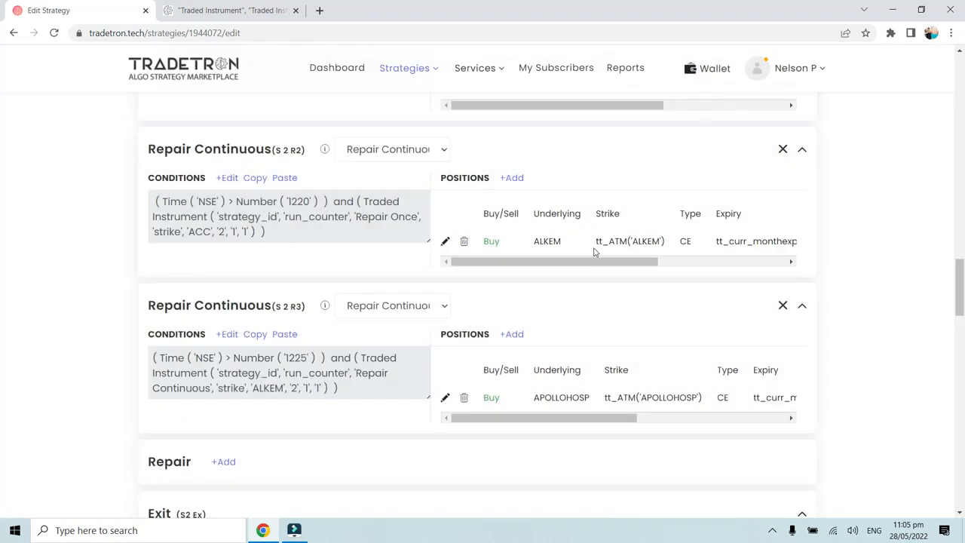
# - Examine Set 2's Repair Once and Repair Continuous blocks and the Exit (S2 Ex) block's conditions
pyautogui.scroll(3, 594, 252)
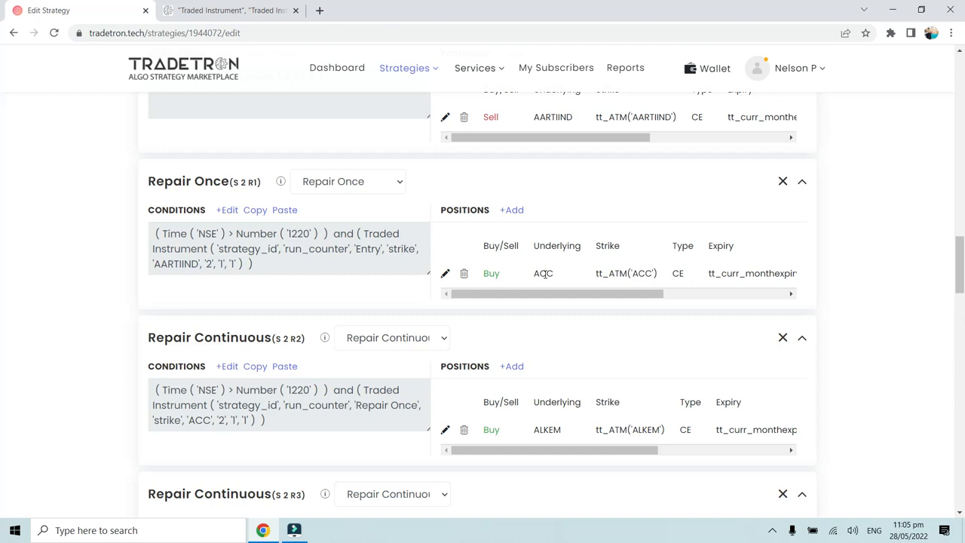
pyautogui.scroll(-4, 491, 327)
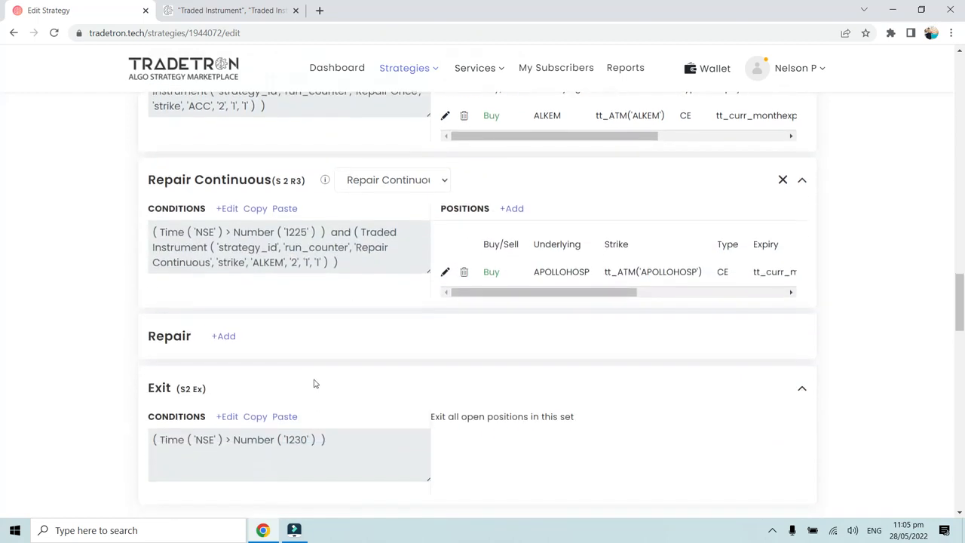
pyautogui.scroll(2, 299, 374)
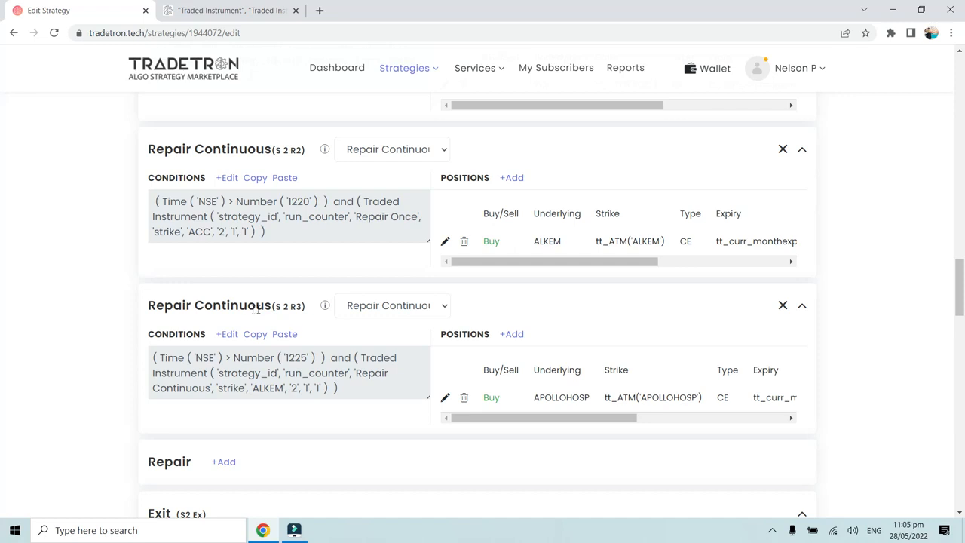
pyautogui.scroll(-1, 326, 349)
pyautogui.moveTo(530, 336); pyautogui.dragTo(590, 332)
pyautogui.click(590, 332)
pyautogui.scroll(-1, 392, 388)
pyautogui.scroll(-2, 392, 387)
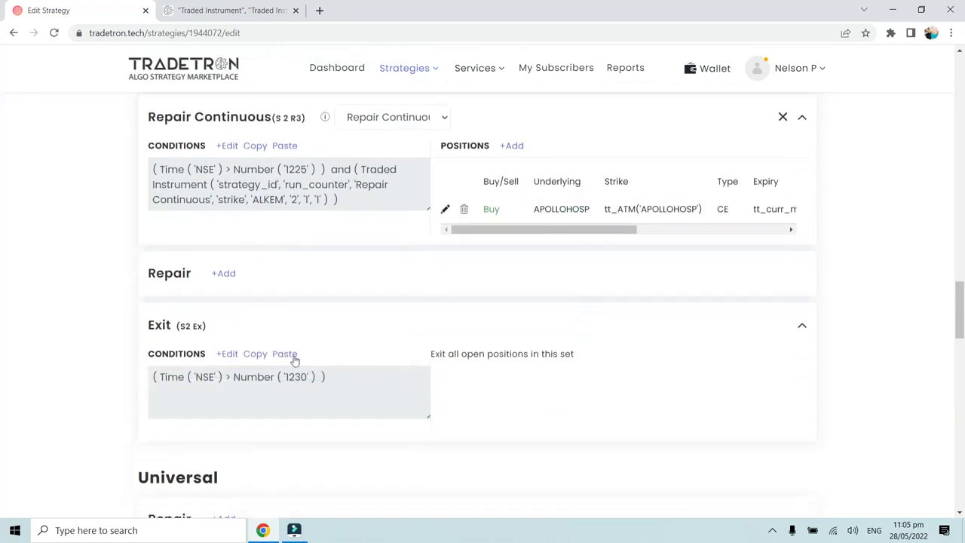
pyautogui.scroll(1, 282, 352)
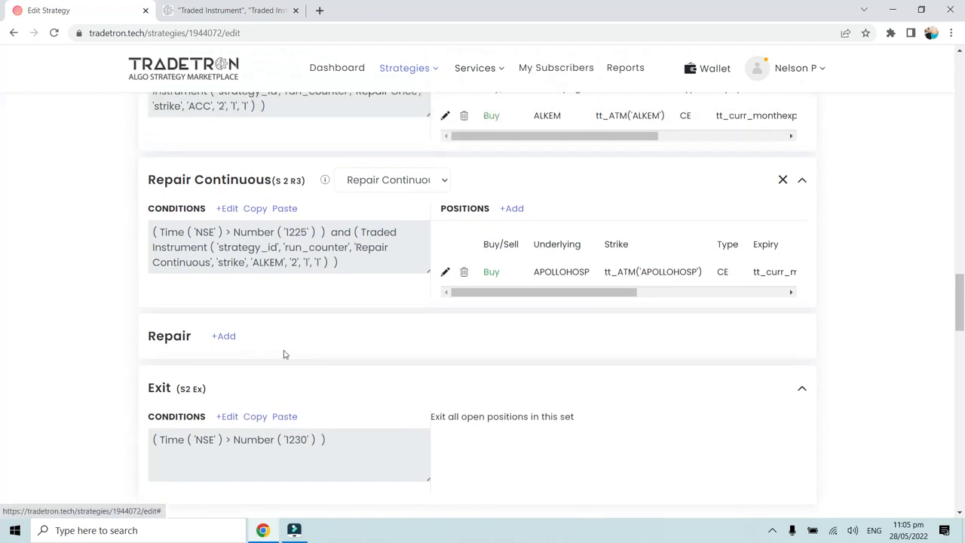
pyautogui.click(227, 416)
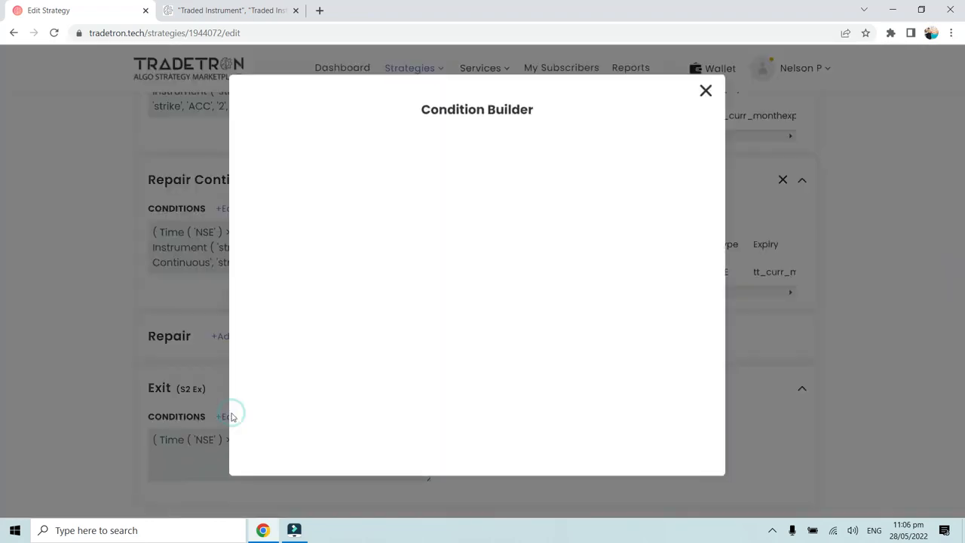
pyautogui.click(629, 160)
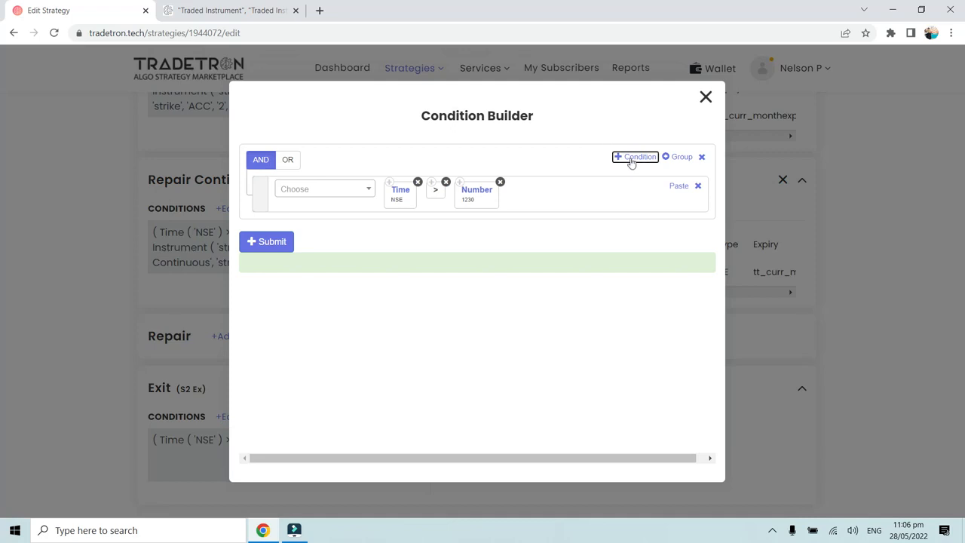
pyautogui.click(351, 233)
pyautogui.write('Traded')
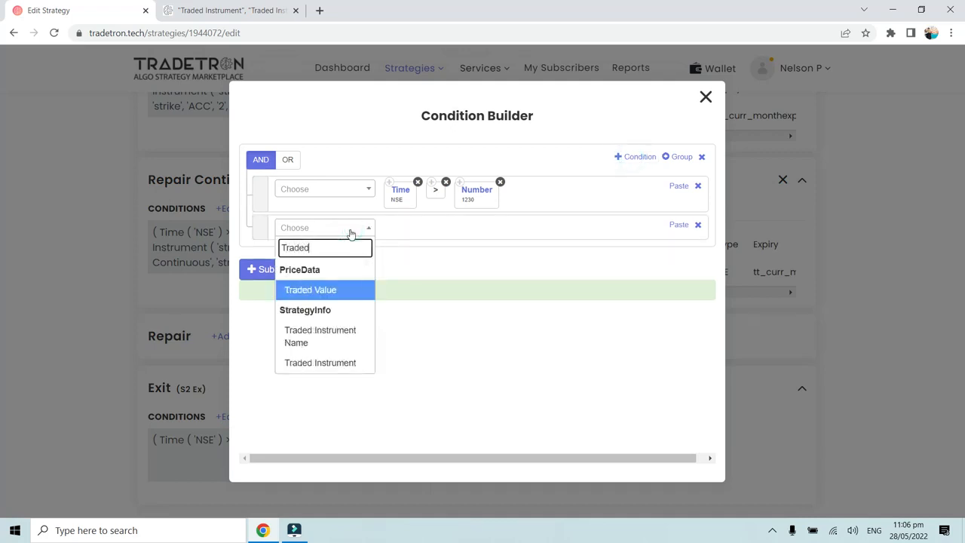
pyautogui.click(331, 361)
pyautogui.click(328, 224)
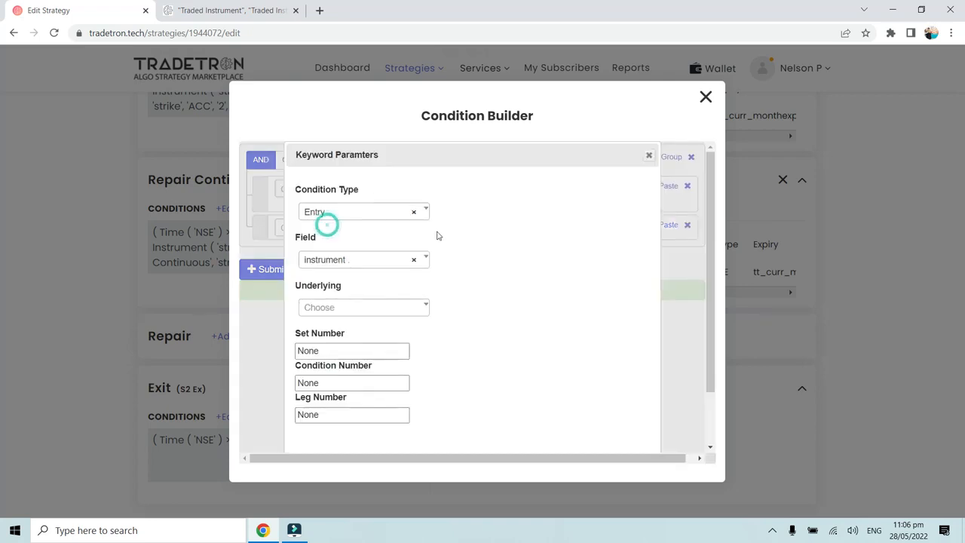
pyautogui.click(648, 154)
pyautogui.click(310, 232)
pyautogui.write('Traded')
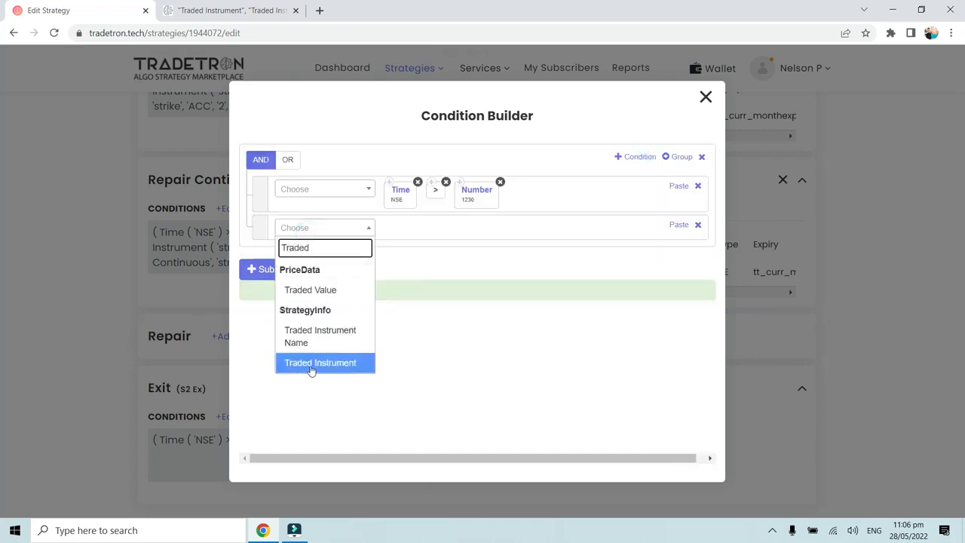
pyautogui.click(311, 363)
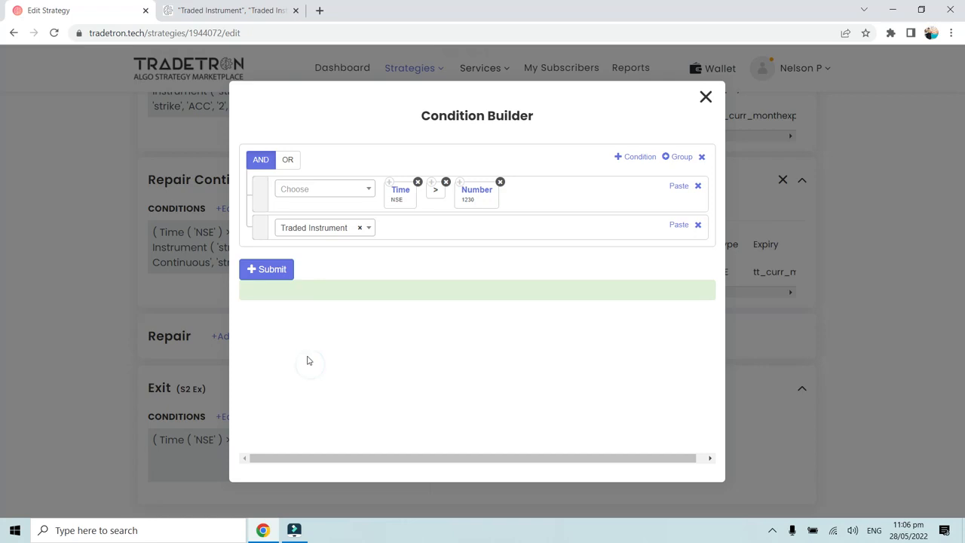
pyautogui.click(314, 262)
pyautogui.write('st')
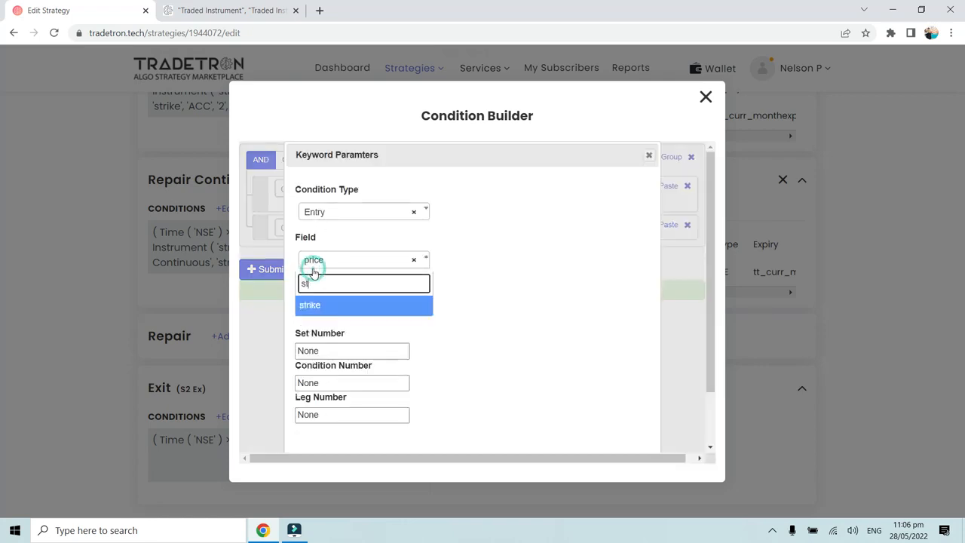
pyautogui.click(315, 309)
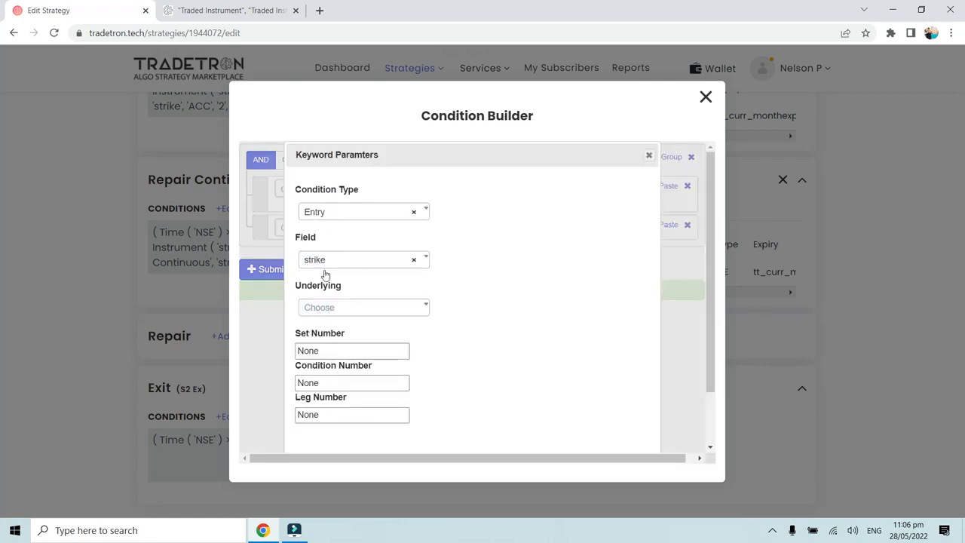
pyautogui.click(325, 213)
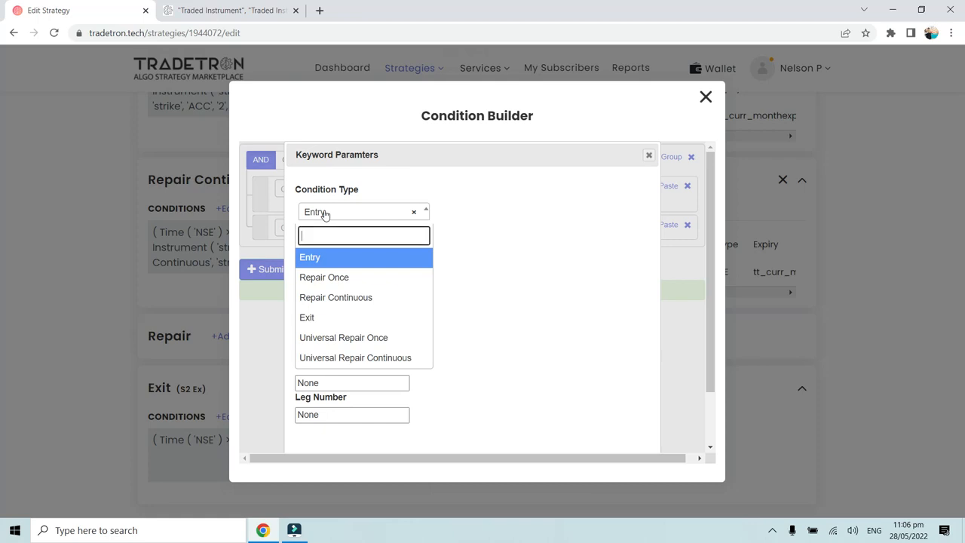
pyautogui.click(336, 297)
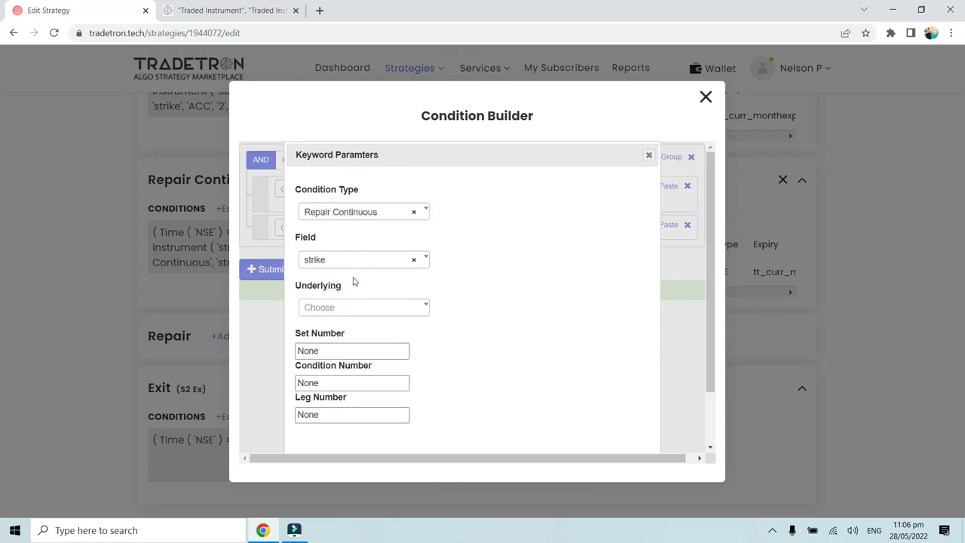
pyautogui.click(344, 316)
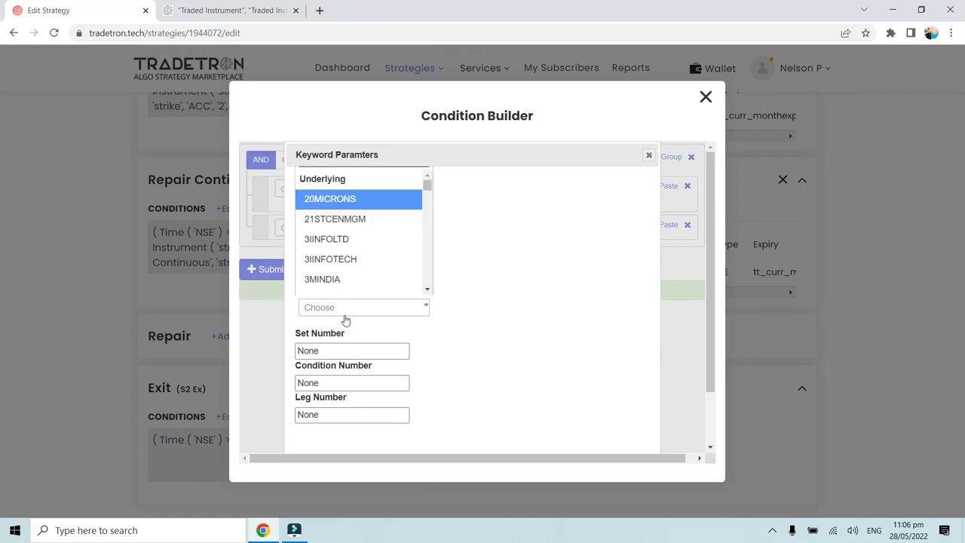
pyautogui.click(706, 97)
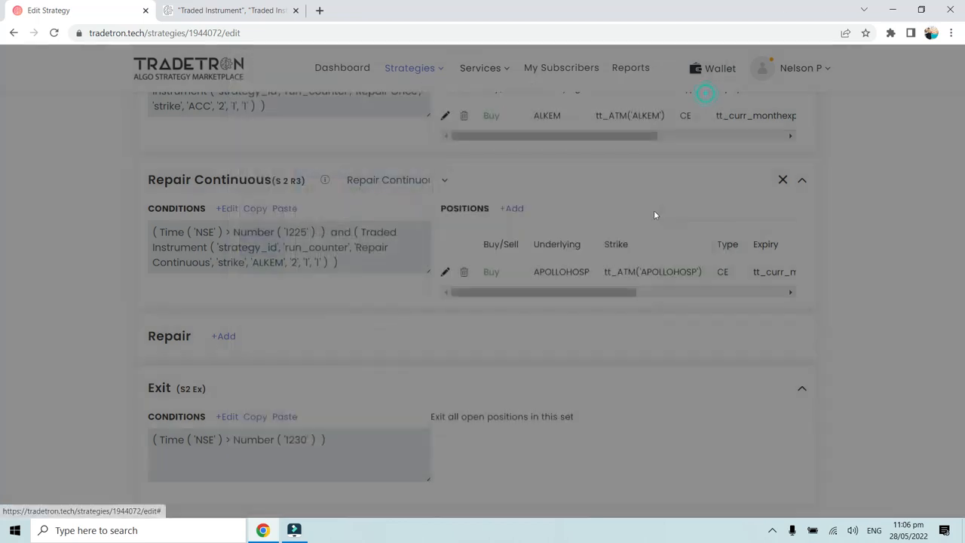
# - Add a second condition with the Traded Instrument keyword to Set 2's Exit block
pyautogui.click(228, 417)
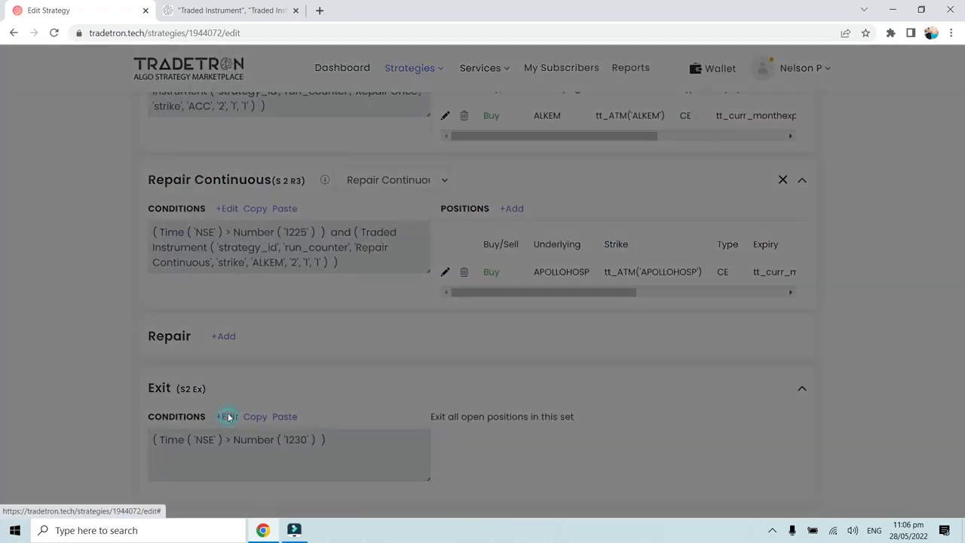
pyautogui.click(636, 157)
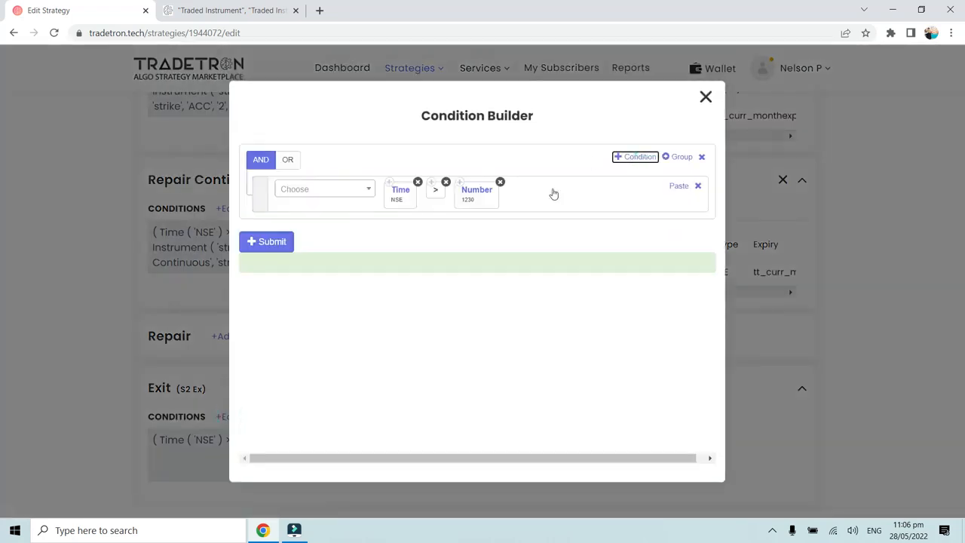
pyautogui.click(320, 229)
pyautogui.write('Tra')
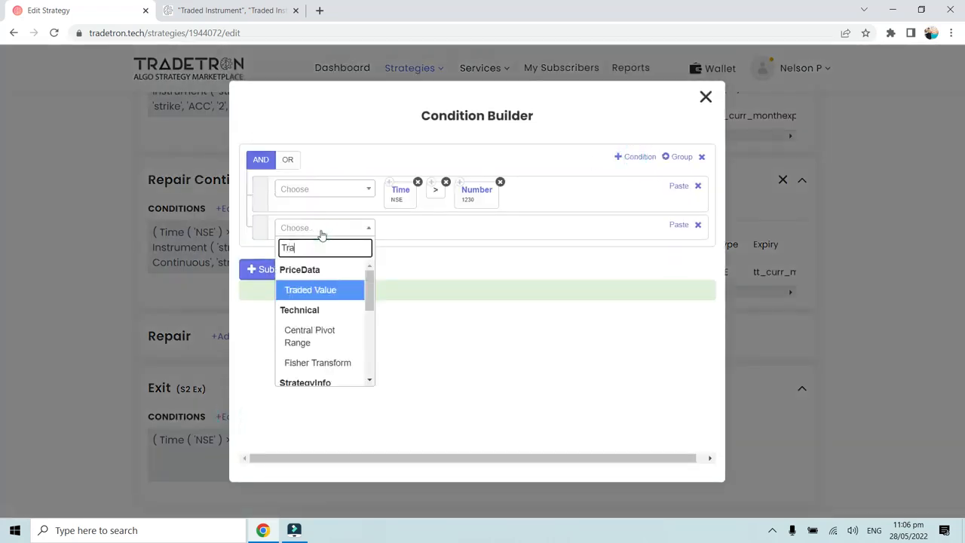
pyautogui.write('ded')
pyautogui.click(299, 332)
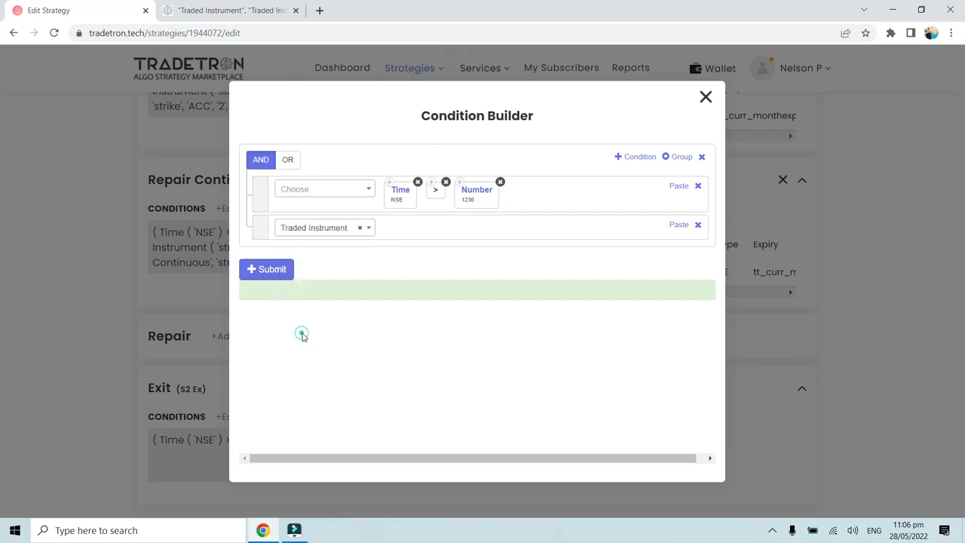
# - Set the Traded Instrument's condition type to Repair Continuous and its field to strike
pyautogui.click(345, 212)
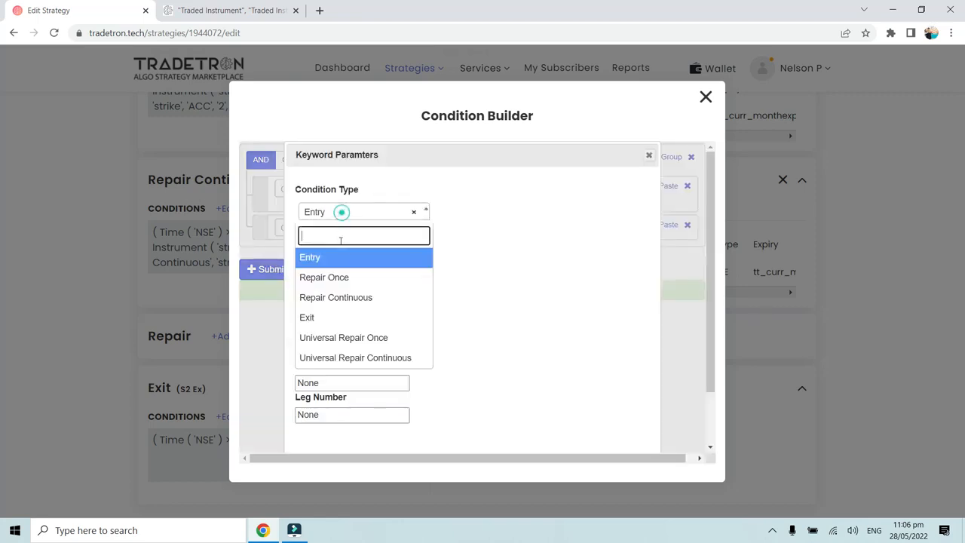
pyautogui.click(340, 298)
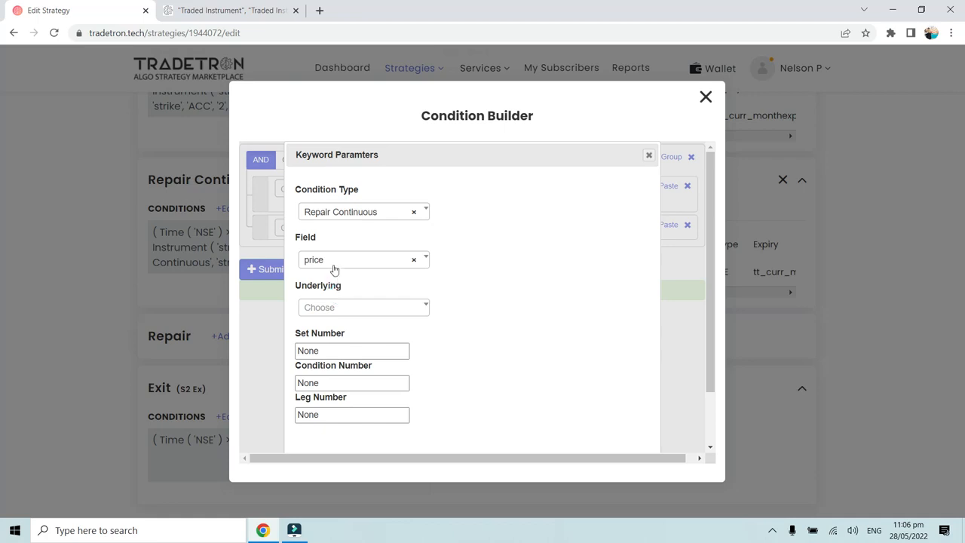
pyautogui.click(334, 261)
pyautogui.click(336, 324)
# - Choose APOLLOHOSP as the underlying of the Exit condition's Traded Instrument
pyautogui.click(338, 309)
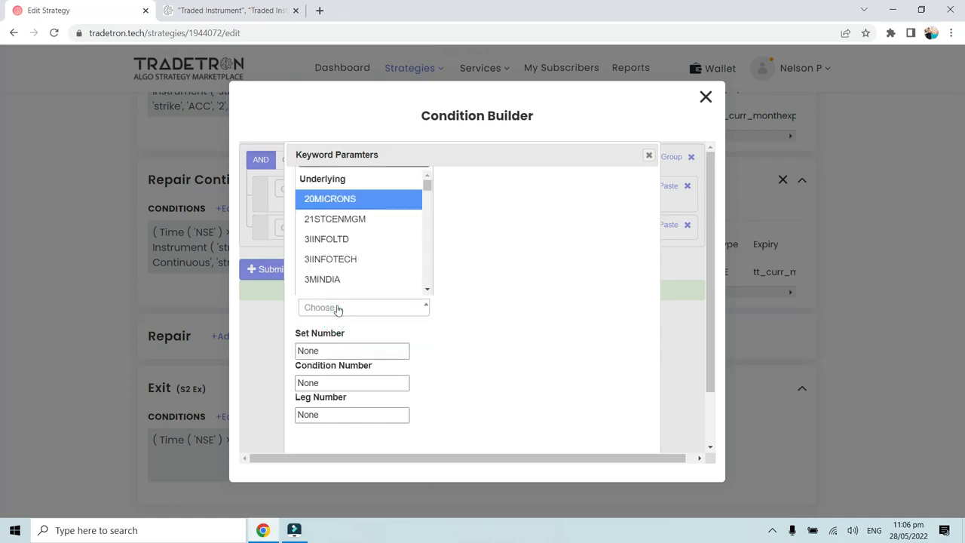
pyautogui.press('a')
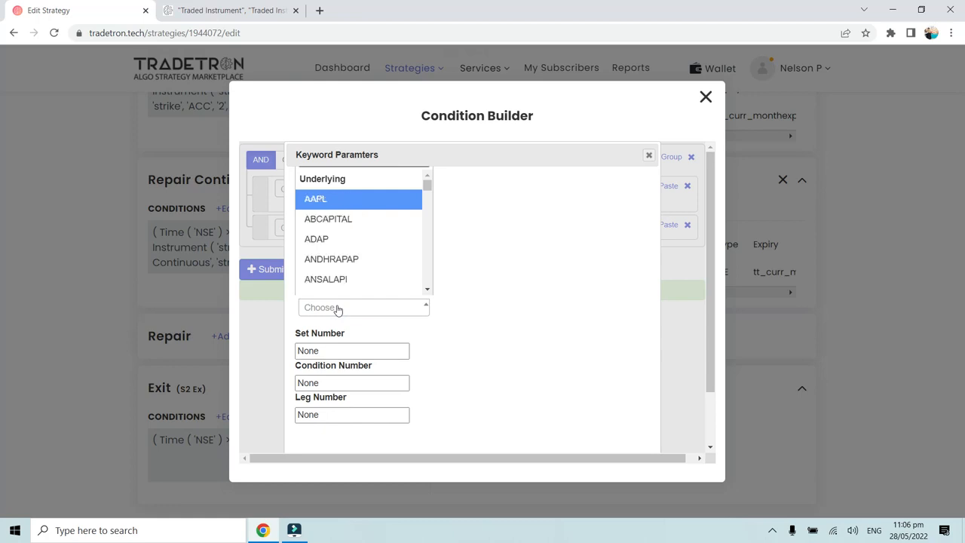
pyautogui.write('pll')
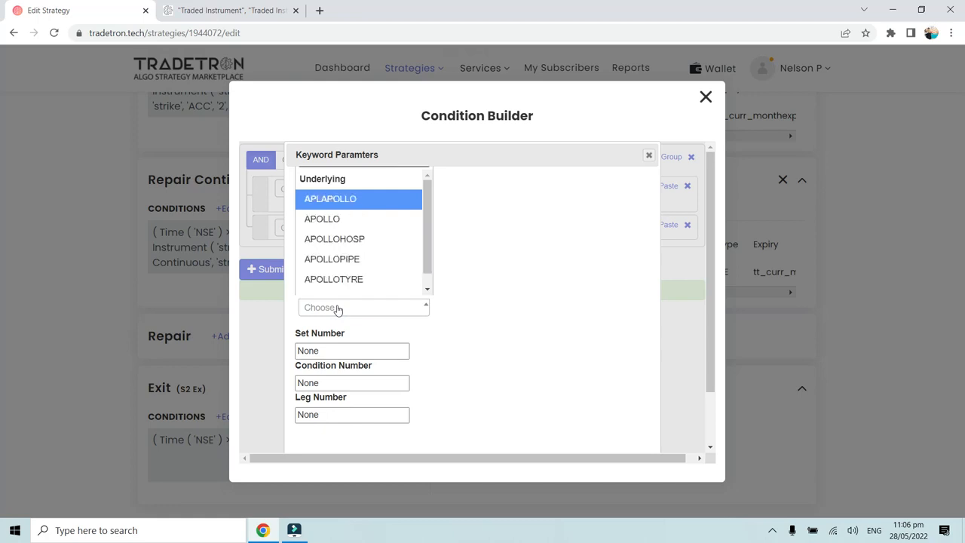
pyautogui.click(388, 238)
# - Set the APOLLOHOSP Traded Instrument's set number to 2 and its condition number to 2
pyautogui.click(317, 351)
pyautogui.doubleClick(317, 351)
pyautogui.write('2')
pyautogui.click(325, 384)
pyautogui.doubleClick(322, 383)
pyautogui.write('2')
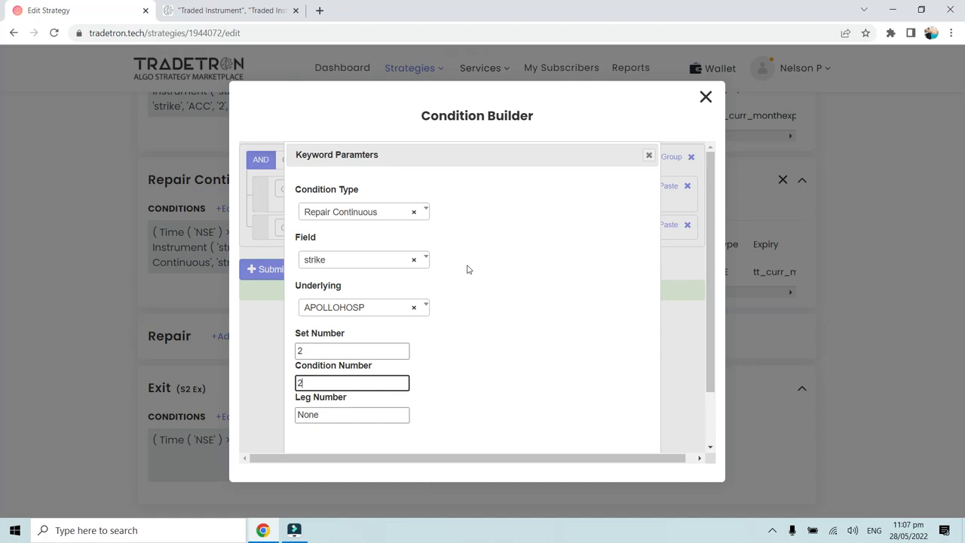
# - Set the APOLLOHOSP Traded Instrument's leg number to 1 and submit Set 2's Exit conditions
pyautogui.press('Tab')
pyautogui.hotkey('ctrl', 'a')
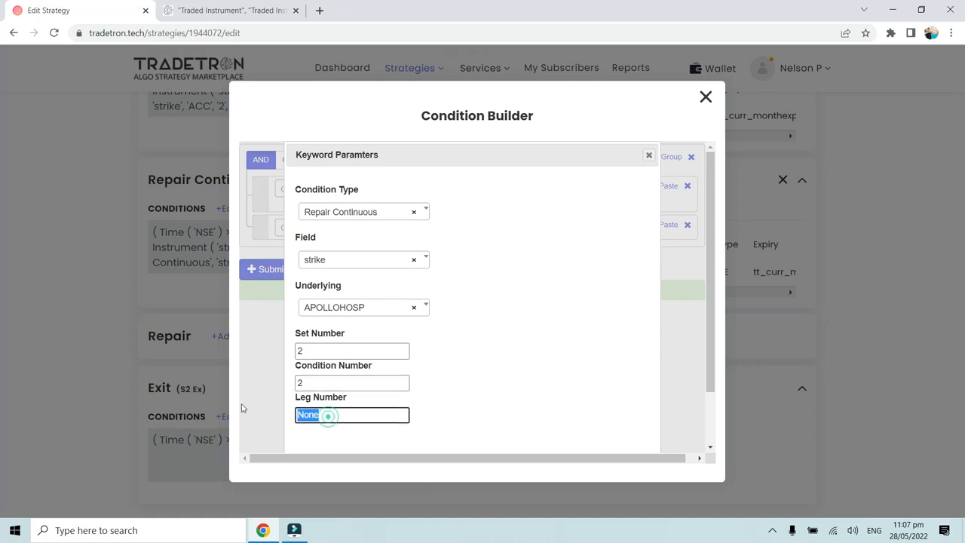
pyautogui.write('1')
pyautogui.scroll(-1, 513, 440)
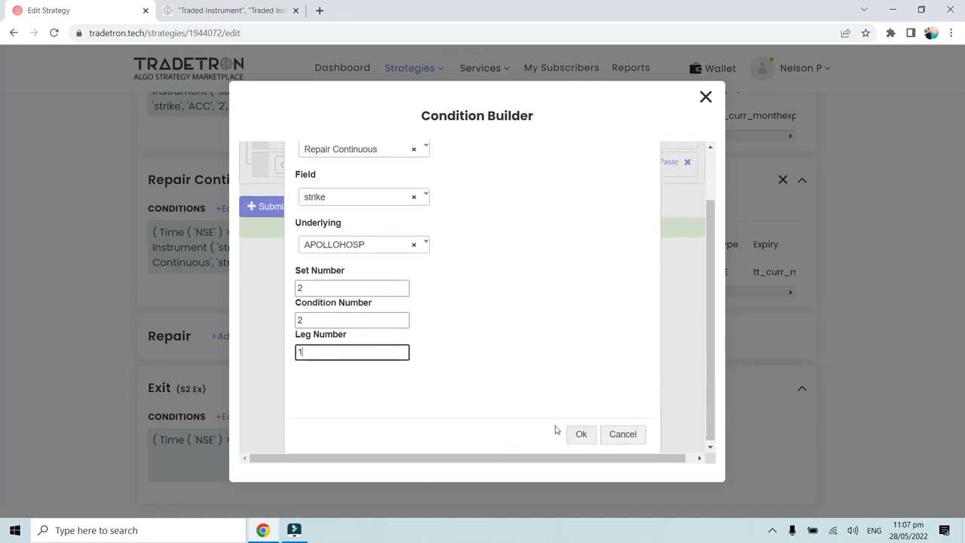
pyautogui.click(581, 435)
pyautogui.click(255, 280)
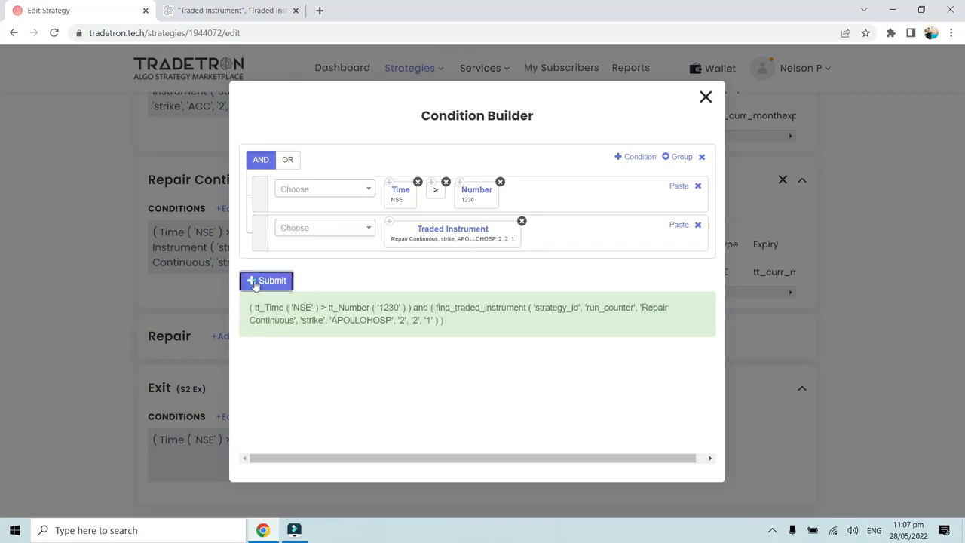
pyautogui.click(705, 98)
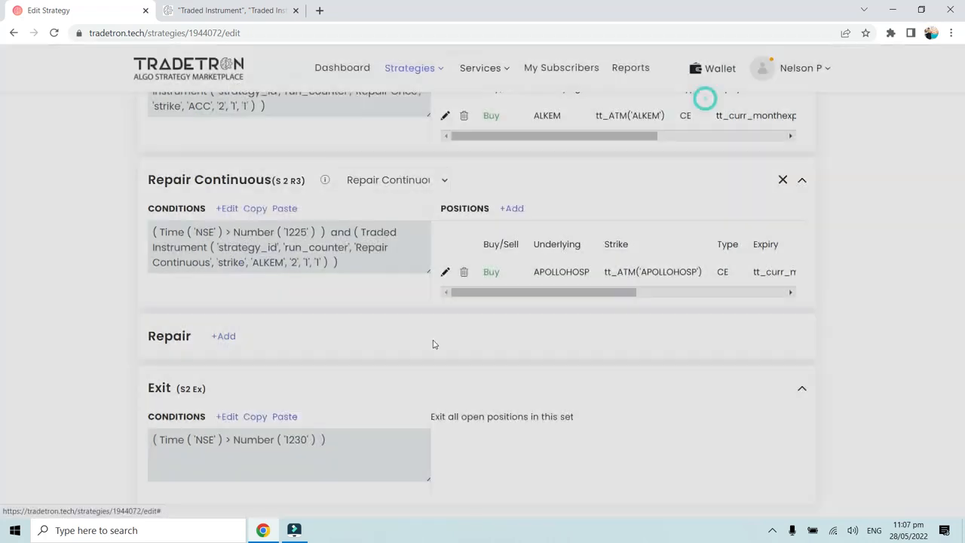
# - Review the set and condition numbering of Set 2's Repair Once and Repair Continuous blocks down to the Exit block
pyautogui.scroll(2, 437, 354)
pyautogui.scroll(6, 189, 305)
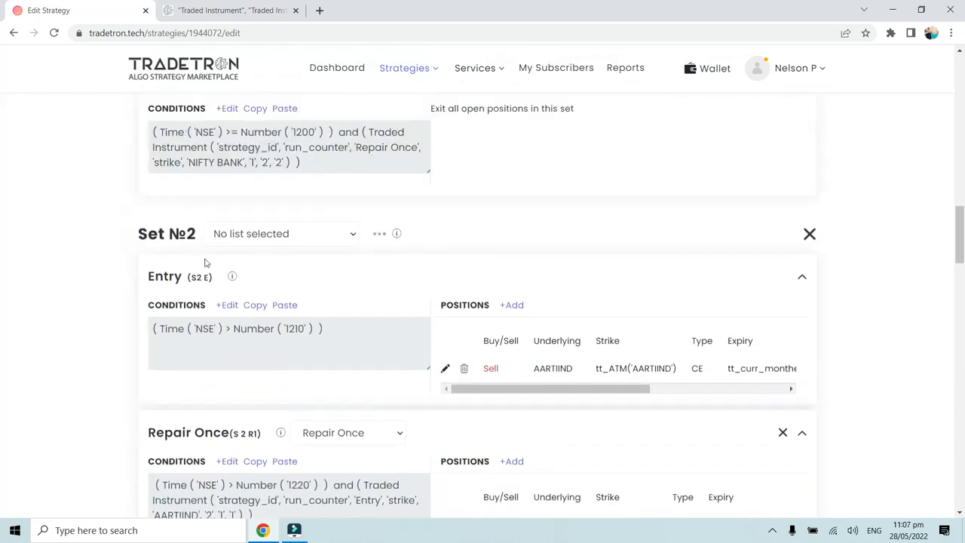
pyautogui.scroll(-1, 204, 301)
pyautogui.moveTo(151, 370); pyautogui.dragTo(262, 370)
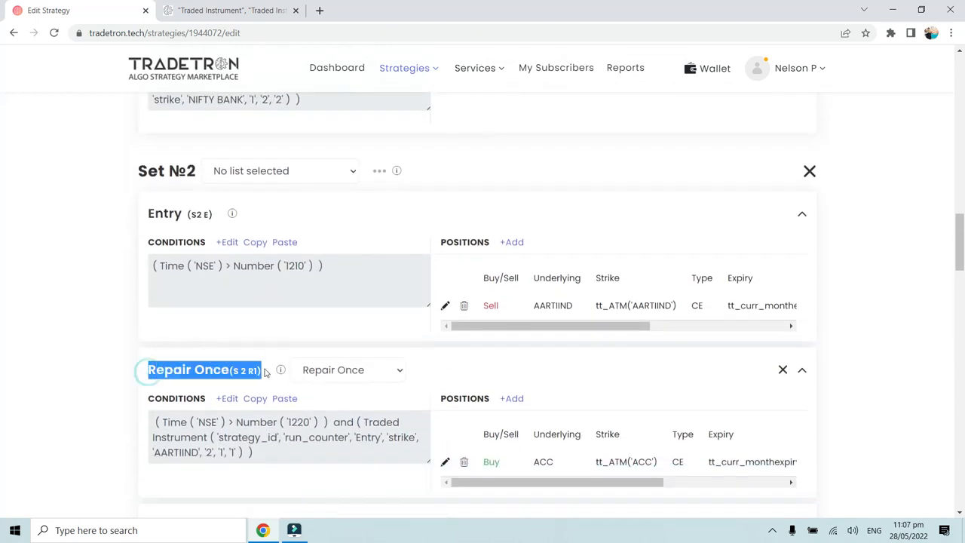
pyautogui.scroll(-3, 166, 346)
pyautogui.moveTo(149, 339); pyautogui.dragTo(308, 340)
pyautogui.scroll(-2, 226, 362)
pyautogui.moveTo(148, 368); pyautogui.dragTo(306, 369)
pyautogui.scroll(-3, 309, 377)
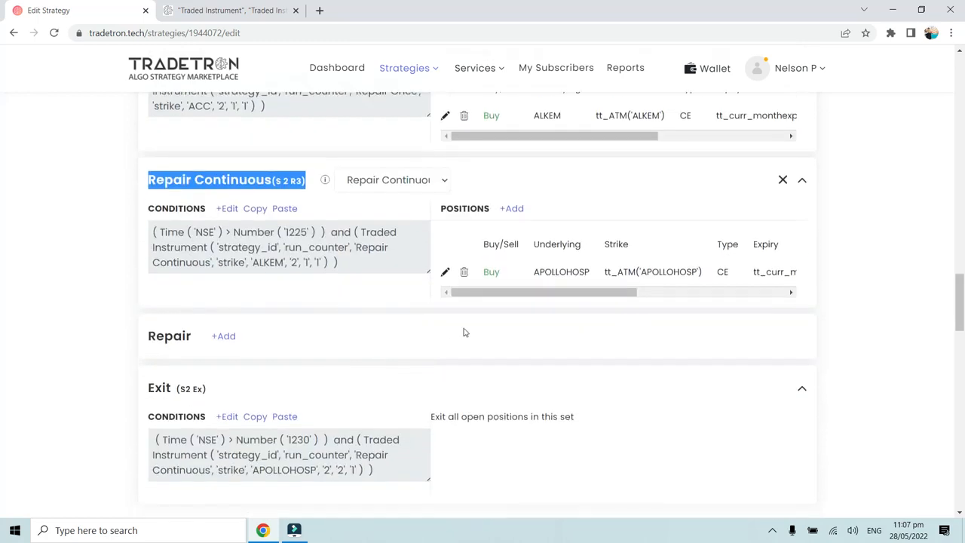
# - Trace the APOLLOHOSP position back through Set 2's repair blocks to check which condition and leg numbers the Exit block references
pyautogui.click(535, 271)
pyautogui.doubleClick(536, 272)
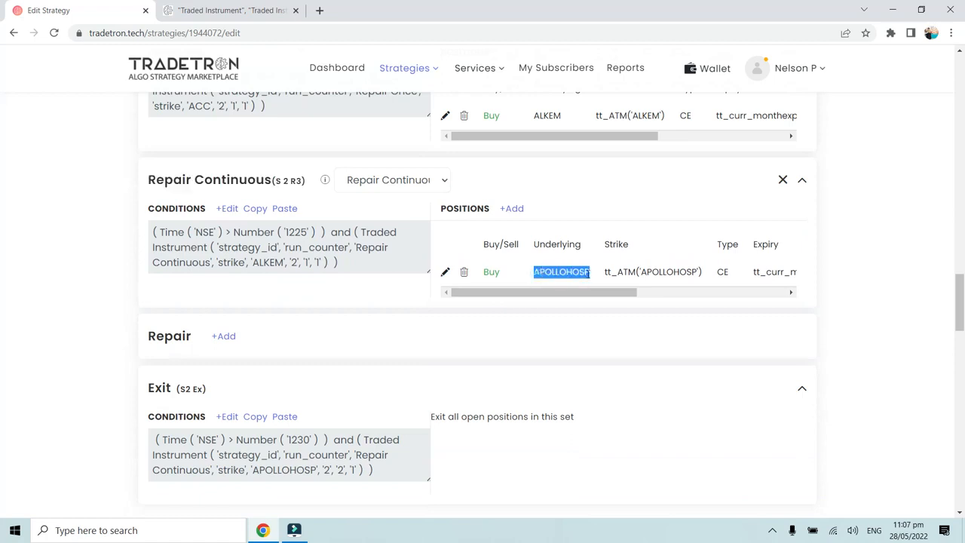
pyautogui.click(582, 272)
pyautogui.scroll(4, 346, 325)
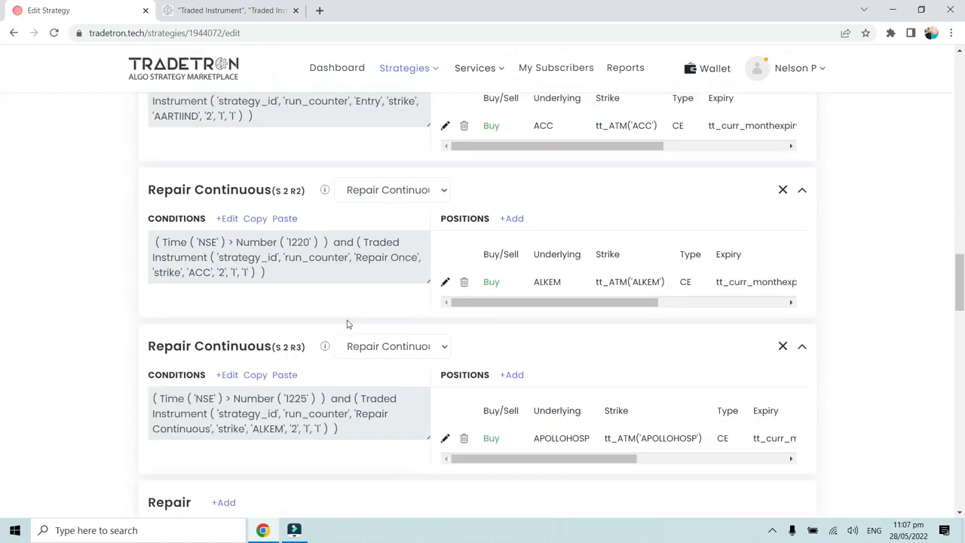
pyautogui.scroll(3, 266, 266)
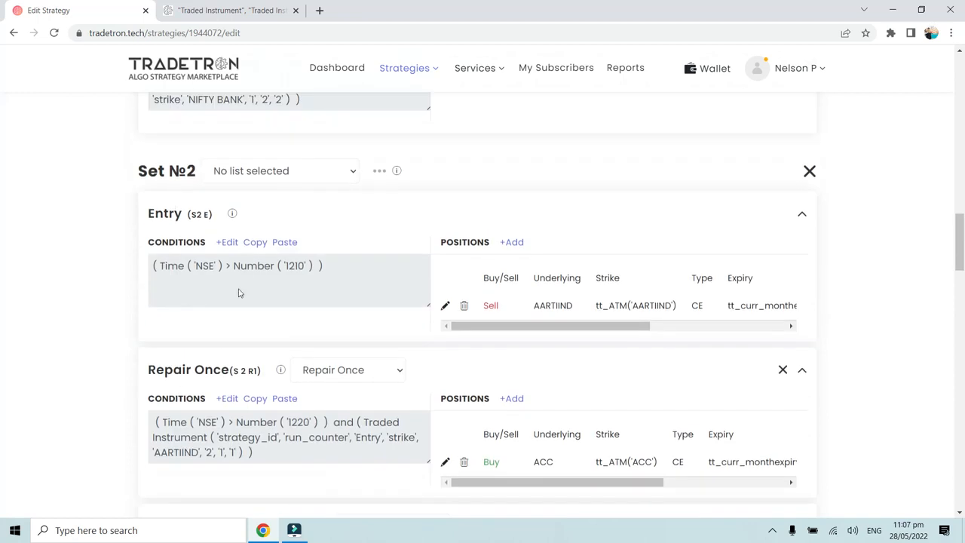
pyautogui.scroll(-3, 236, 291)
pyautogui.scroll(-2, 217, 300)
pyautogui.moveTo(154, 311); pyautogui.dragTo(278, 306)
pyautogui.scroll(-2, 237, 367)
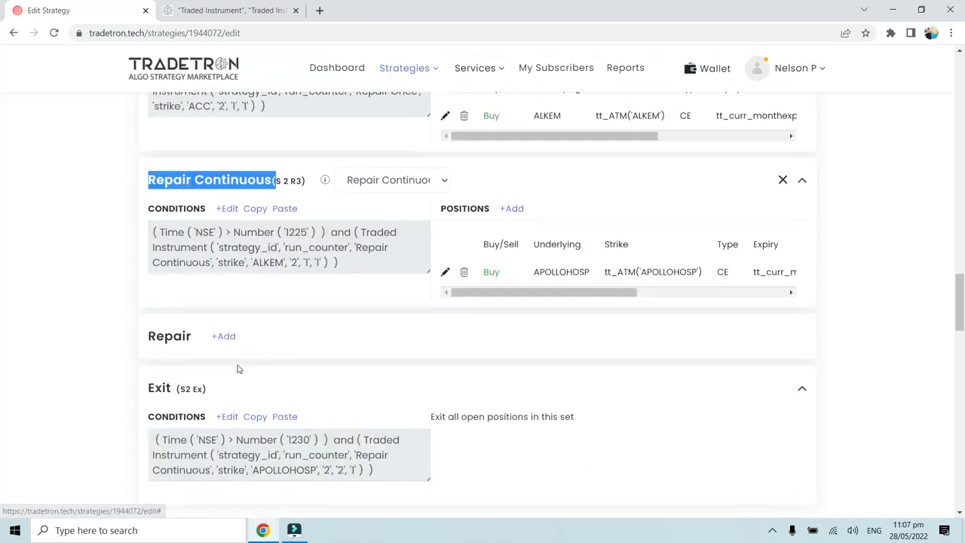
# - Reopen Set 2's Exit conditions in the Condition Builder and resubmit them unchanged
pyautogui.click(226, 416)
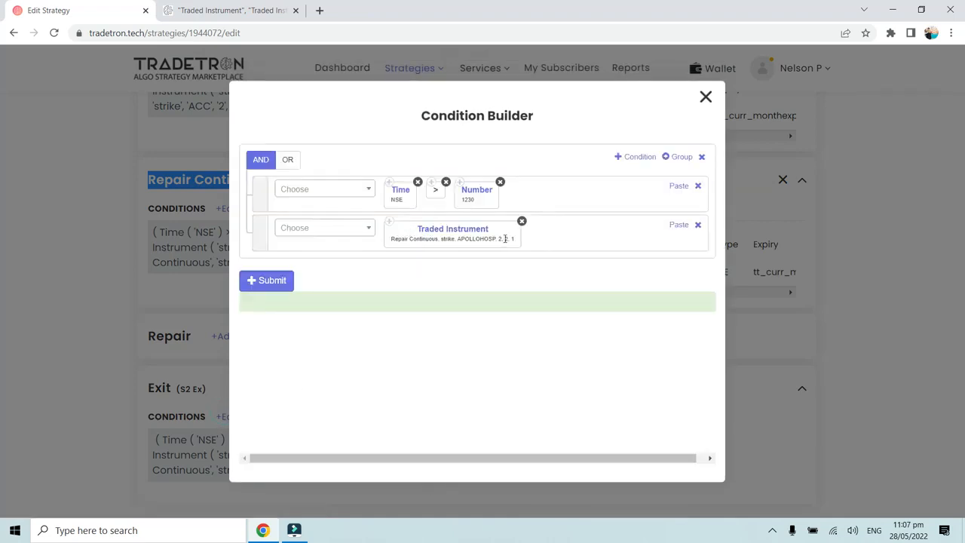
pyautogui.click(265, 280)
pyautogui.click(705, 97)
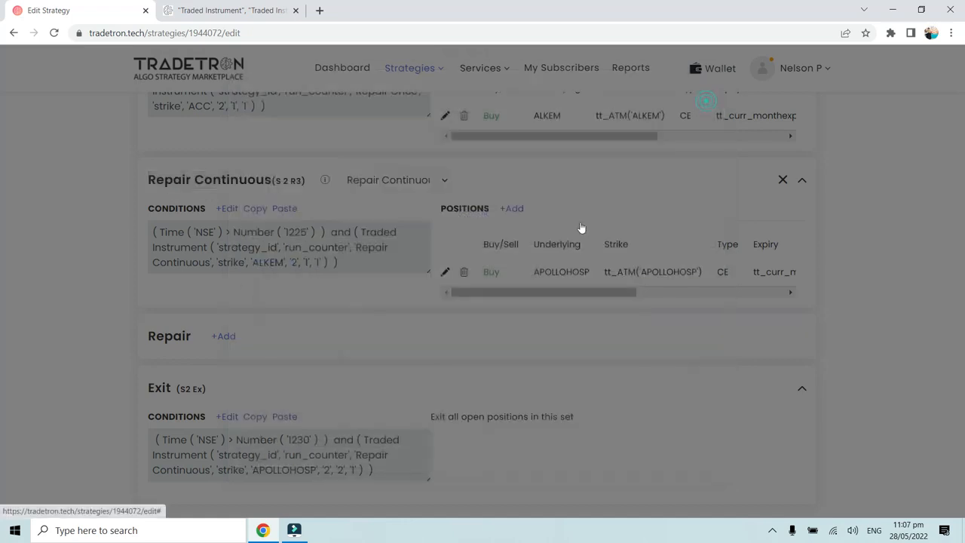
# - Save the strategy with the updated Set 2 conditions and dismiss the confirmation
pyautogui.scroll(-3, 405, 403)
pyautogui.scroll(-6, 405, 402)
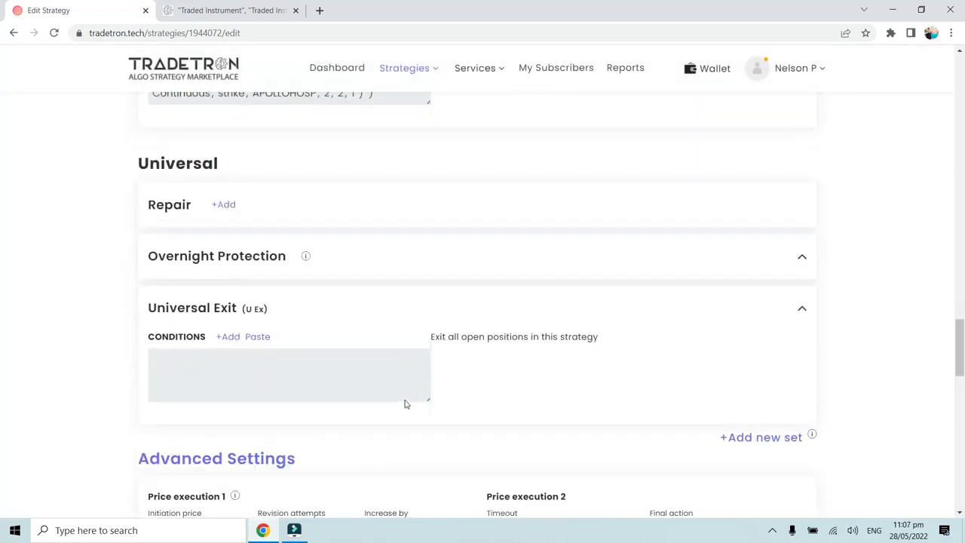
pyautogui.scroll(-6, 405, 404)
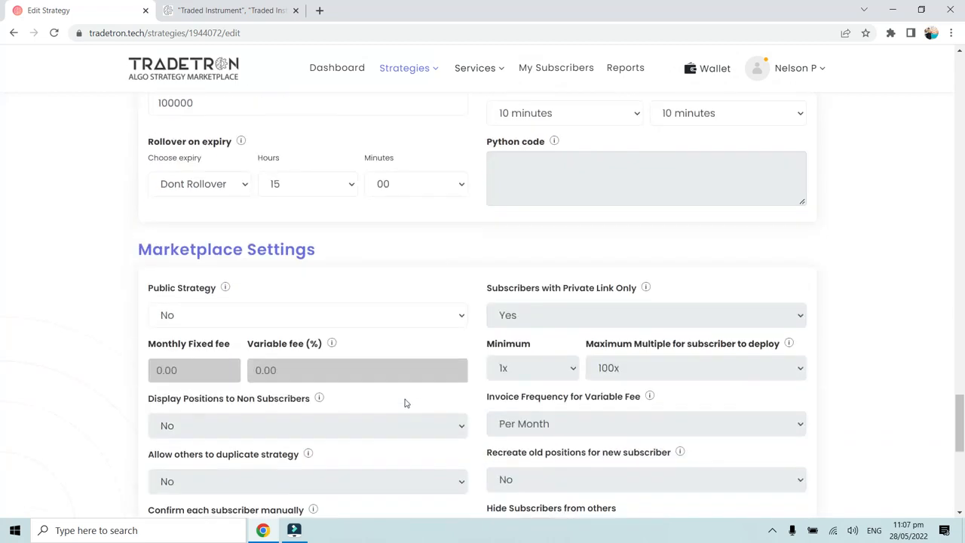
pyautogui.click(471, 475)
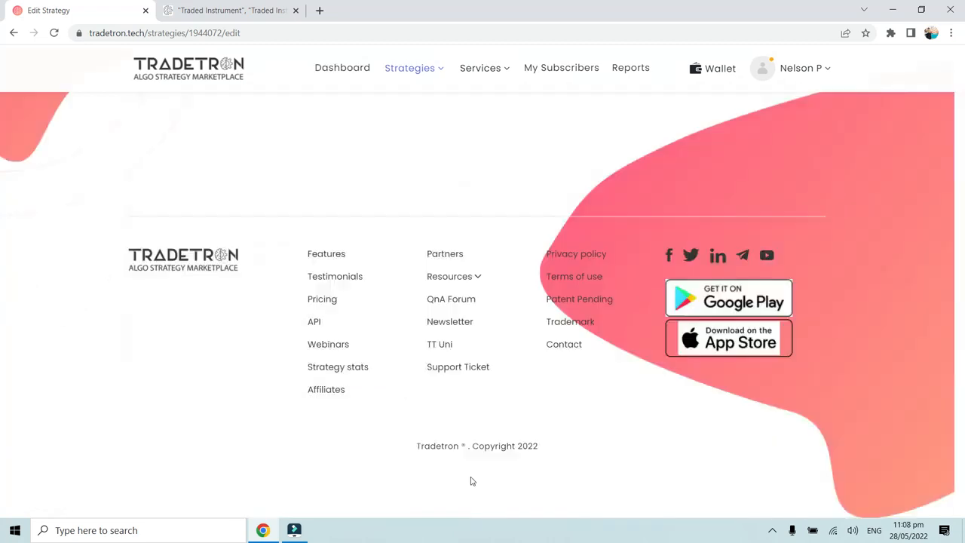
pyautogui.click(551, 373)
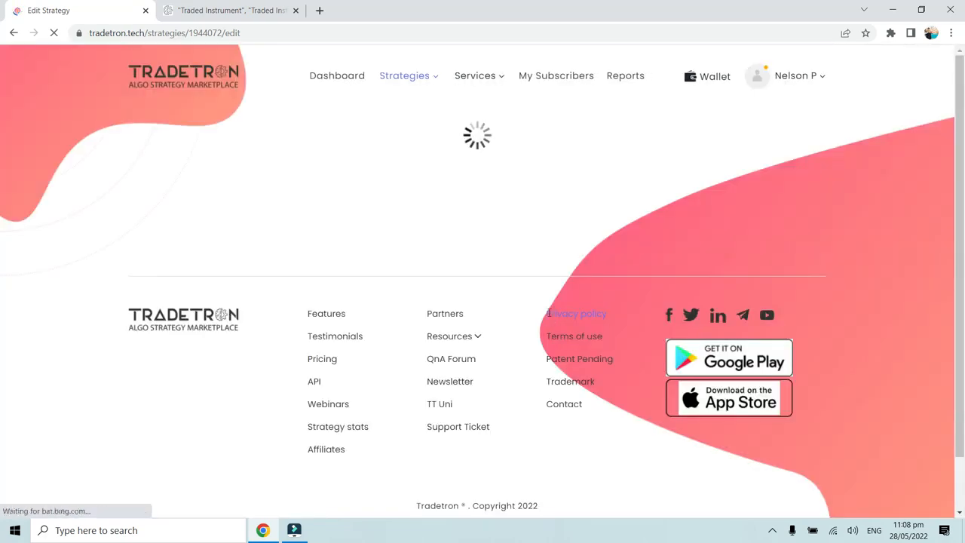
# - Examine the strikes and option types of the three NIFTY BANK legs in Set 1's Entry block
pyautogui.scroll(-3, 548, 315)
pyautogui.scroll(-2, 549, 313)
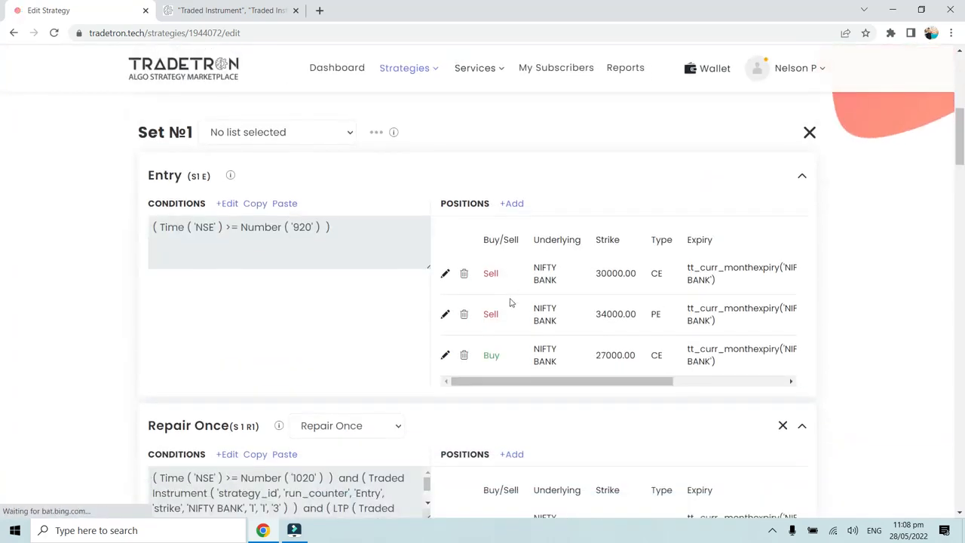
pyautogui.moveTo(137, 132); pyautogui.dragTo(187, 132)
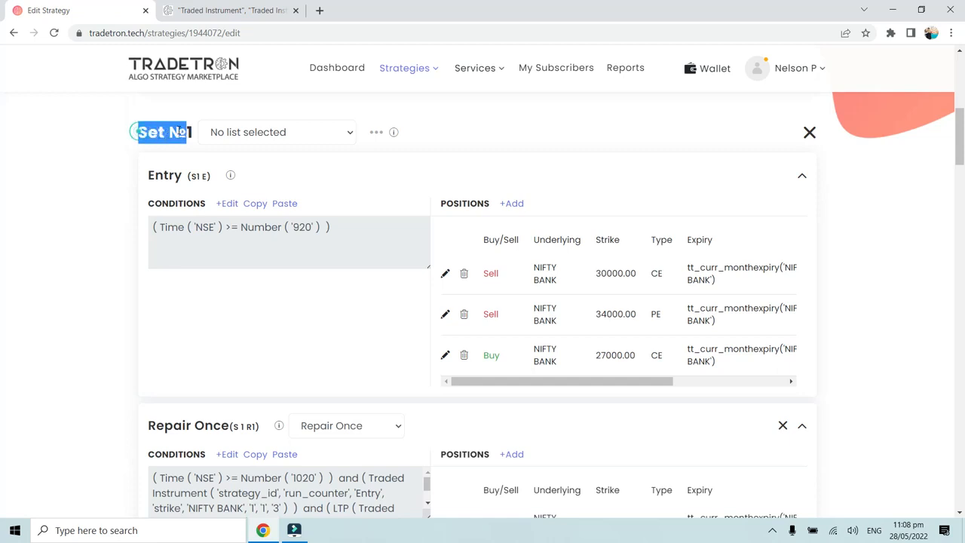
pyautogui.click(595, 279)
pyautogui.moveTo(595, 279); pyautogui.dragTo(637, 281)
pyautogui.click(647, 277)
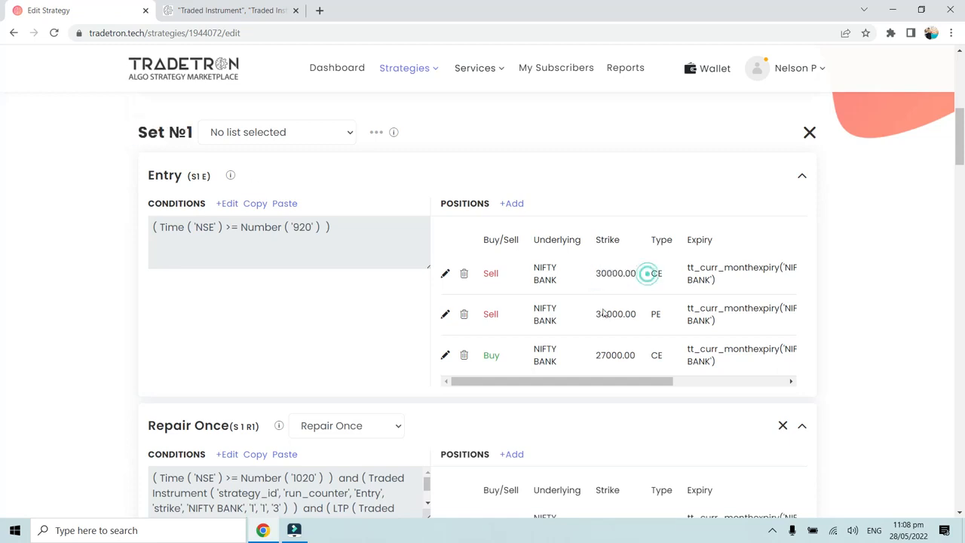
pyautogui.doubleClick(595, 314)
pyautogui.doubleClick(657, 314)
pyautogui.click(660, 315)
pyautogui.doubleClick(605, 353)
pyautogui.click(656, 355)
pyautogui.click(657, 355)
# - Inspect the Traded Instrument and LTP conditions of Set 1's first Repair Once block against the Entry legs
pyautogui.scroll(-3, 203, 187)
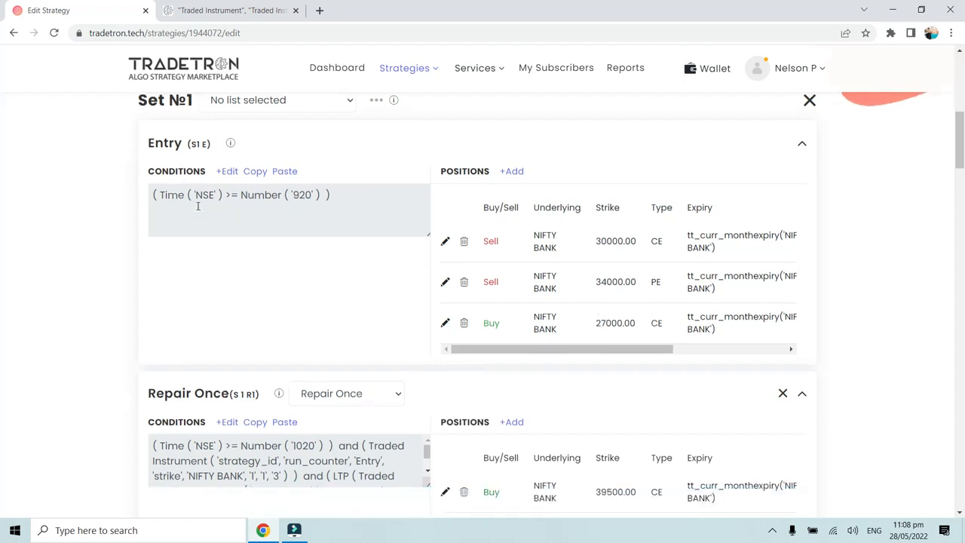
pyautogui.scroll(1, 202, 189)
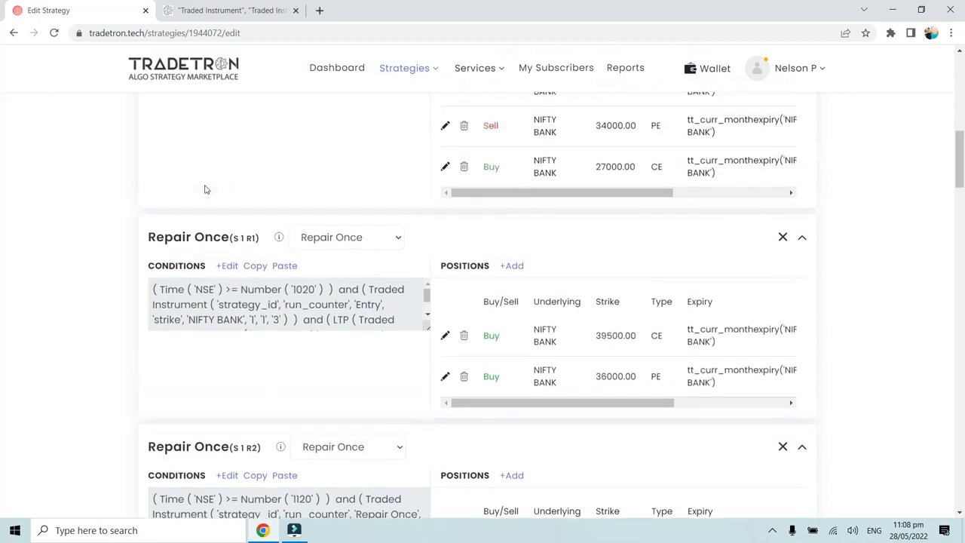
pyautogui.scroll(3, 222, 254)
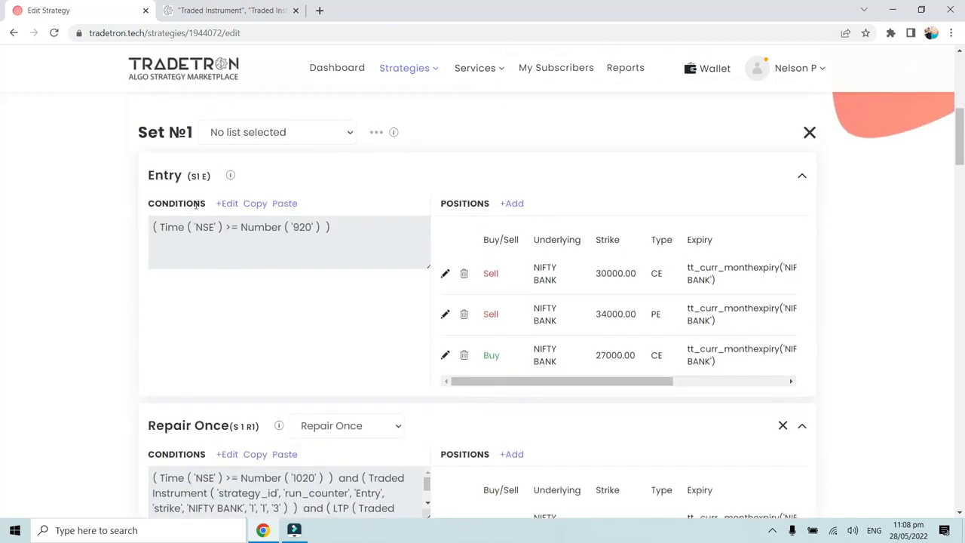
pyautogui.scroll(-3, 215, 272)
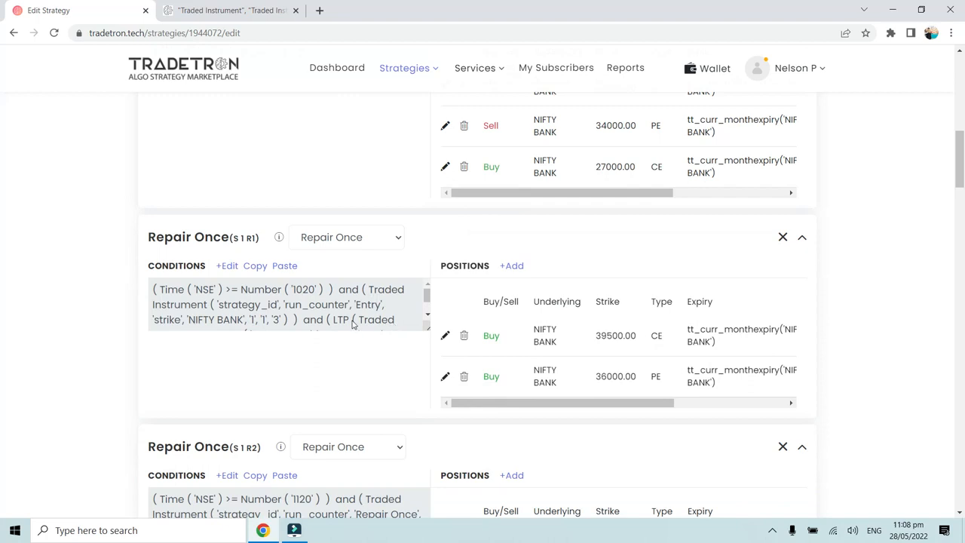
pyautogui.click(227, 265)
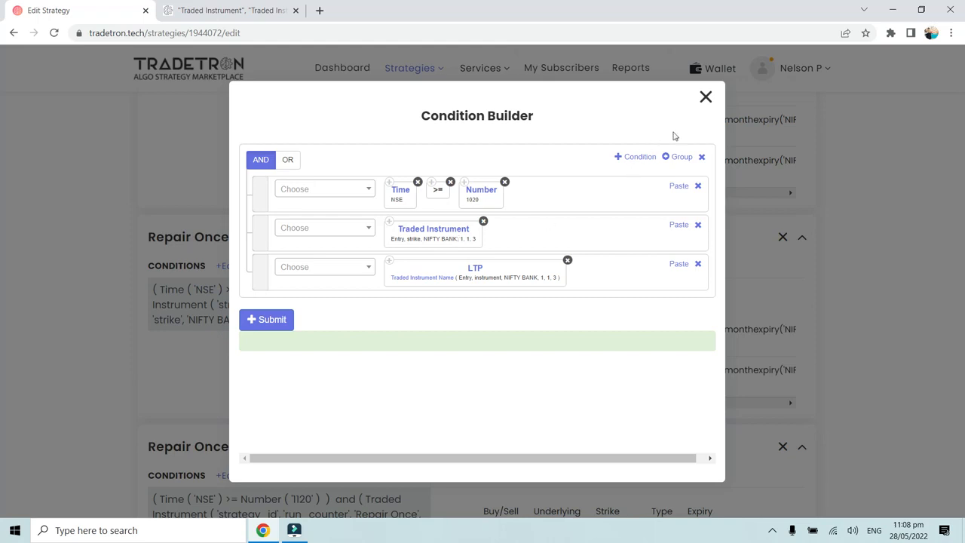
pyautogui.click(704, 98)
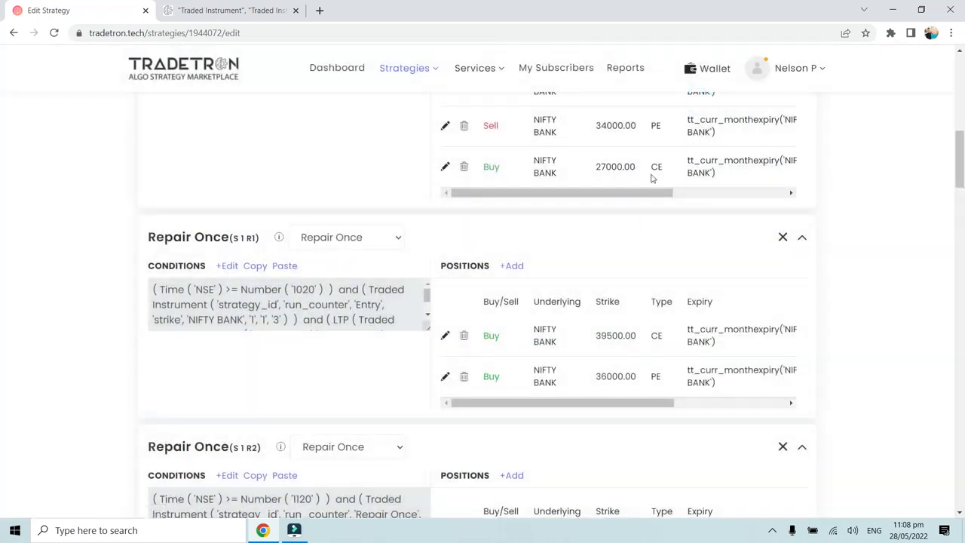
pyautogui.click(229, 266)
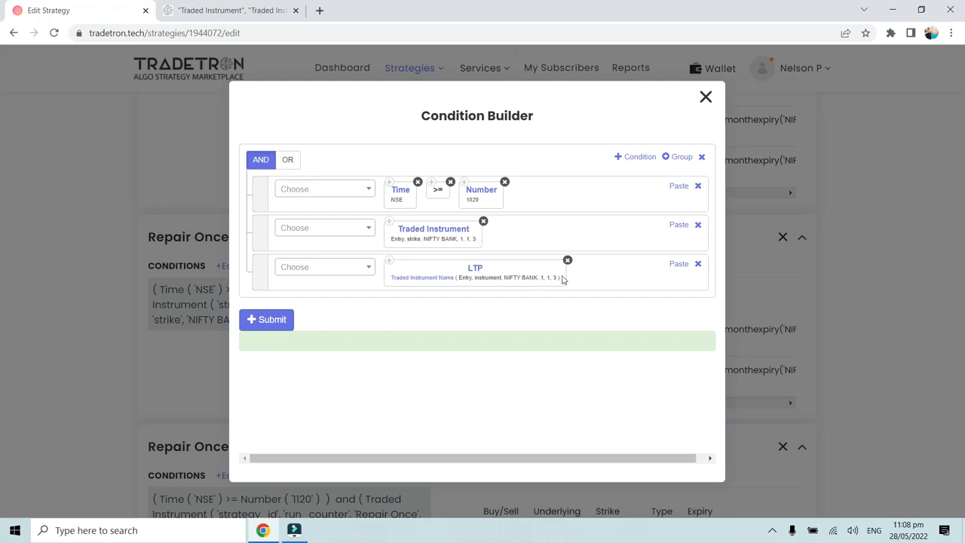
pyautogui.click(705, 98)
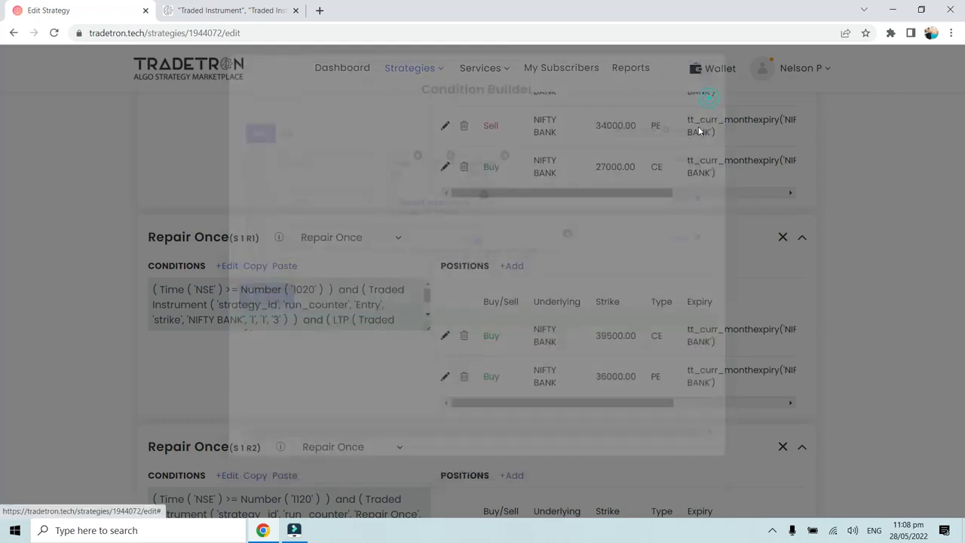
# - Compare the Traded Instrument condition of Set 1's second Repair Once block with the second leg of the first Repair Once block
pyautogui.scroll(-3, 558, 260)
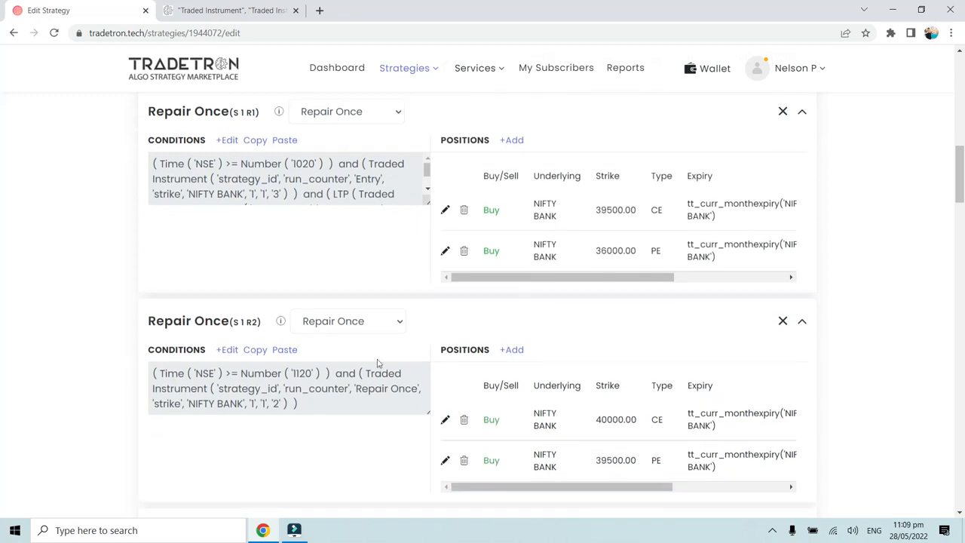
pyautogui.scroll(1, 535, 256)
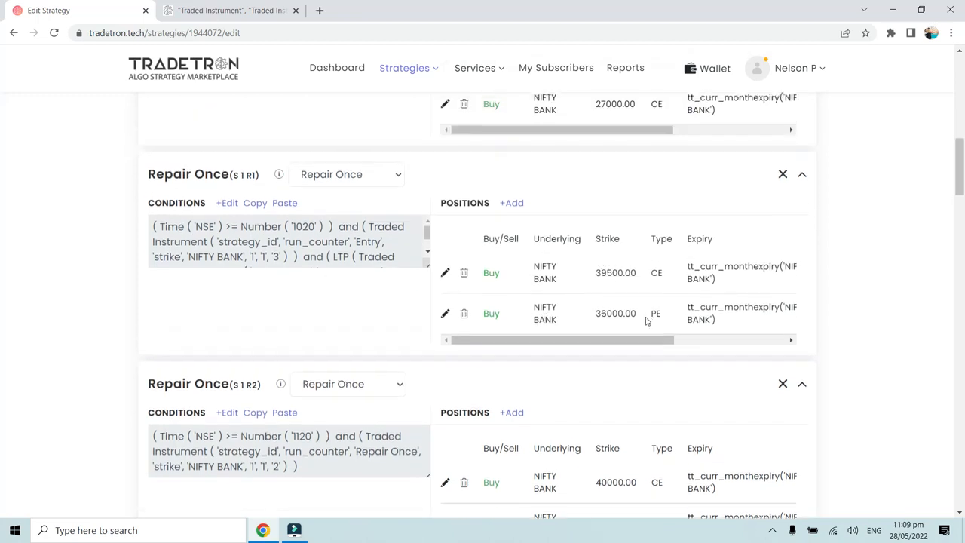
pyautogui.scroll(-1, 368, 388)
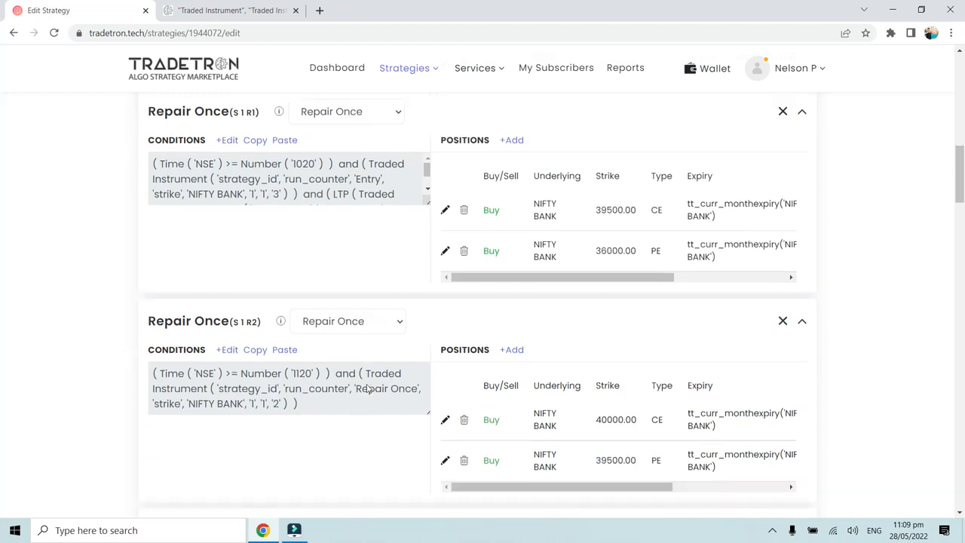
pyautogui.doubleClick(598, 250)
pyautogui.click(634, 250)
pyautogui.click(230, 350)
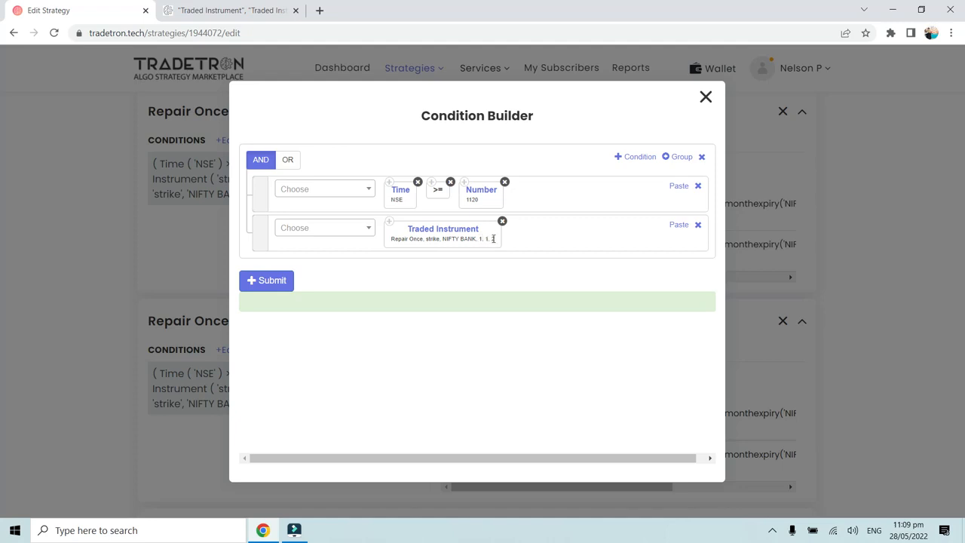
pyautogui.click(705, 97)
pyautogui.moveTo(596, 251); pyautogui.dragTo(637, 250)
pyautogui.click(632, 252)
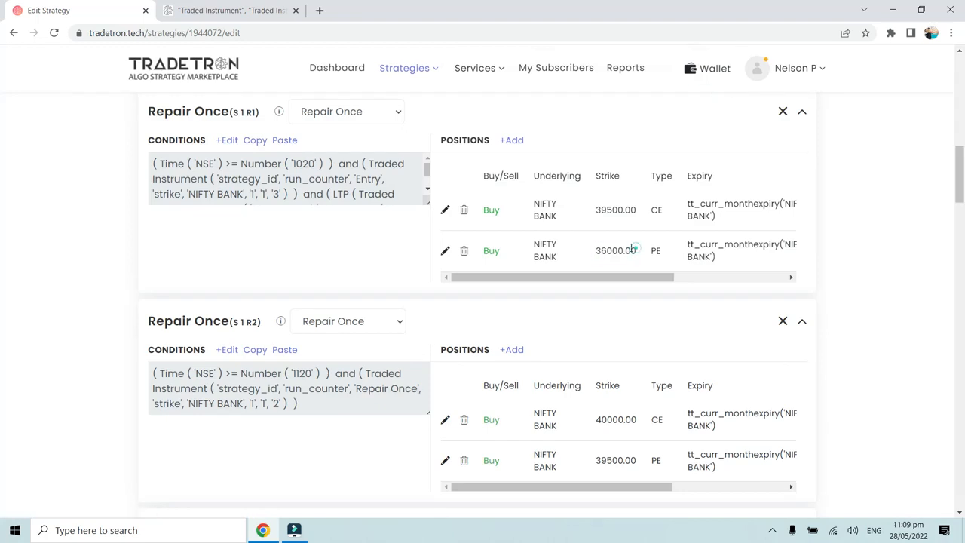
# - Compare Set 1's Exit condition with the second leg of the second Repair Once block, and return to Set 1's Entry block
pyautogui.scroll(-3, 627, 253)
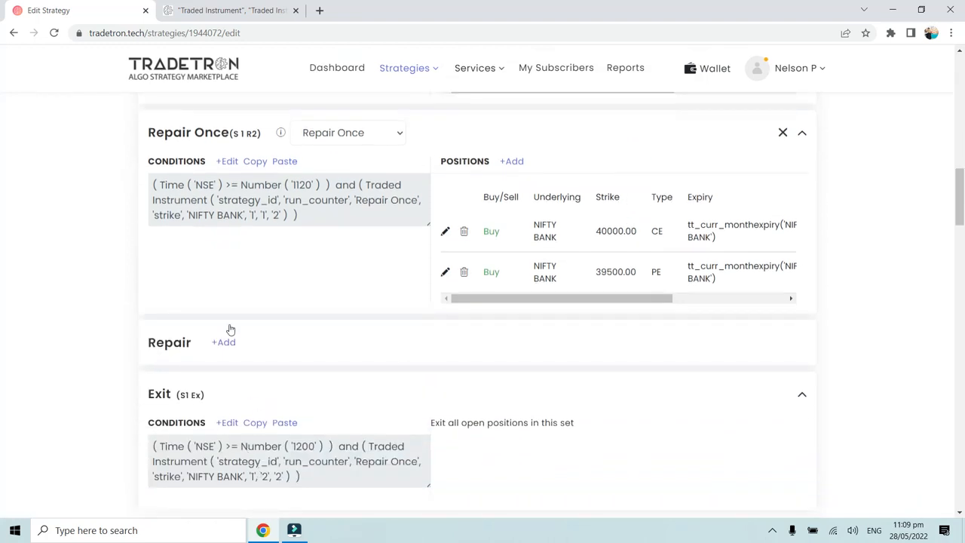
pyautogui.click(253, 216)
pyautogui.moveTo(597, 273); pyautogui.dragTo(631, 272)
pyautogui.scroll(4, 505, 283)
pyautogui.scroll(2, 241, 210)
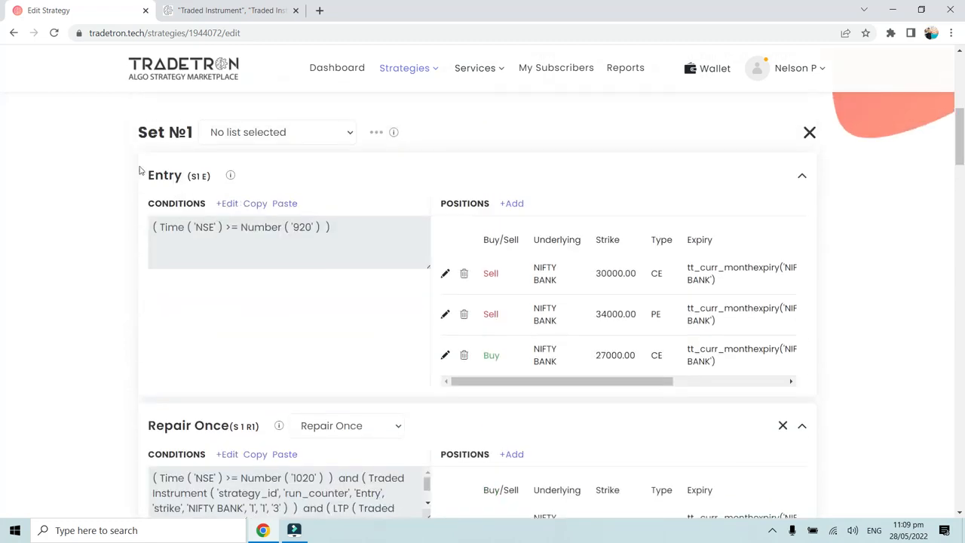
# - Trace the set, condition and leg numbers of the NIFTY BANK PE leg in Set 1's second Repair Once block
pyautogui.scroll(-3, 237, 224)
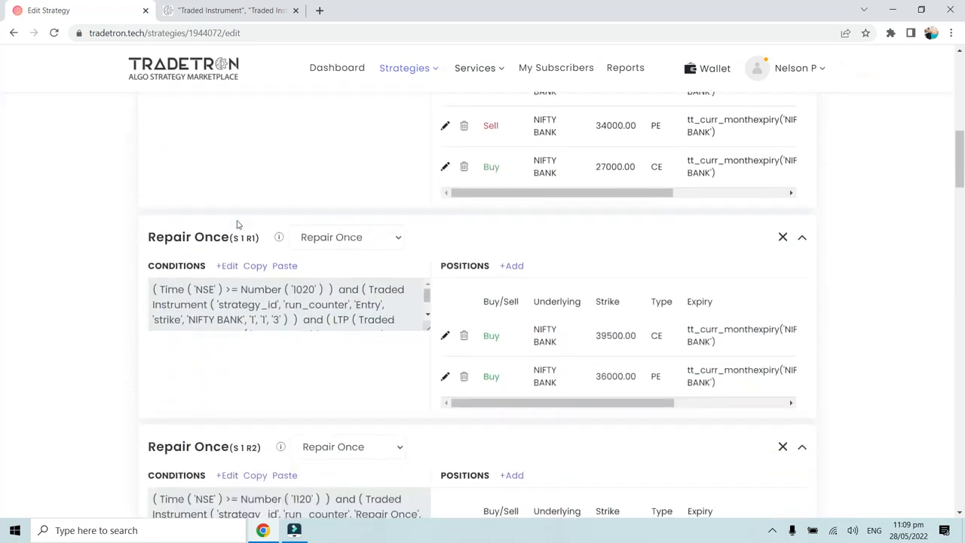
pyautogui.scroll(3, 237, 224)
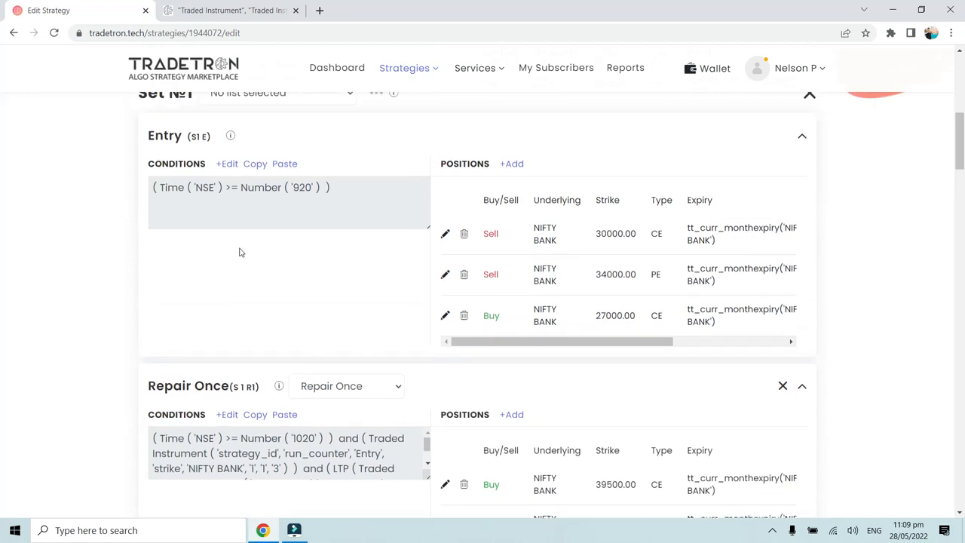
pyautogui.moveTo(142, 131); pyautogui.dragTo(208, 138)
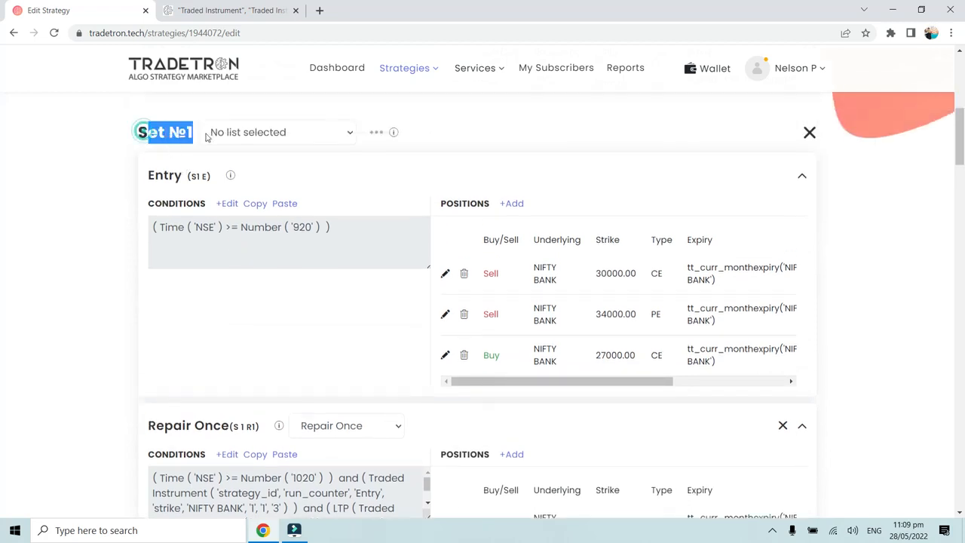
pyautogui.scroll(-4, 205, 275)
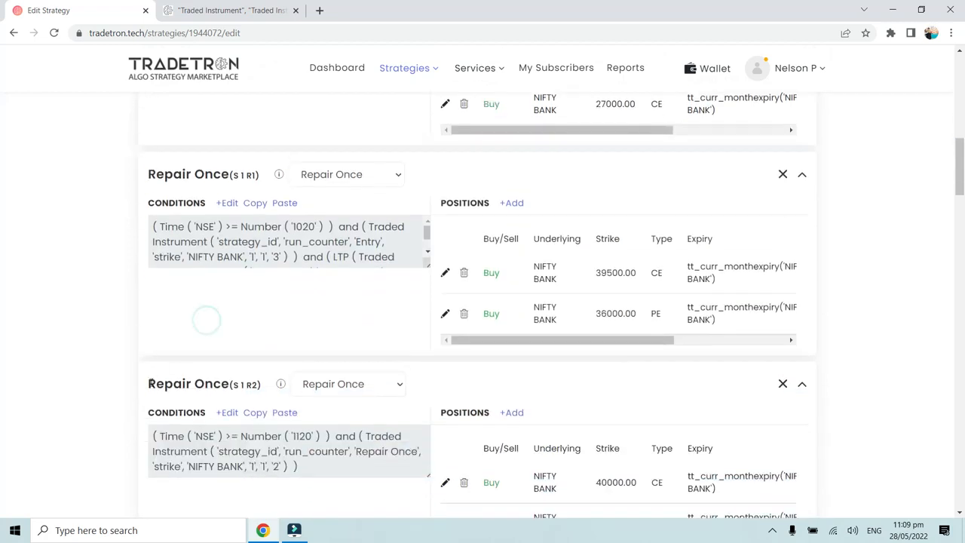
pyautogui.moveTo(149, 382); pyautogui.dragTo(262, 385)
pyautogui.click(236, 386)
pyautogui.scroll(-2, 233, 389)
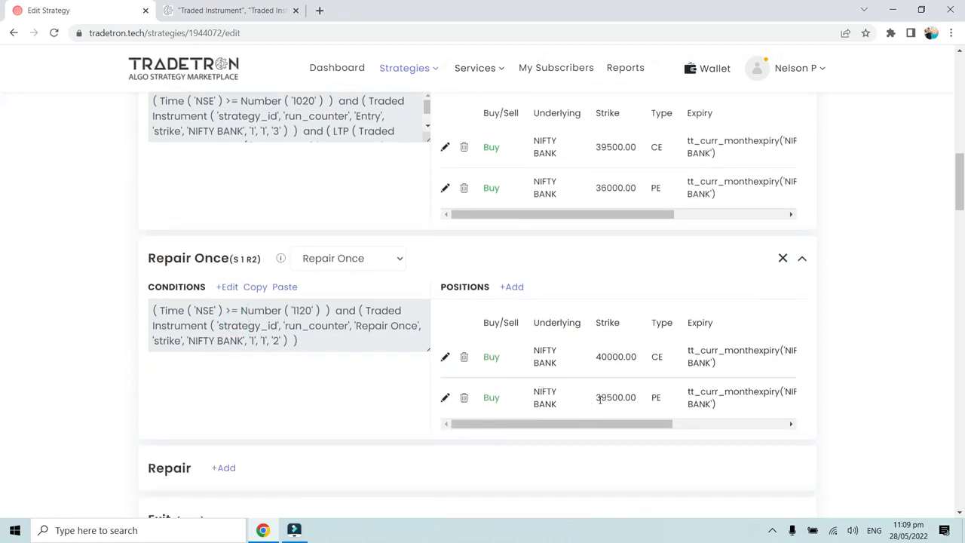
pyautogui.moveTo(593, 400); pyautogui.dragTo(640, 403)
pyautogui.click(637, 402)
pyautogui.scroll(-3, 323, 420)
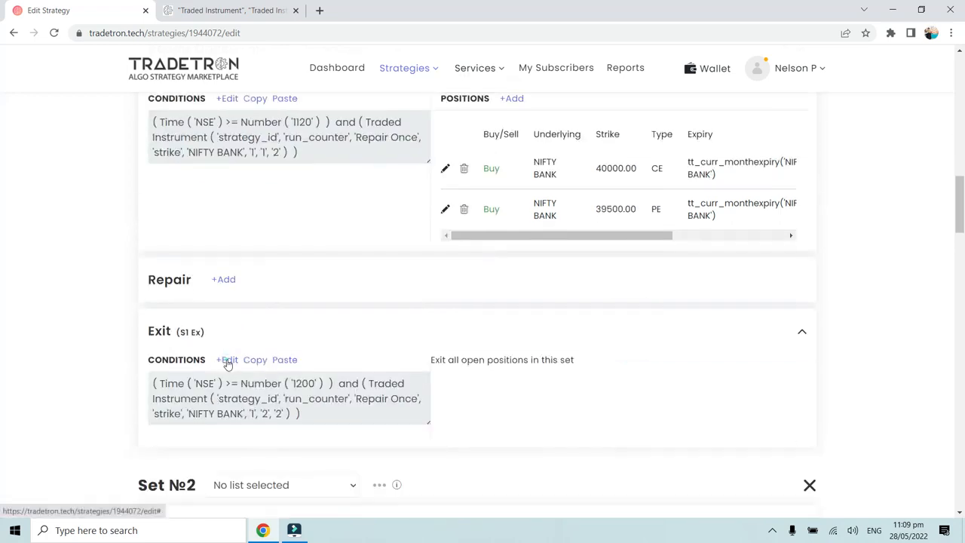
# - Review Set 1's Exit condition in the Condition Builder, resubmit it and close the builder
pyautogui.click(228, 361)
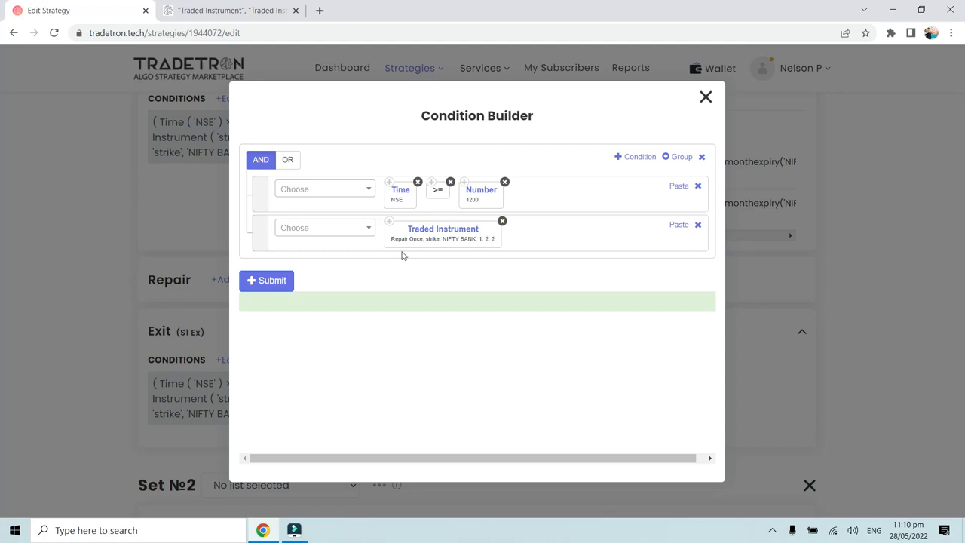
pyautogui.click(256, 280)
pyautogui.click(705, 97)
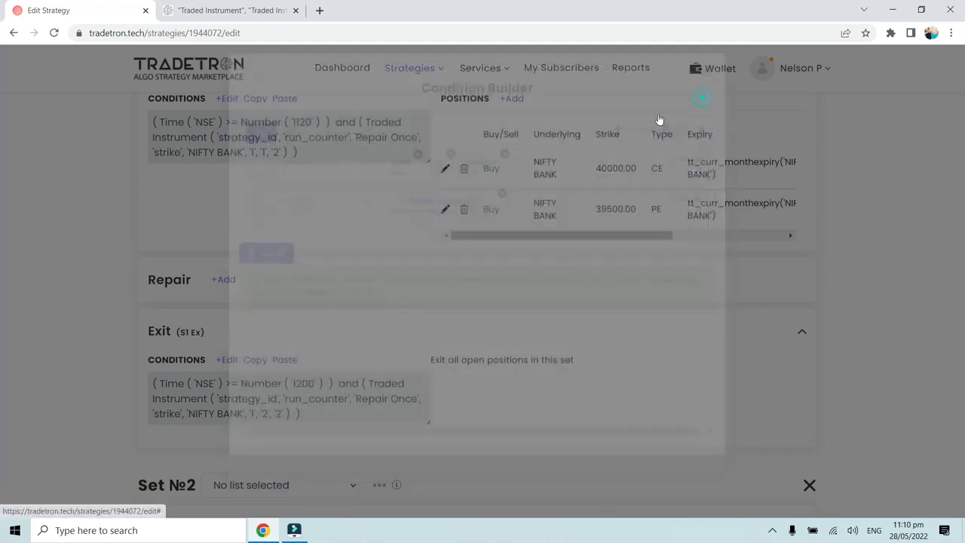
# - Update the strategy to save its sets and conditions, and dismiss the dialog that follows
pyautogui.scroll(-6, 234, 299)
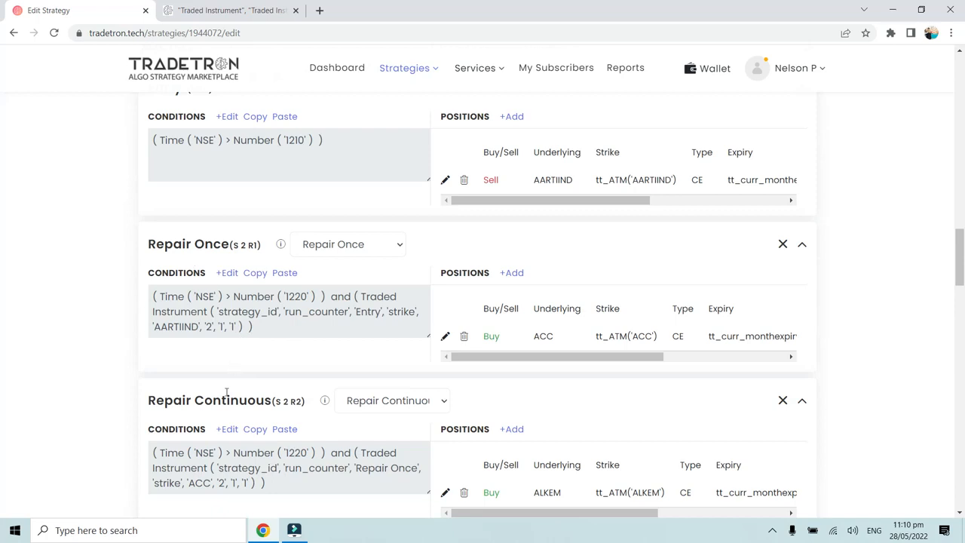
pyautogui.scroll(-3, 226, 394)
pyautogui.scroll(-3, 223, 392)
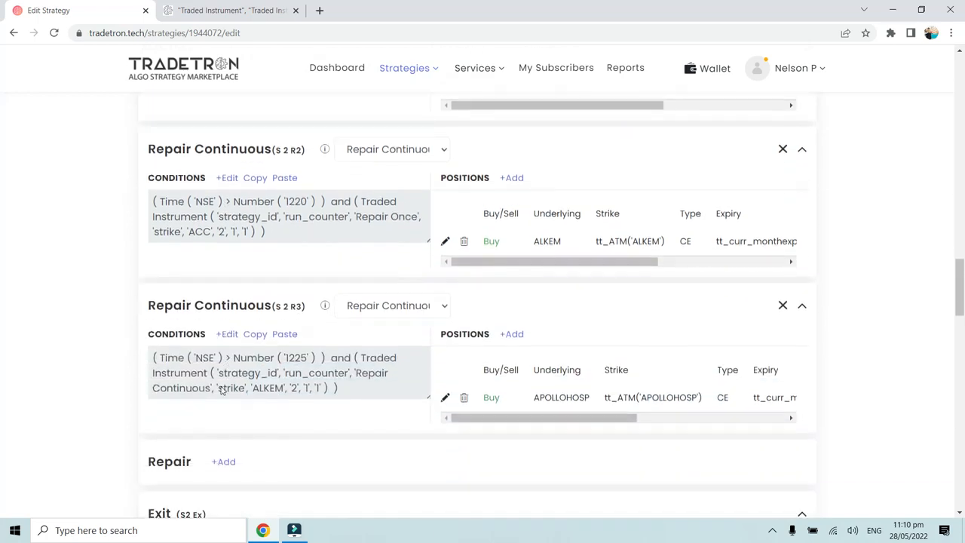
pyautogui.scroll(-5, 215, 388)
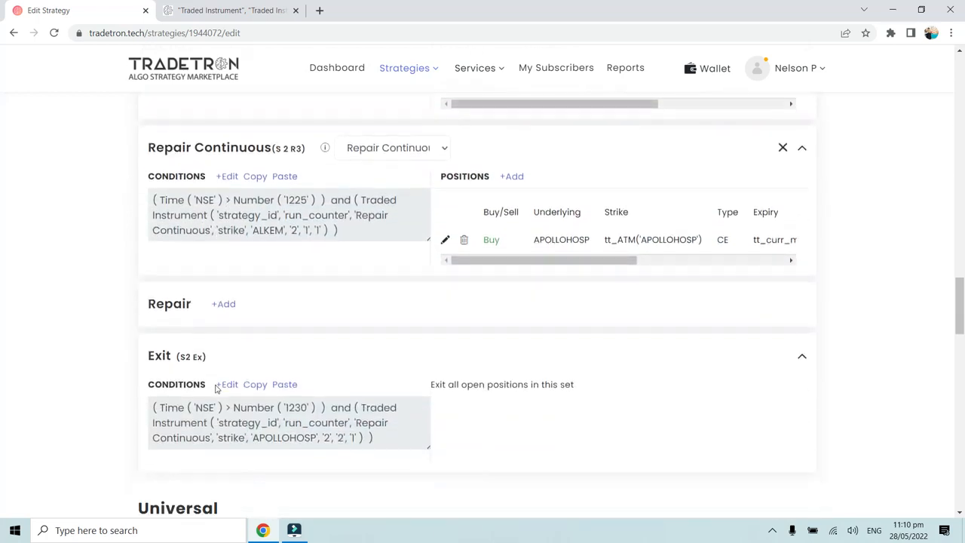
pyautogui.scroll(-2, 216, 389)
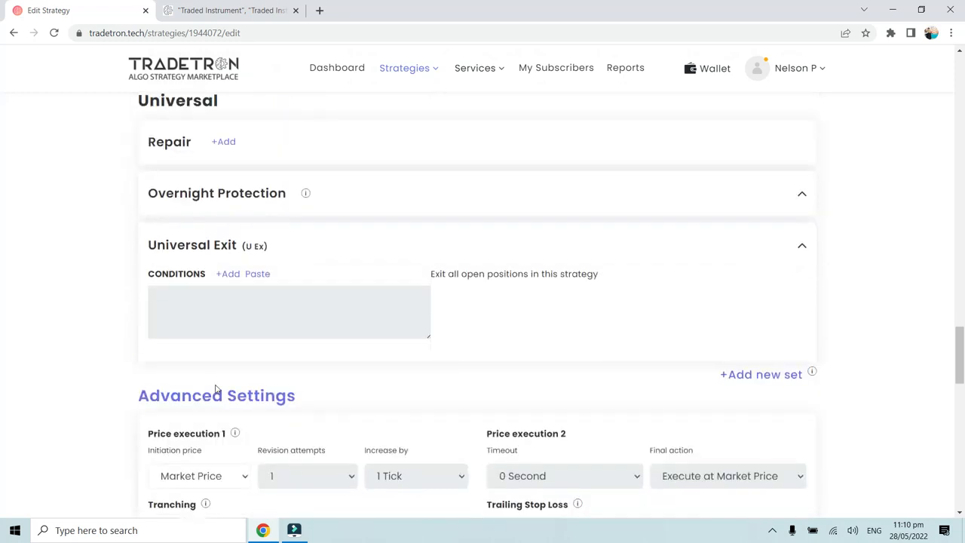
pyautogui.scroll(-5, 216, 386)
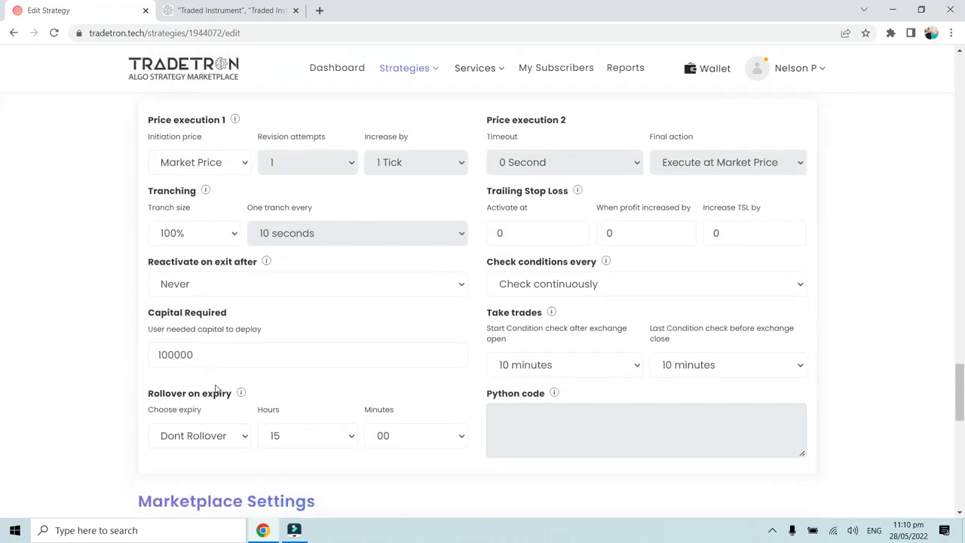
pyautogui.scroll(-8, 215, 389)
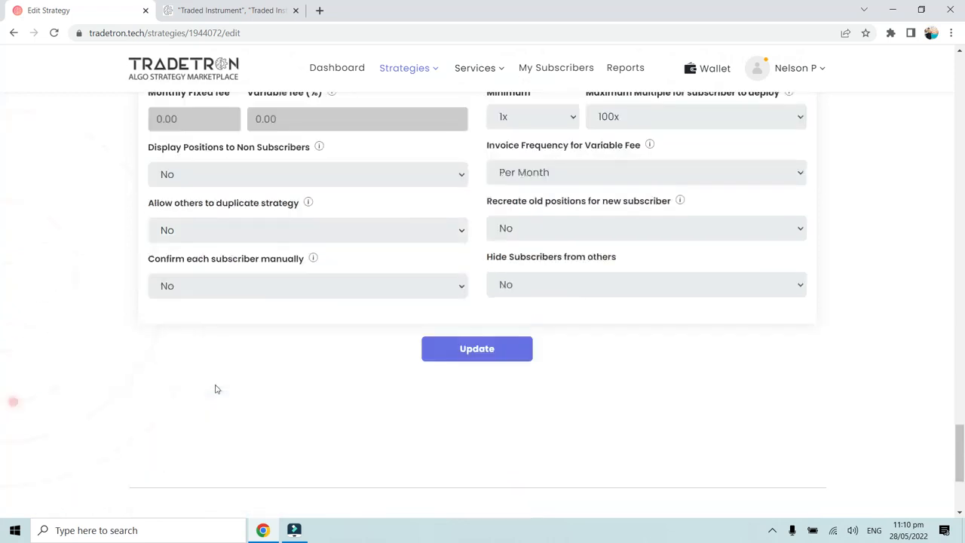
pyautogui.click(484, 348)
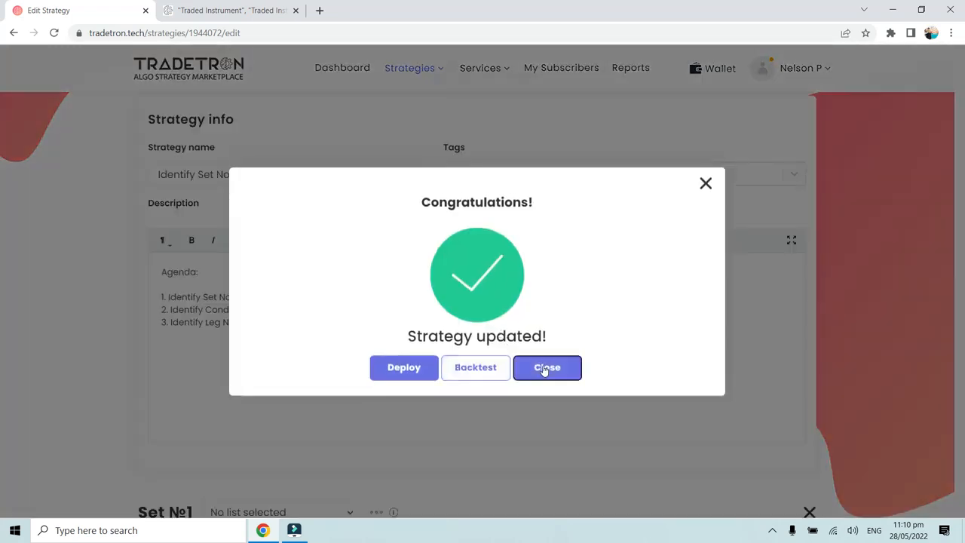
pyautogui.click(548, 367)
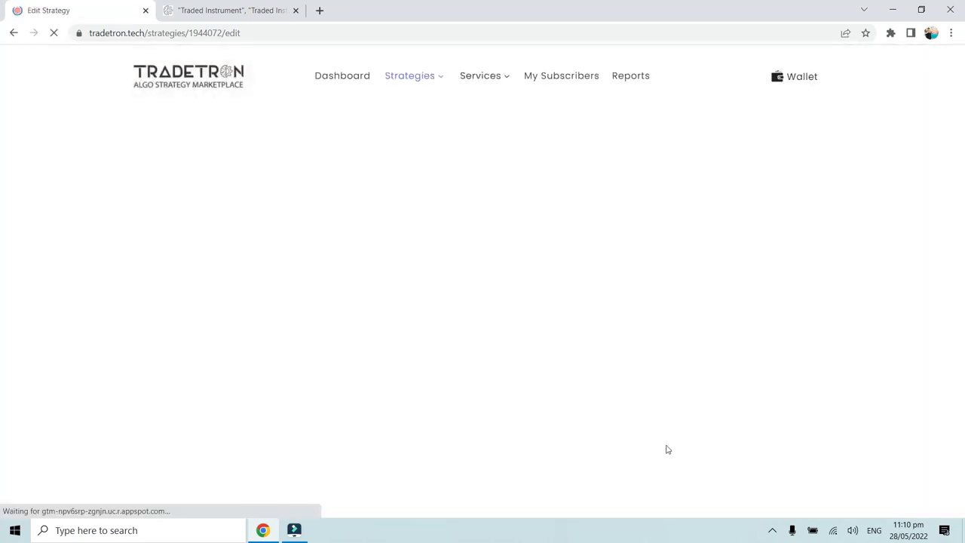
pyautogui.click(772, 531)
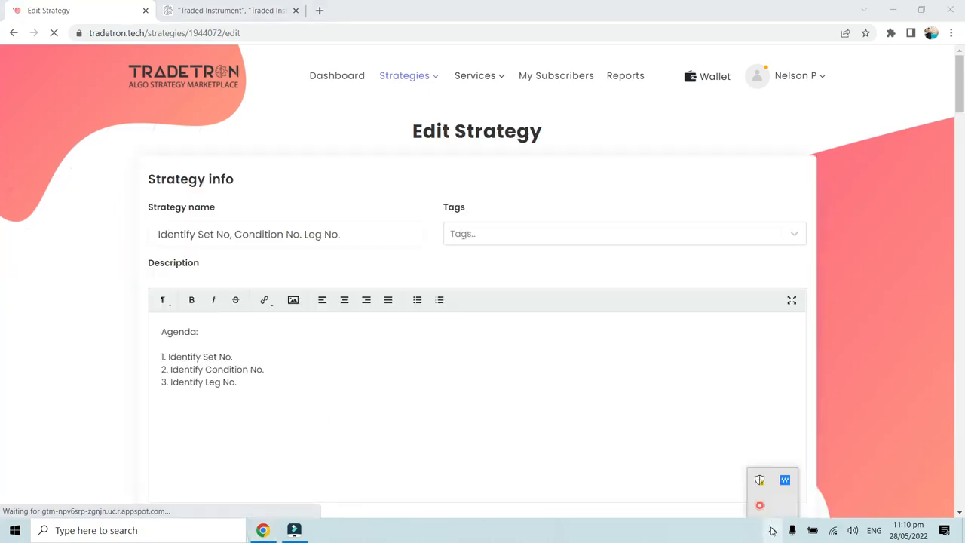